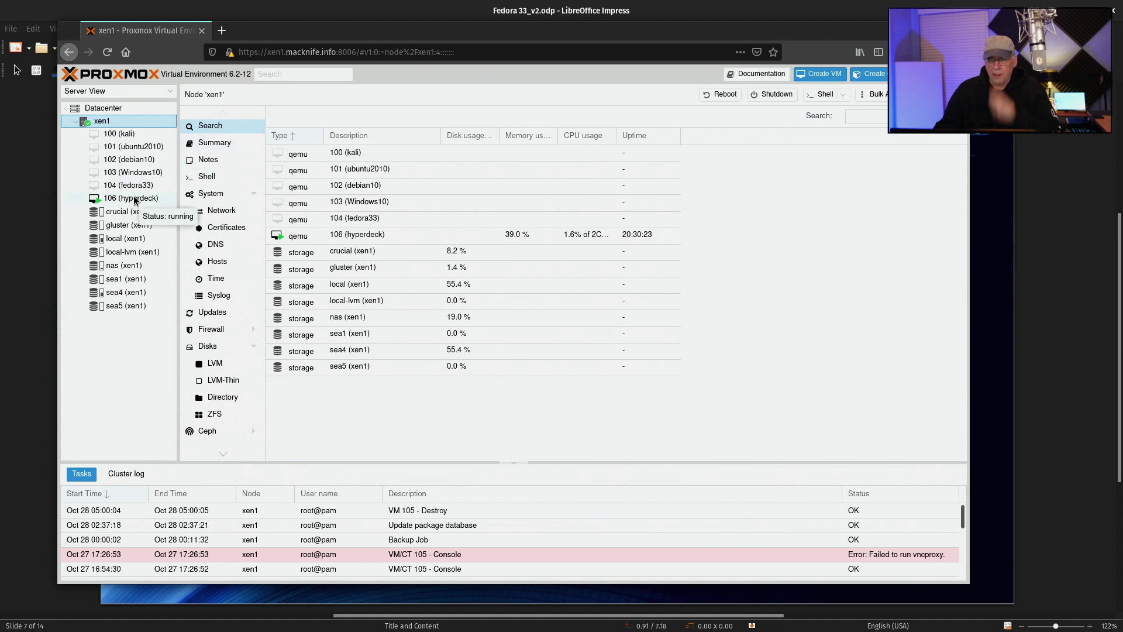
# Start creating a virtual machine on node xen1 with VM ID 105 and the name fedorab.
pyautogui.click(810, 81)
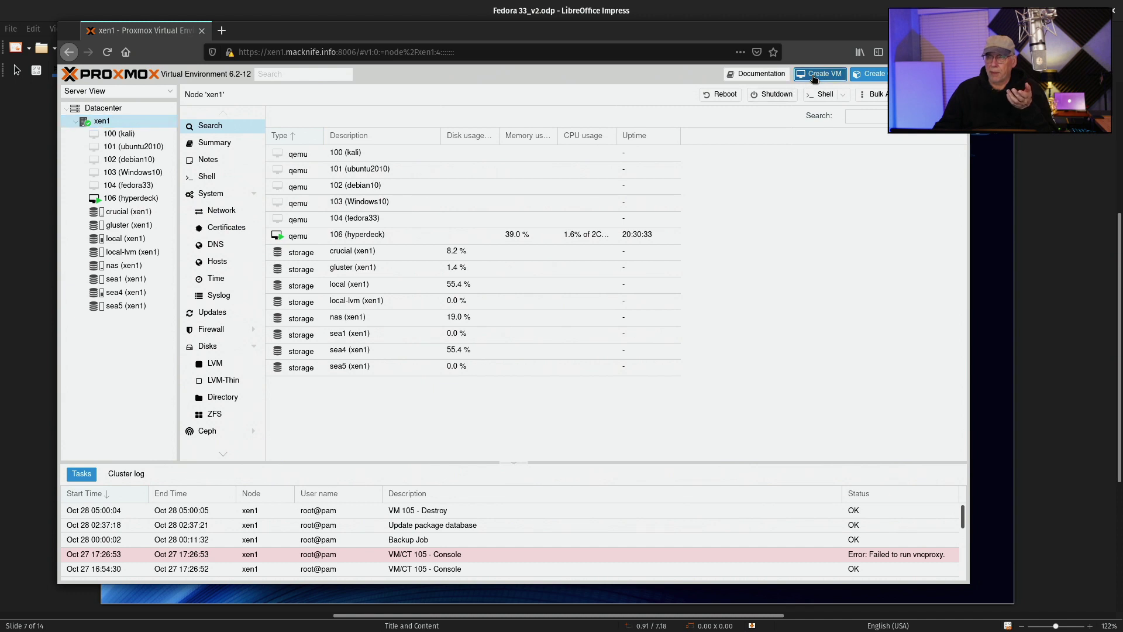
pyautogui.click(410, 267)
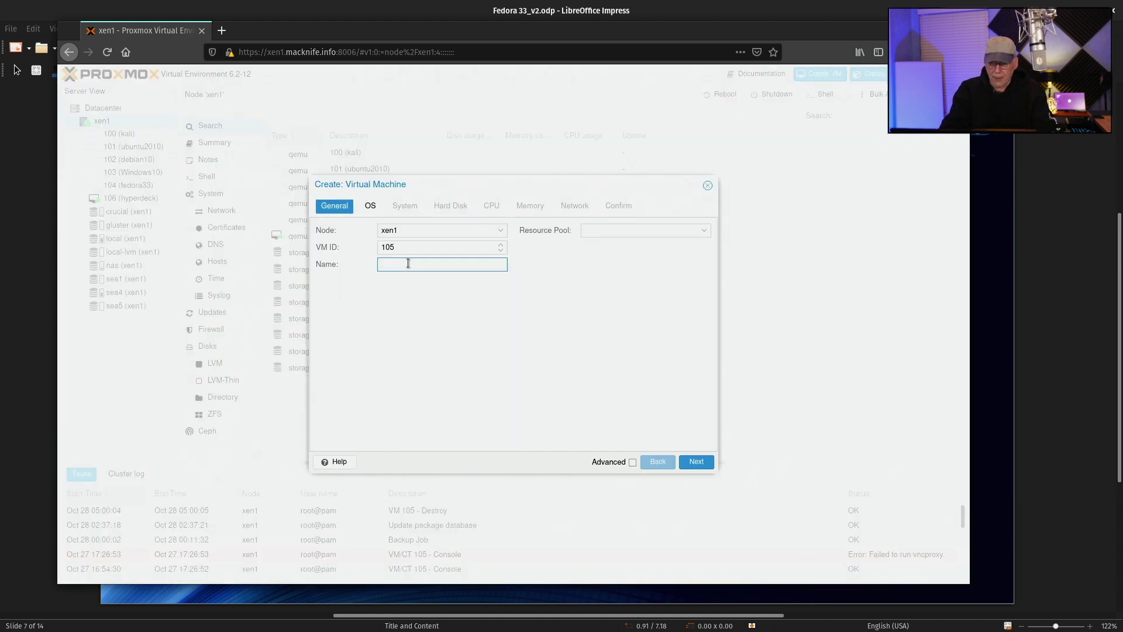
pyautogui.write('fedorab')
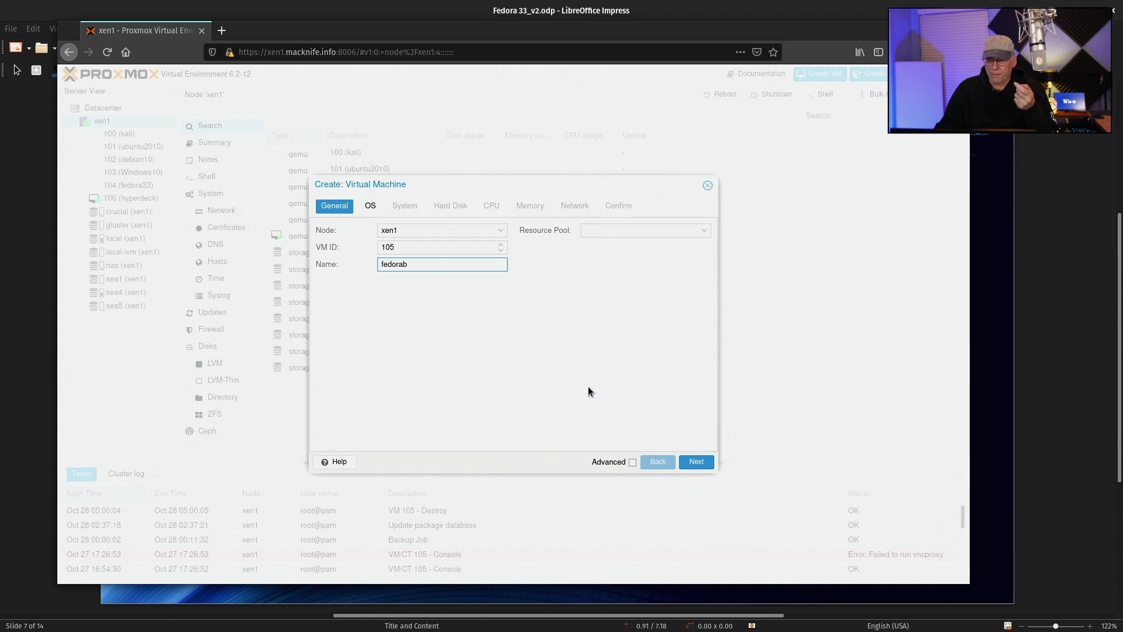
pyautogui.press('Tab')
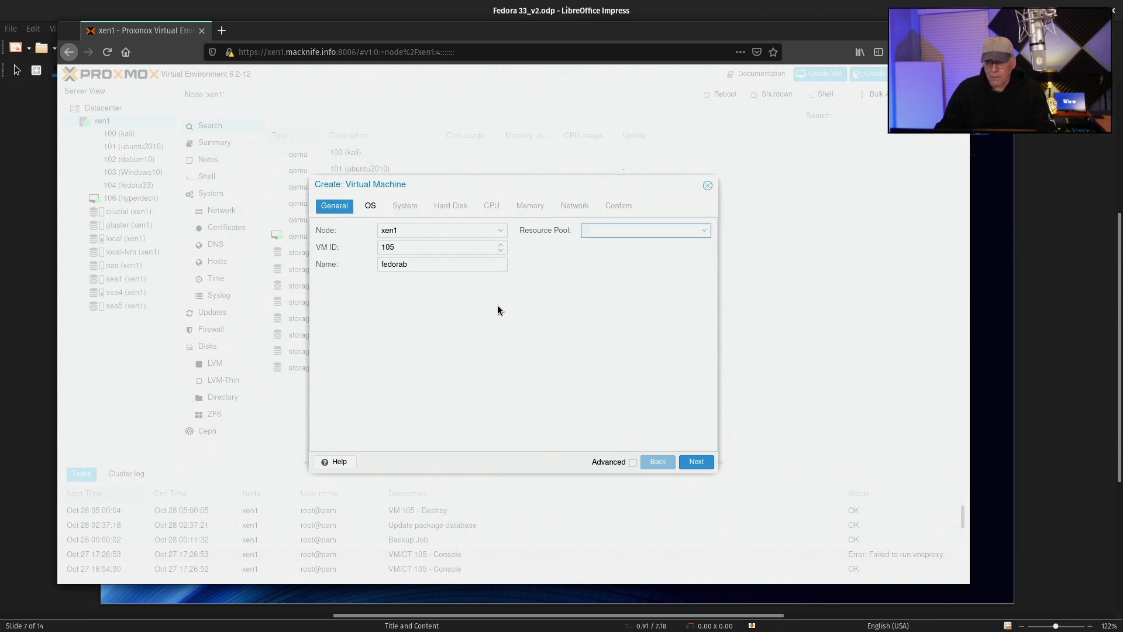
pyautogui.click(695, 461)
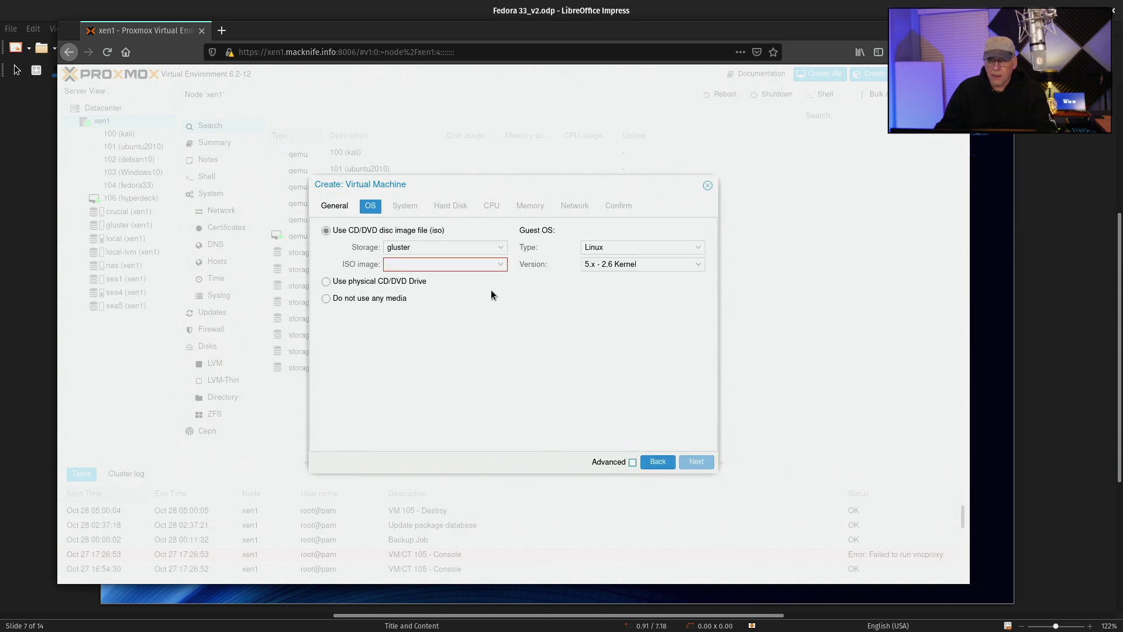
# Use Fedora-Workstation-Live-x86_64-33-1.2.iso from the nas storage as the virtual machine's installation image.
pyautogui.click(498, 250)
pyautogui.click(449, 311)
pyautogui.click(500, 264)
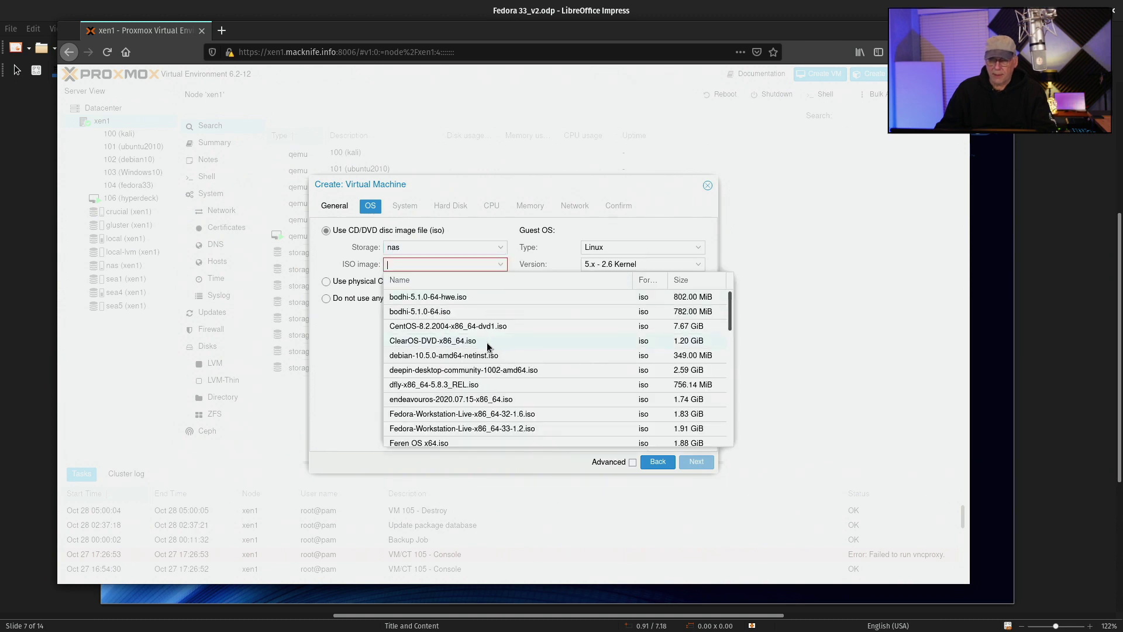
pyautogui.scroll(-2, 485, 404)
pyautogui.click(489, 403)
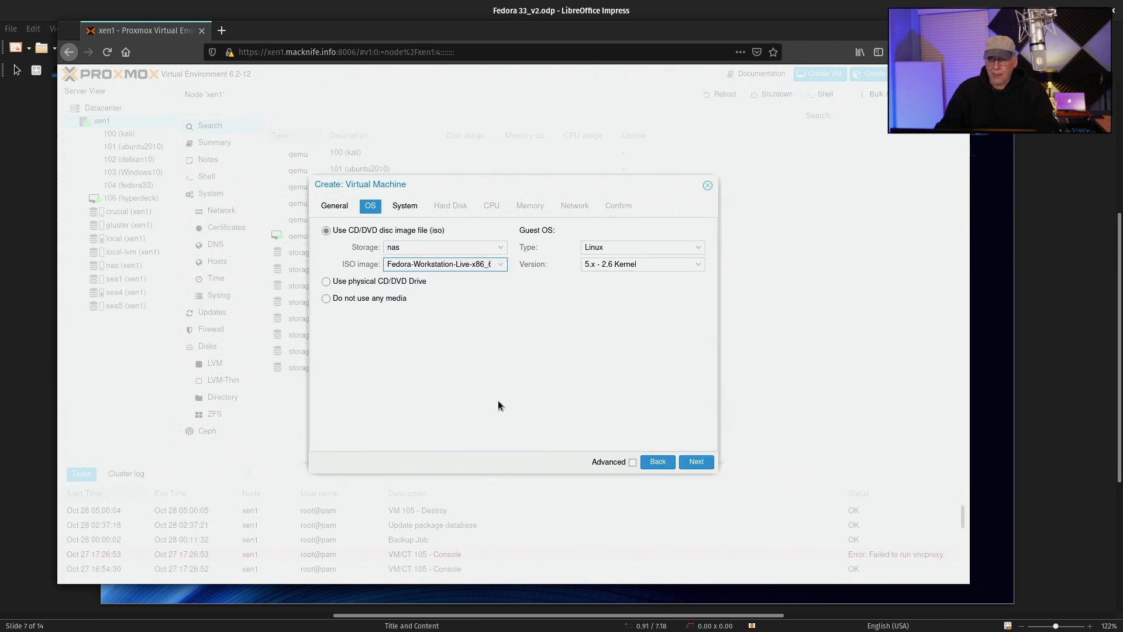
pyautogui.click(705, 463)
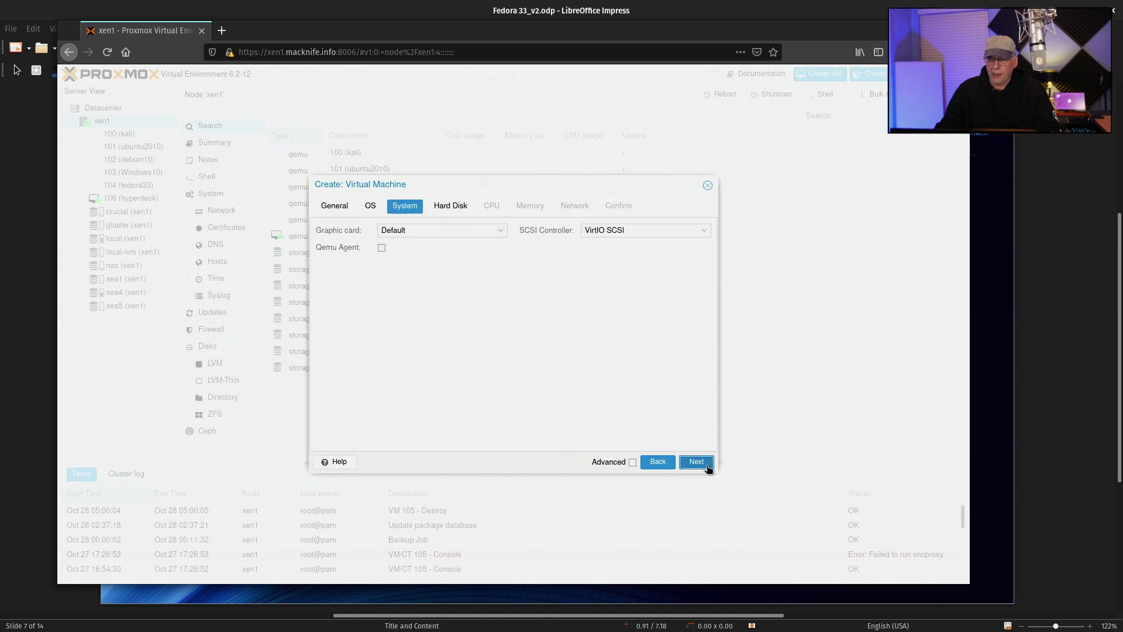
# Keep the Default graphic card and accept the 32 GiB qcow2 SCSI disk on the crucial storage.
pyautogui.click(496, 234)
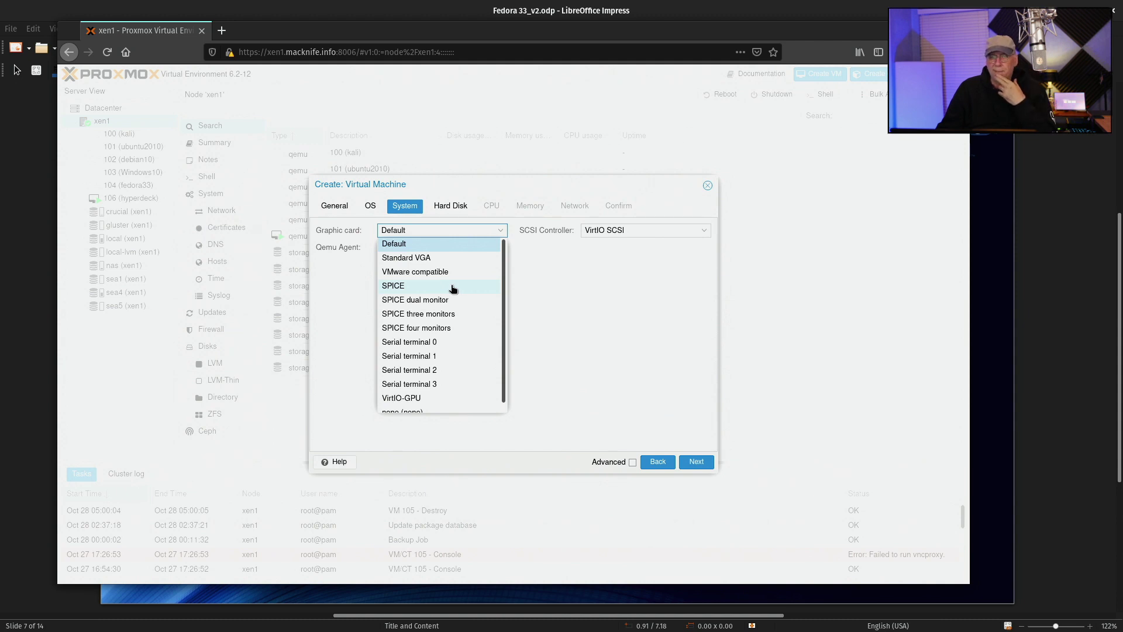
pyautogui.click(430, 246)
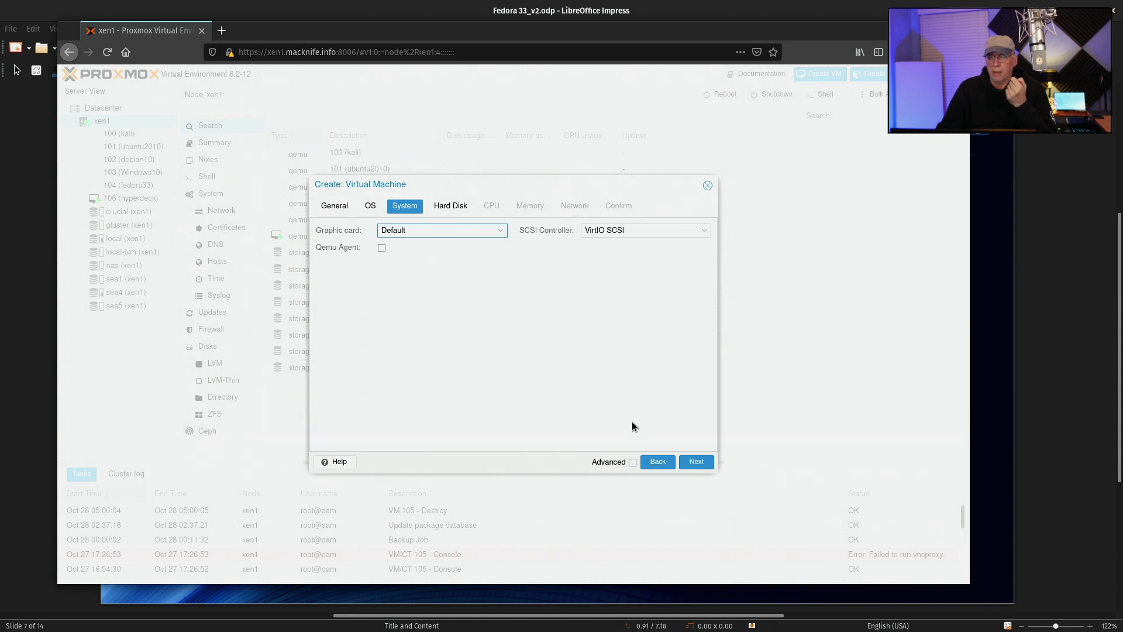
pyautogui.click(688, 463)
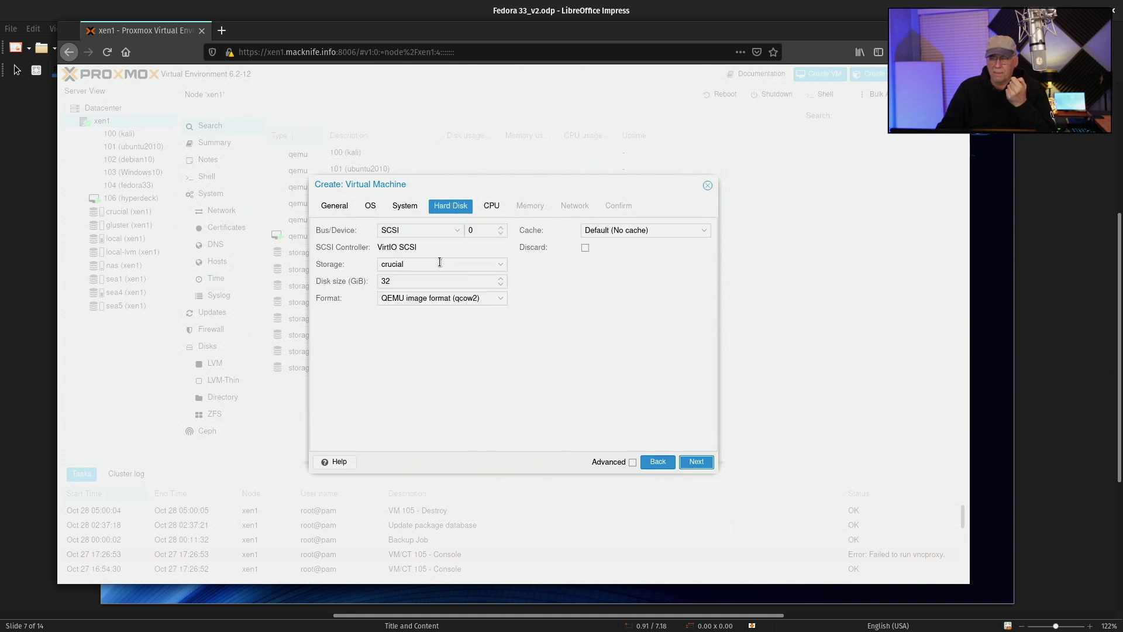
pyautogui.click(696, 462)
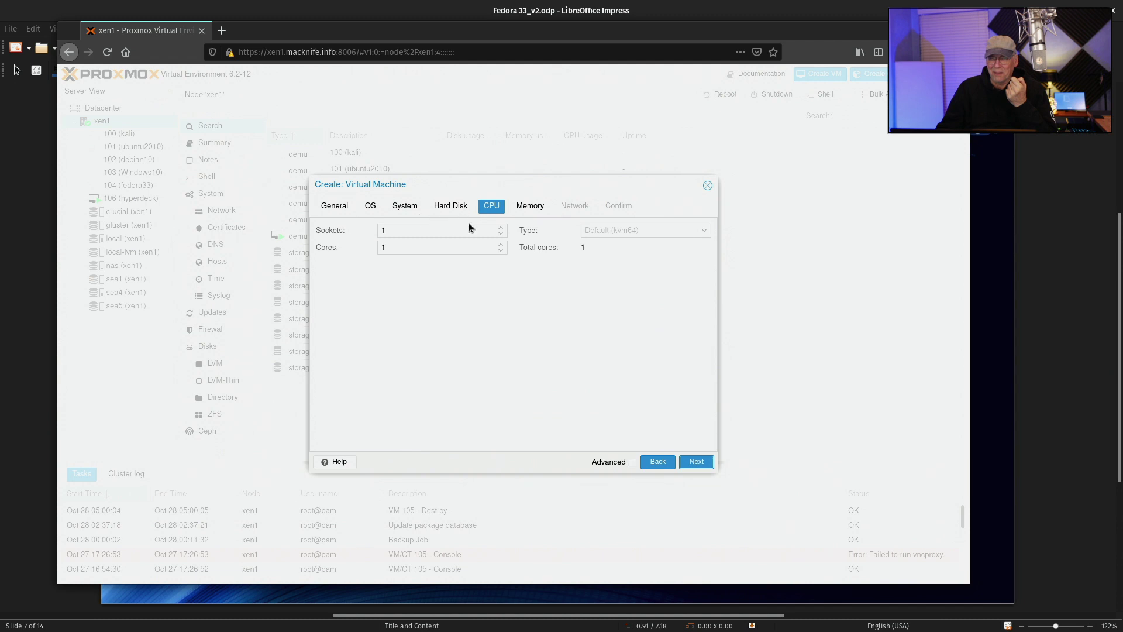
# Set the virtual machine's processor to 2 sockets and 2 cores.
pyautogui.click(500, 228)
pyautogui.click(502, 250)
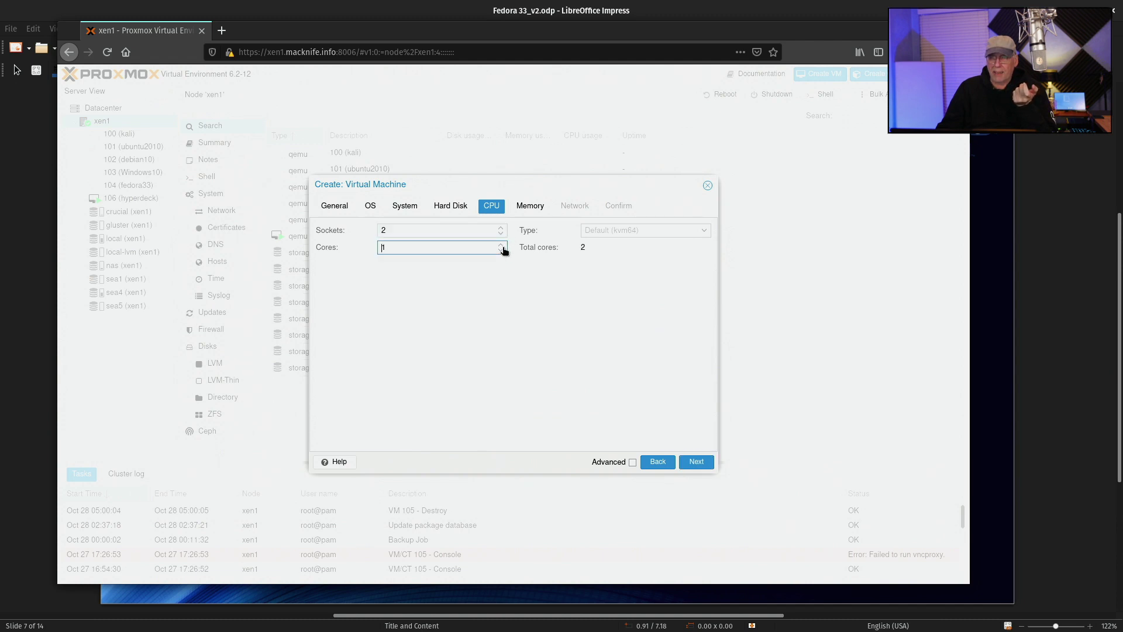
pyautogui.click(531, 206)
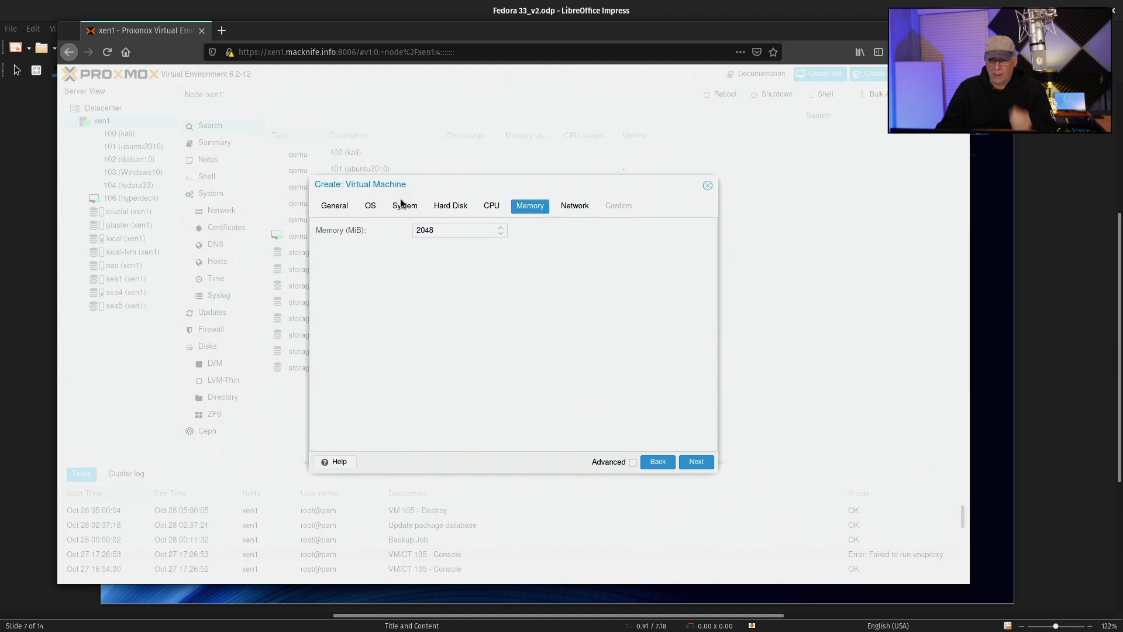
# Set the memory to 4096 MiB and finish creating the virtual machine with the default network settings.
pyautogui.doubleClick(413, 230)
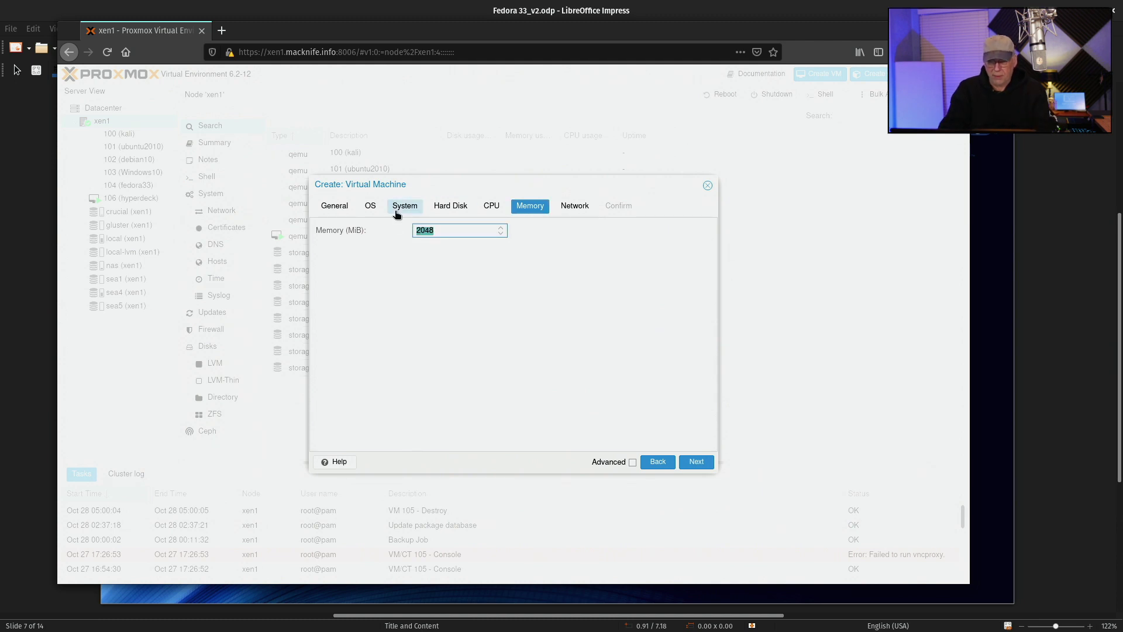
pyautogui.write('4096')
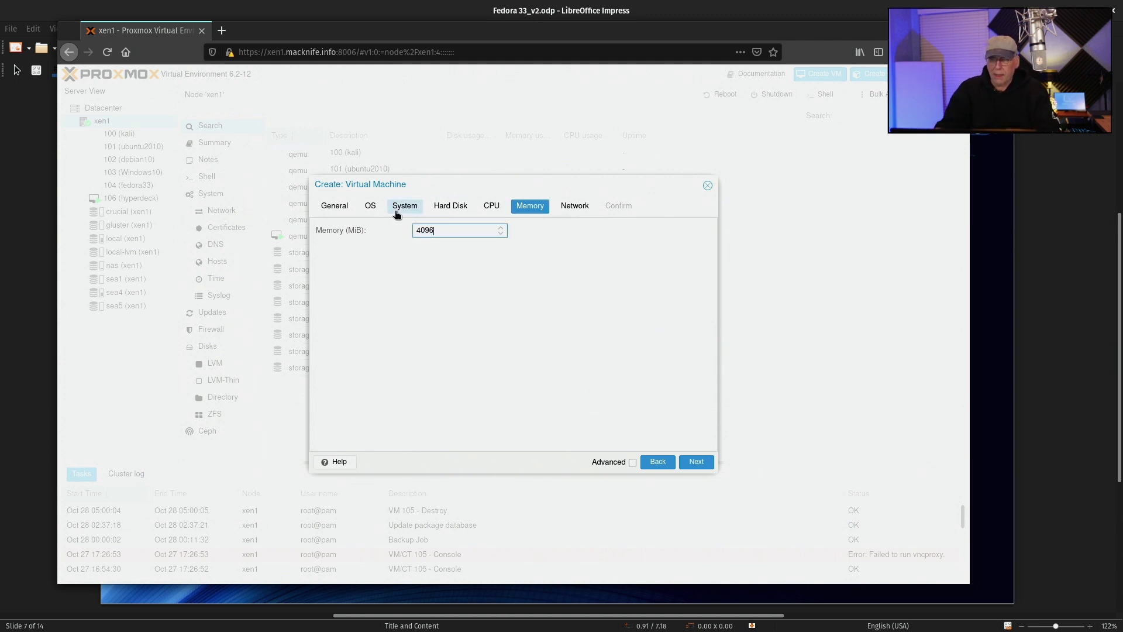
pyautogui.click(695, 460)
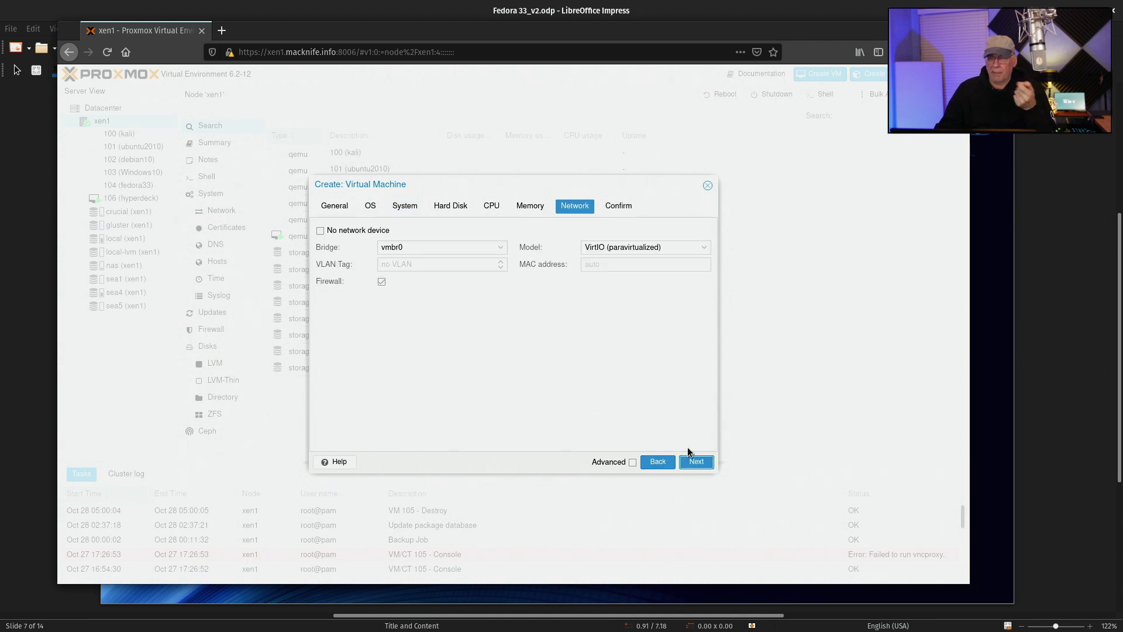
pyautogui.click(696, 461)
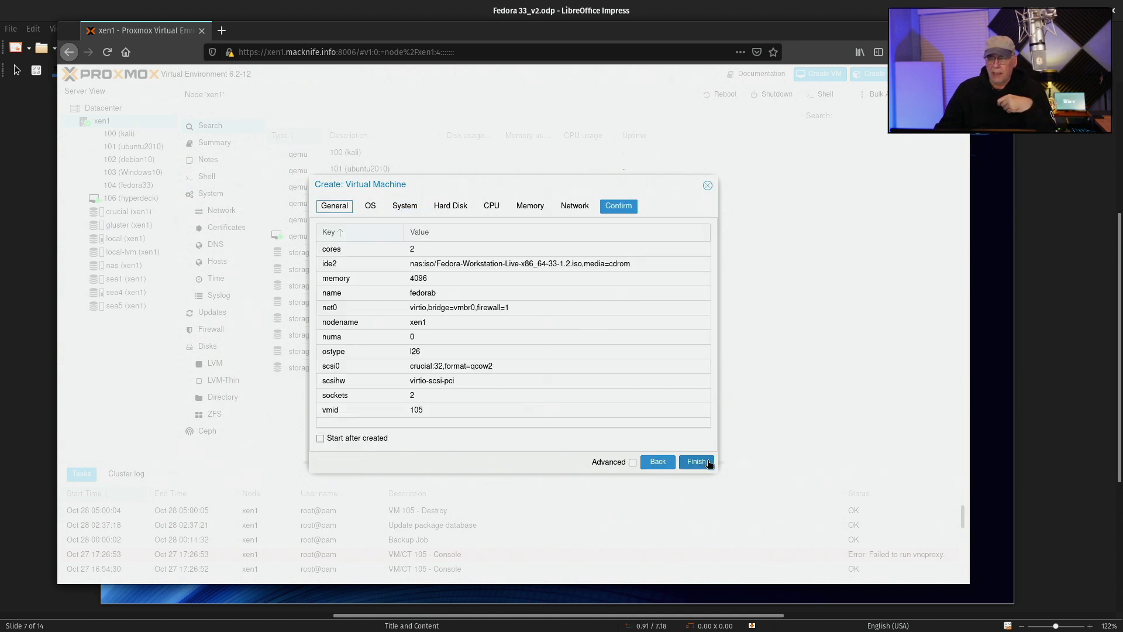
pyautogui.click(691, 463)
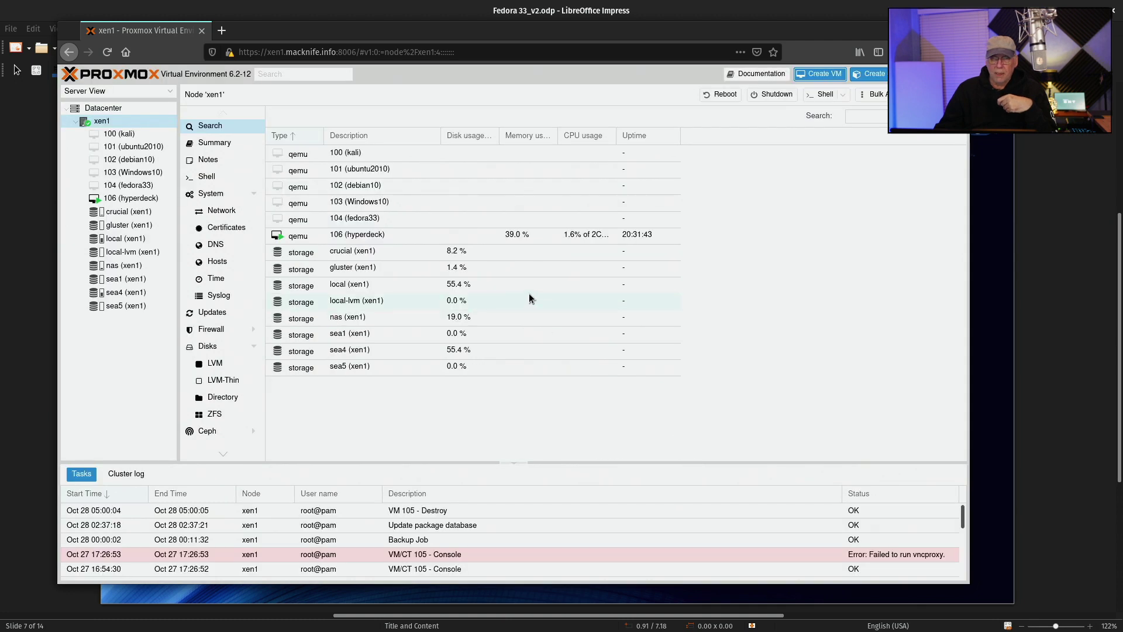
# Start the fedorab virtual machine and open its console.
pyautogui.moveTo(142, 201)
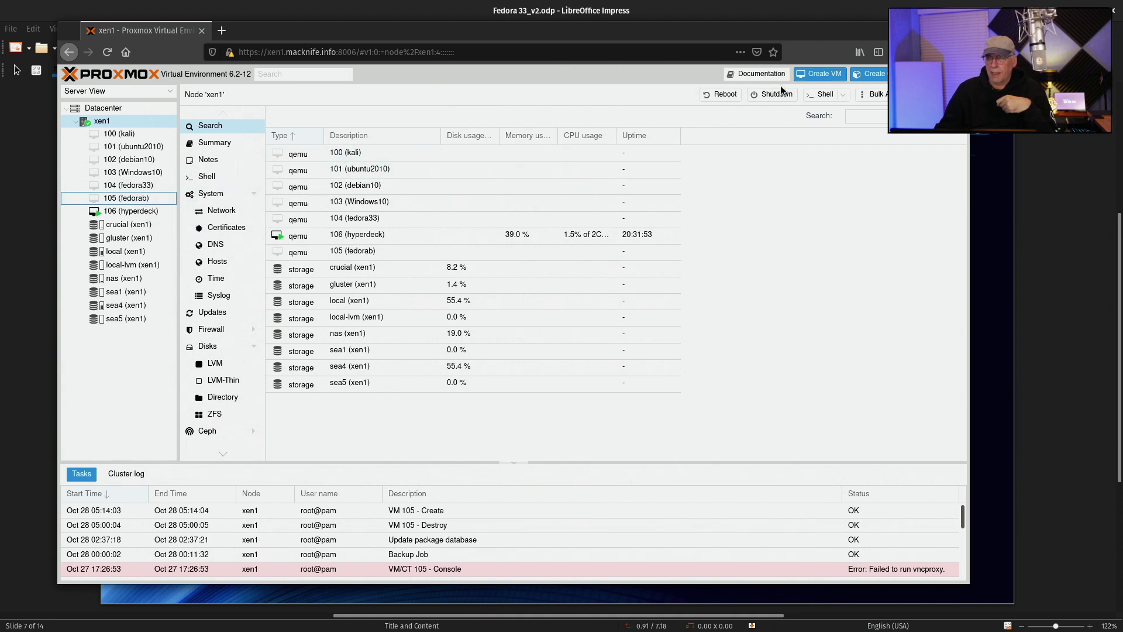
pyautogui.click(125, 199)
pyautogui.click(736, 96)
pyautogui.click(844, 98)
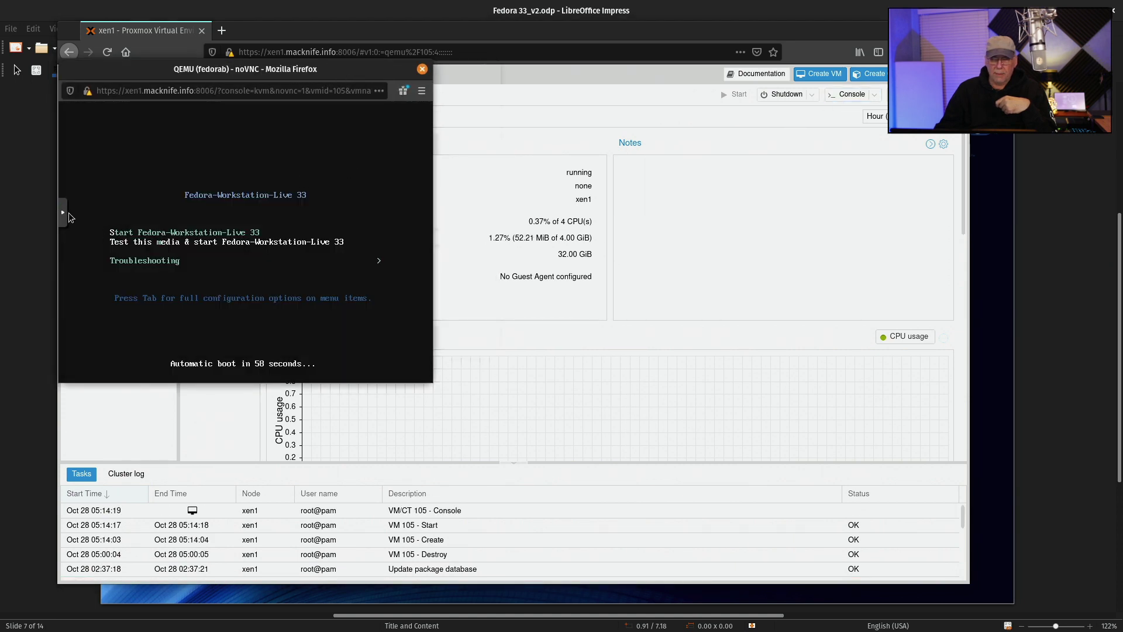
# Set the console's scaling mode to Local Scaling and enlarge the console window.
pyautogui.click(63, 214)
pyautogui.click(72, 264)
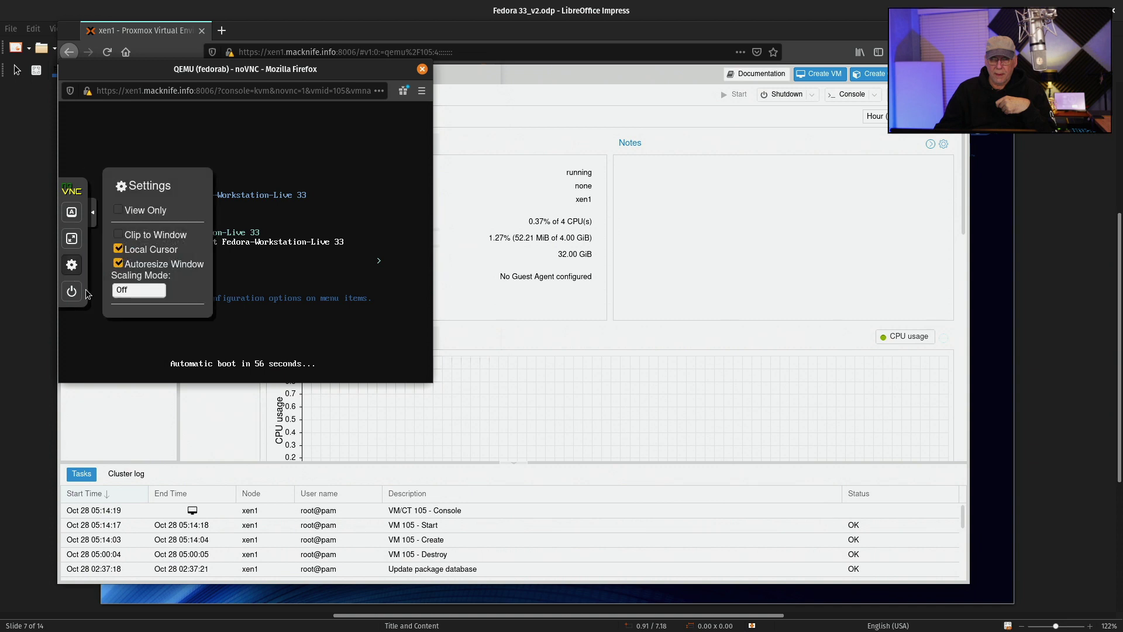
pyautogui.click(130, 291)
pyautogui.click(136, 319)
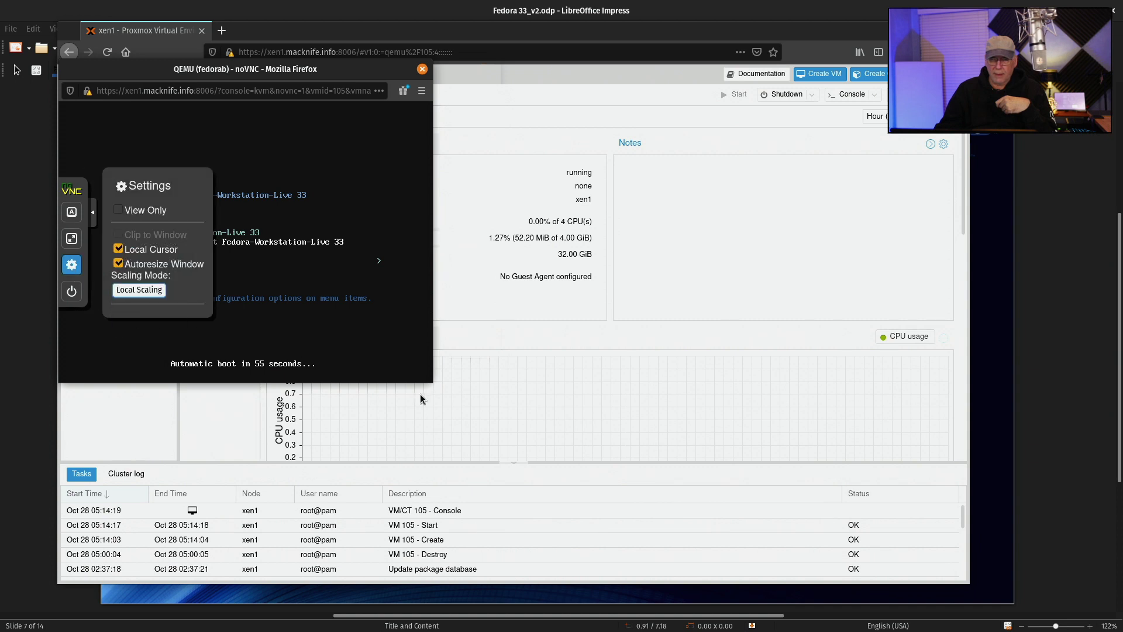
pyautogui.click(412, 368)
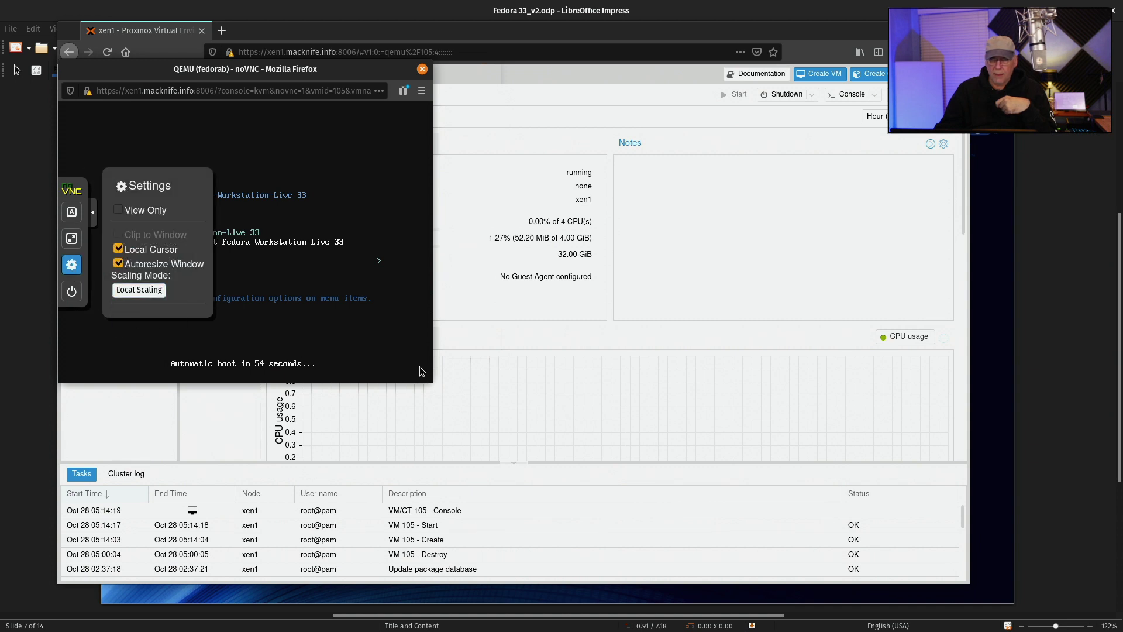
pyautogui.click(93, 220)
pyautogui.moveTo(428, 378); pyautogui.dragTo(757, 593)
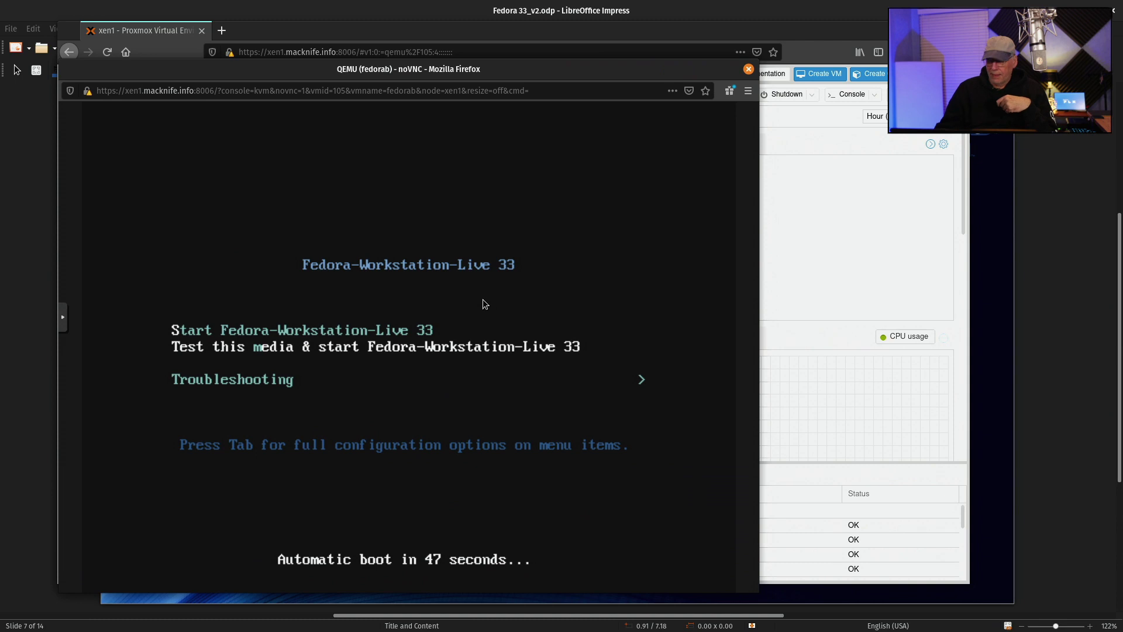
# Boot the virtual machine with the Start Fedora-Workstation-Live 33 entry, skipping the media test.
pyautogui.press('Up')
pyautogui.press('Down')
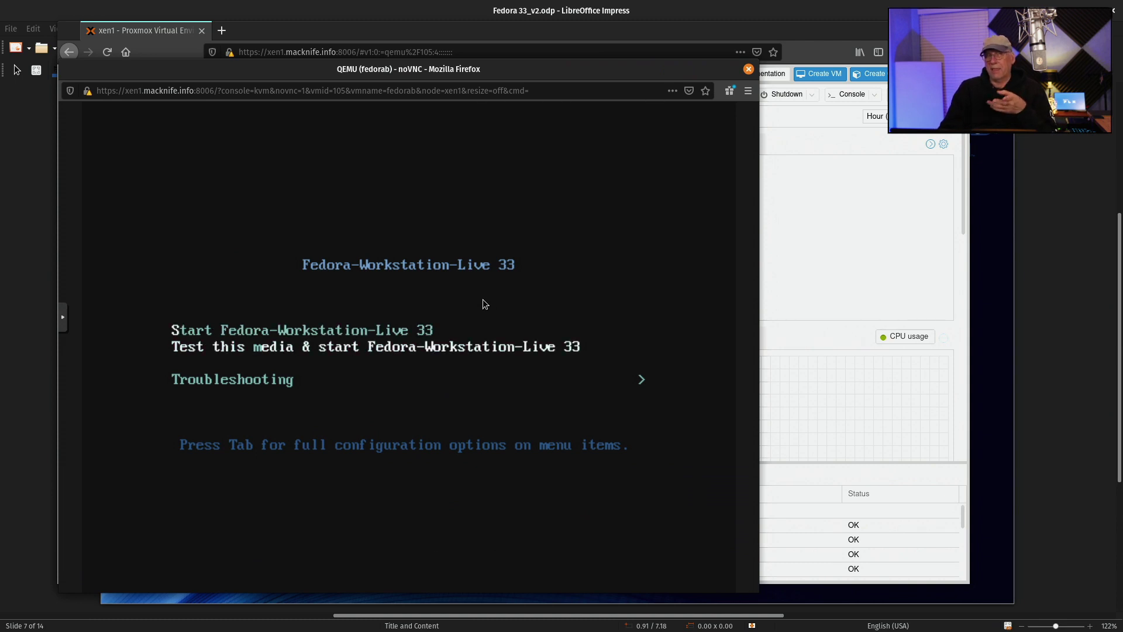
pyautogui.press('Up')
pyautogui.press('Down')
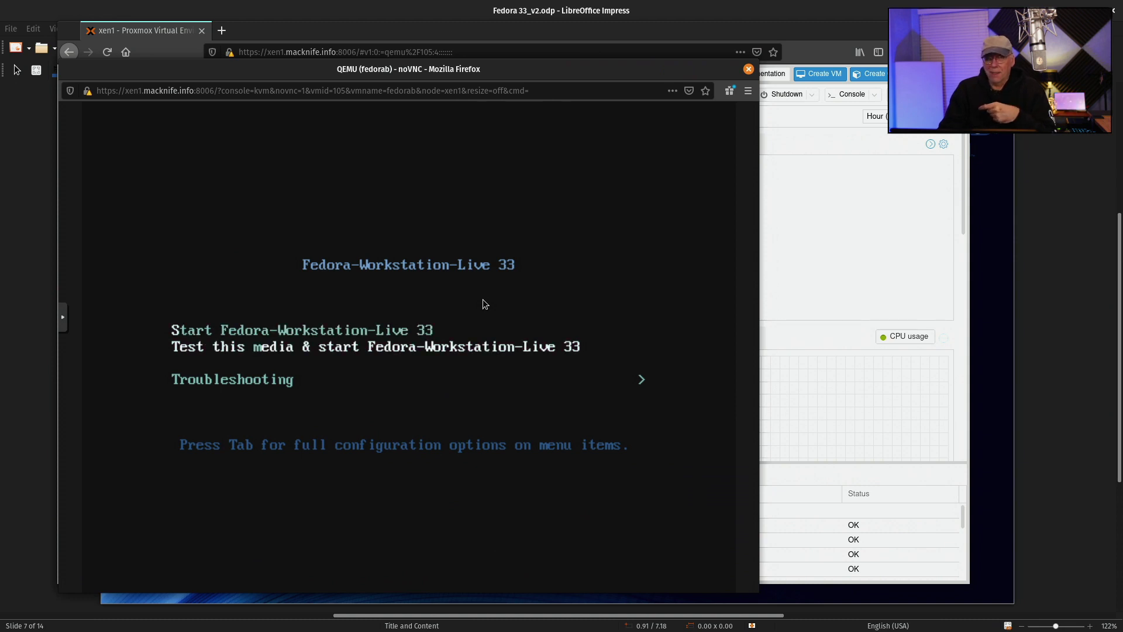
pyautogui.press('Up')
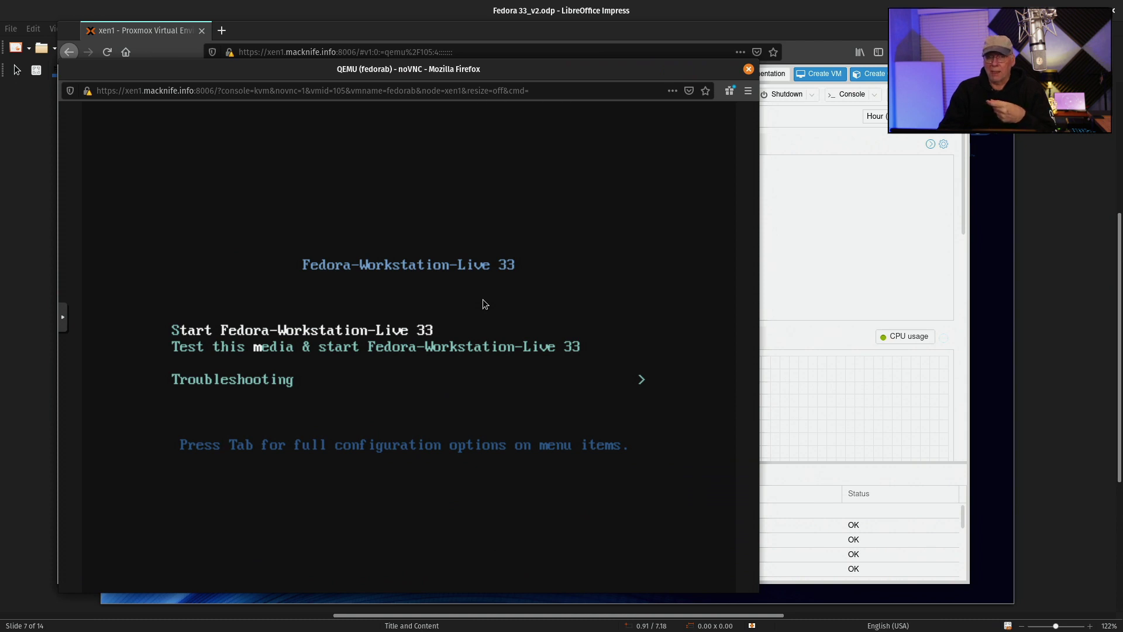
pyautogui.press('Return')
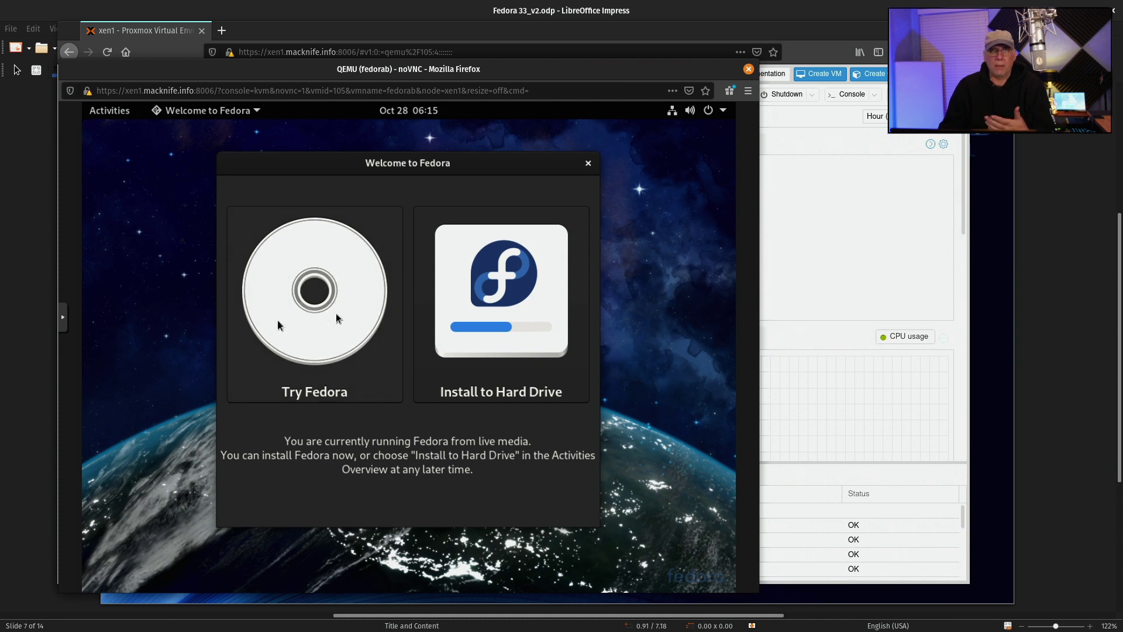
# Launch the Fedora hard drive installer with English (United States) as the installation language.
pyautogui.click(448, 309)
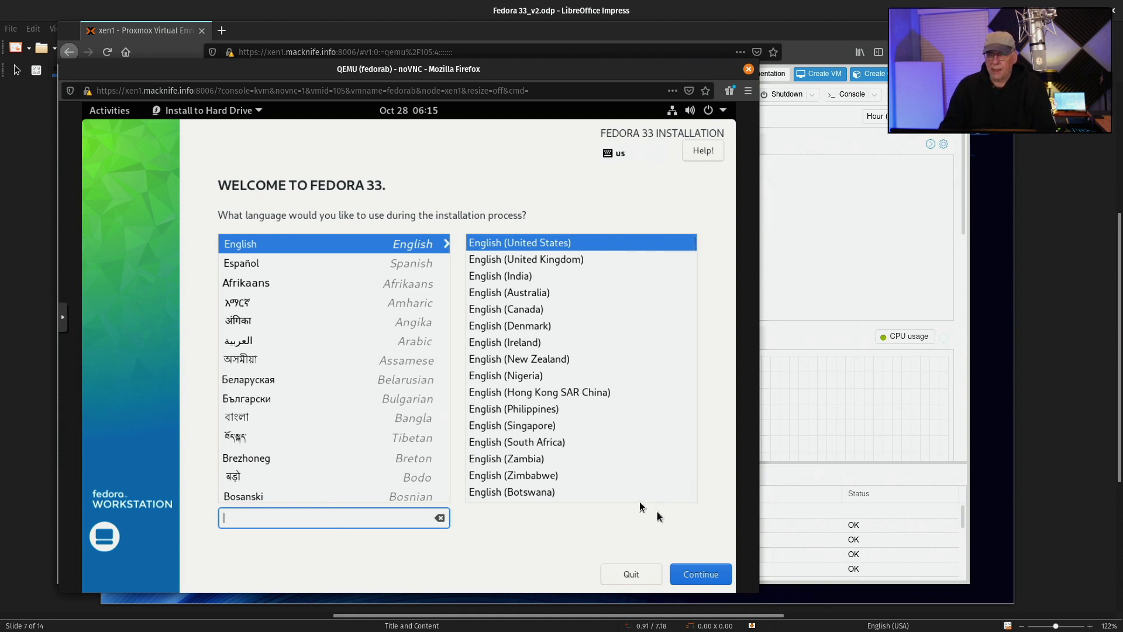
pyautogui.click(696, 578)
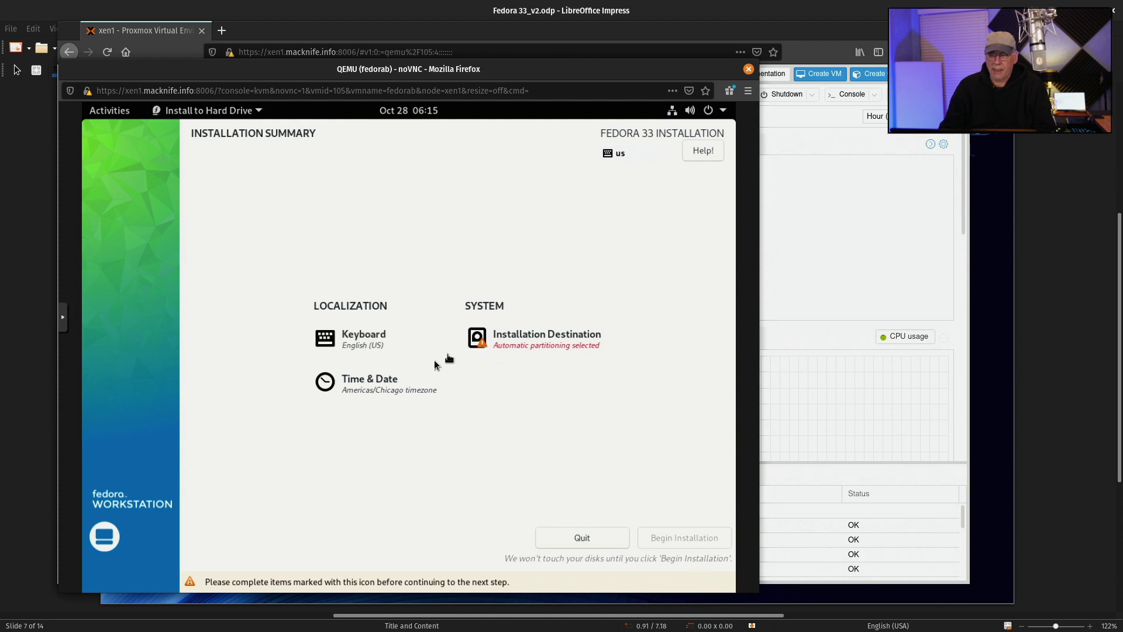
# Install Fedora on the 32 GiB QEMU hard disk with automatic partitioning and finish the installation.
pyautogui.click(493, 342)
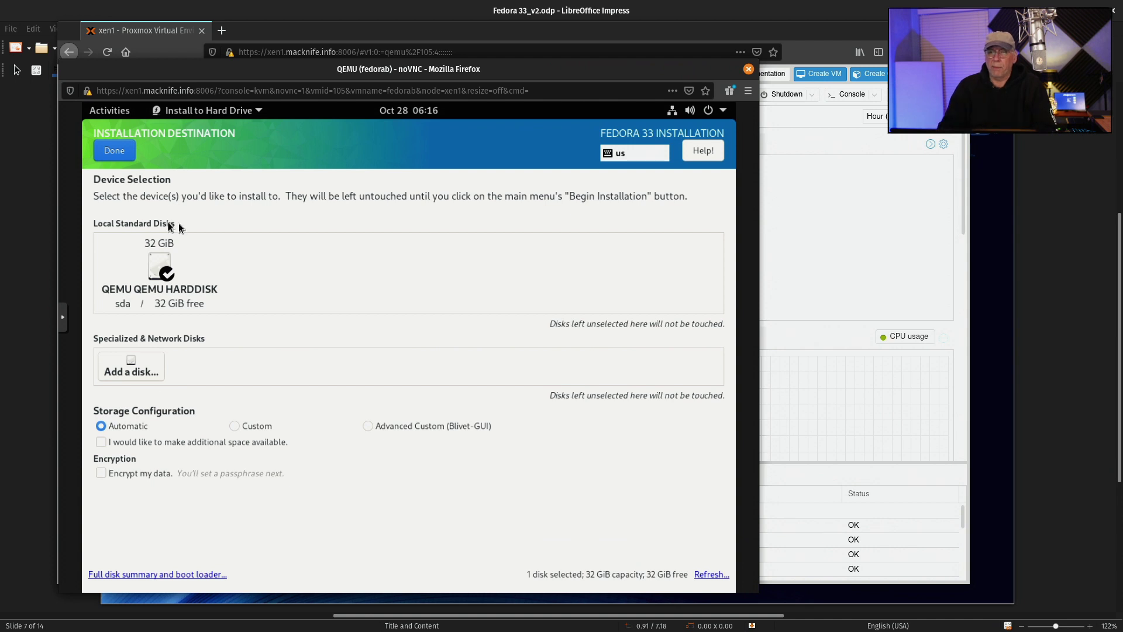
pyautogui.click(110, 156)
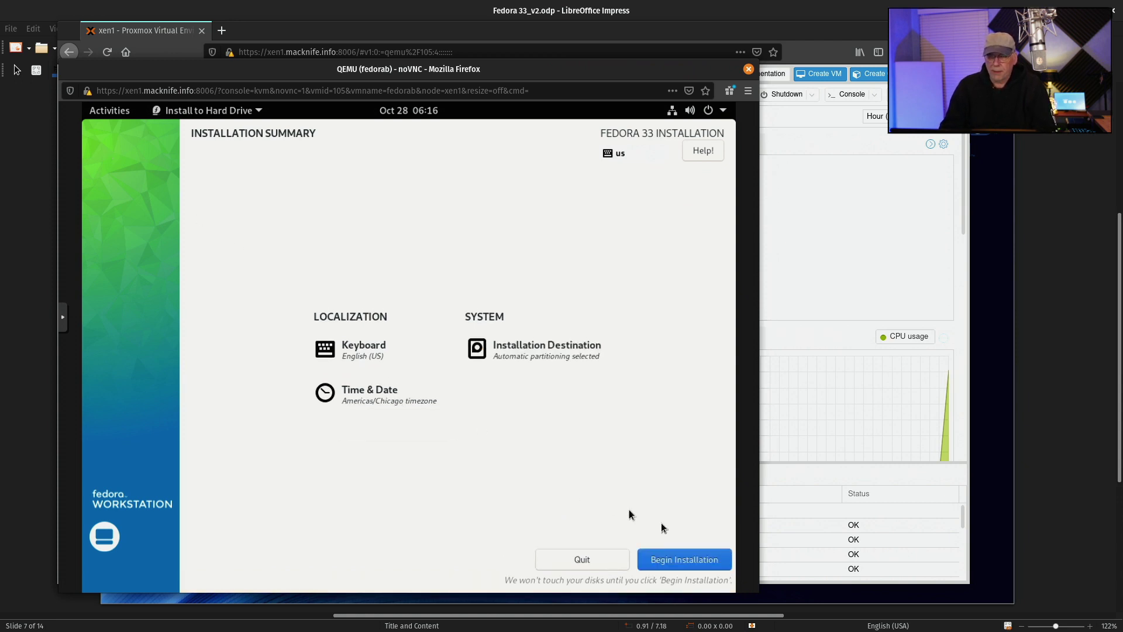
pyautogui.click(687, 564)
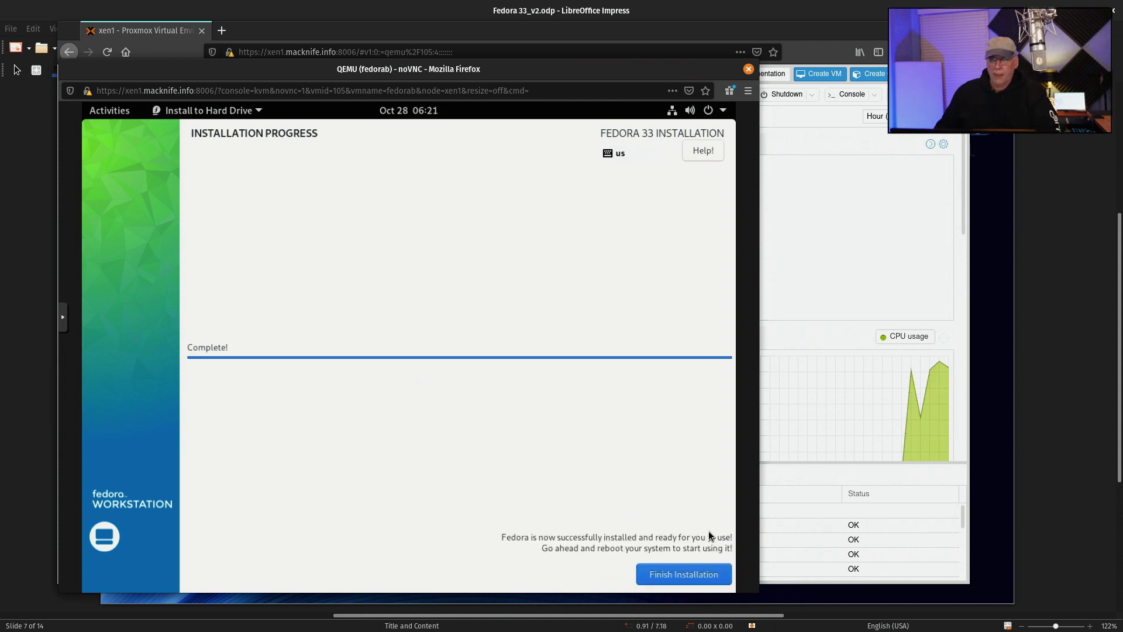
pyautogui.click(683, 575)
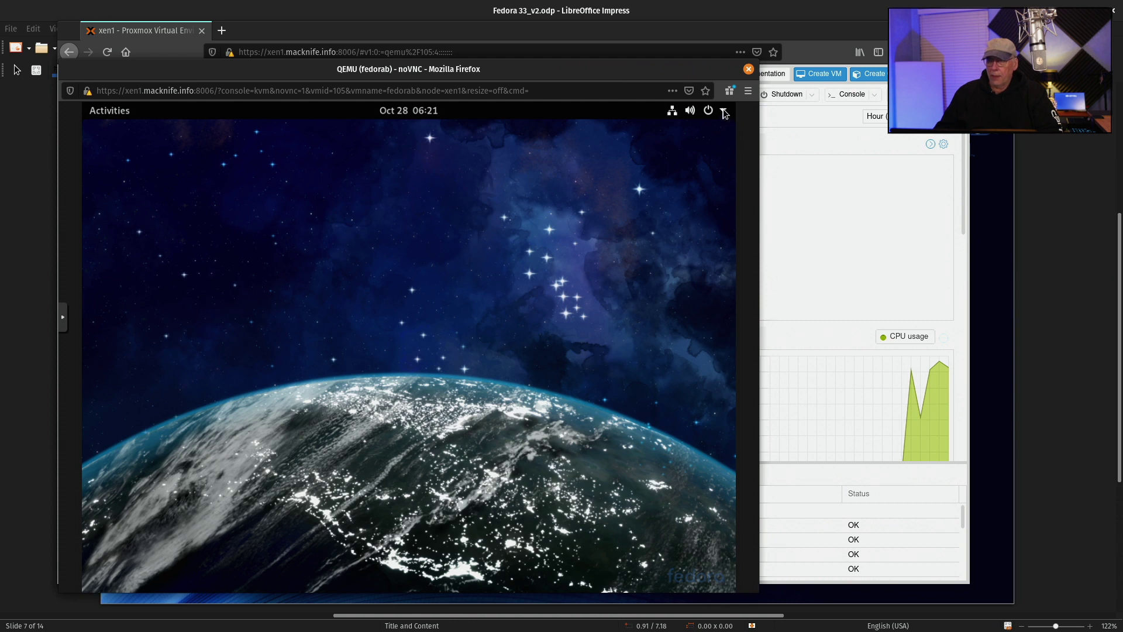
# Restart the live system from its desktop to boot into the newly installed Fedora.
pyautogui.click(724, 113)
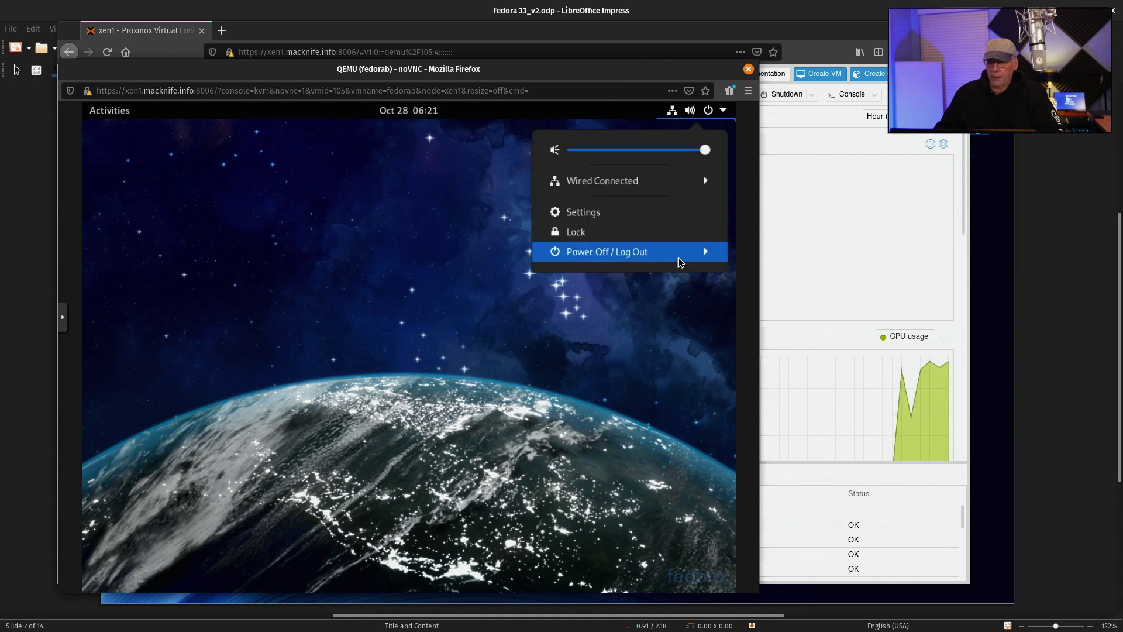
pyautogui.click(679, 260)
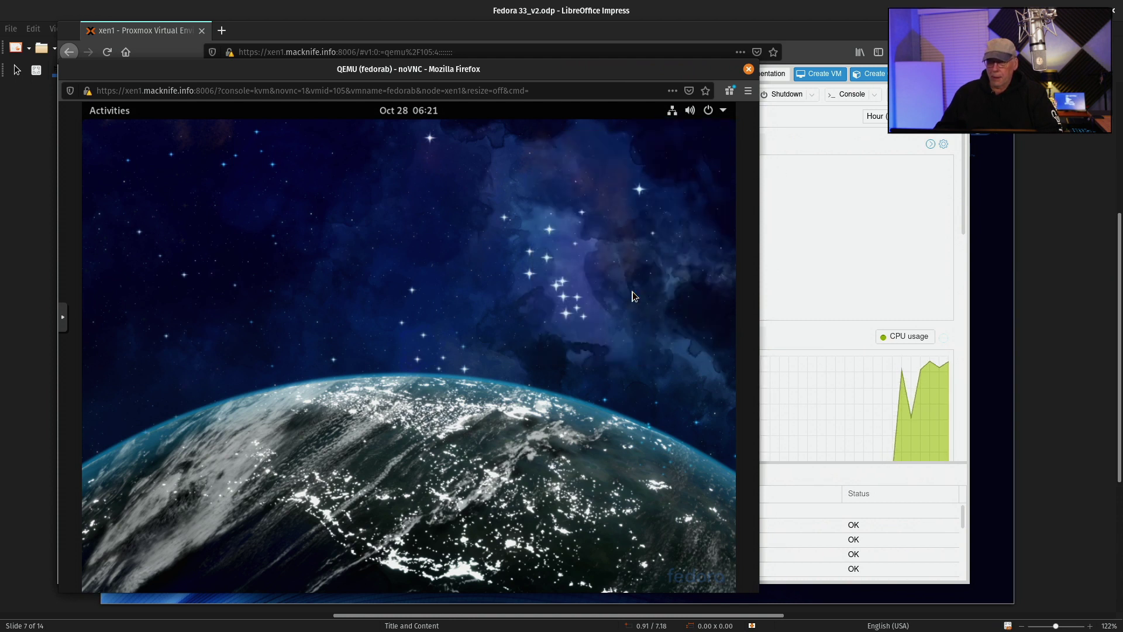
pyautogui.click(633, 293)
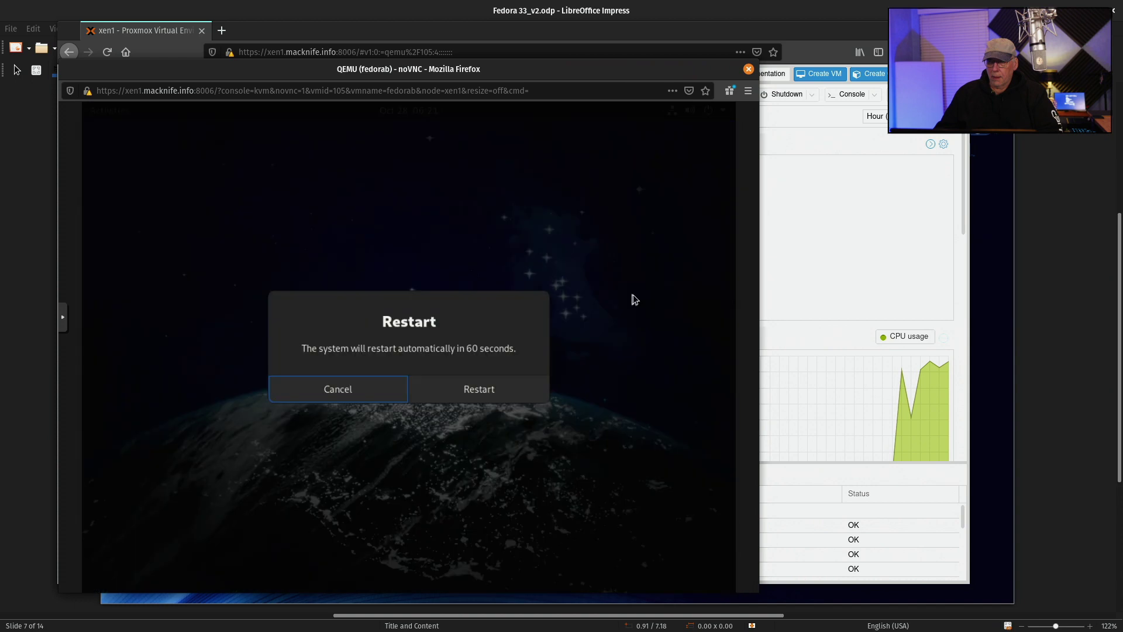
pyautogui.click(486, 391)
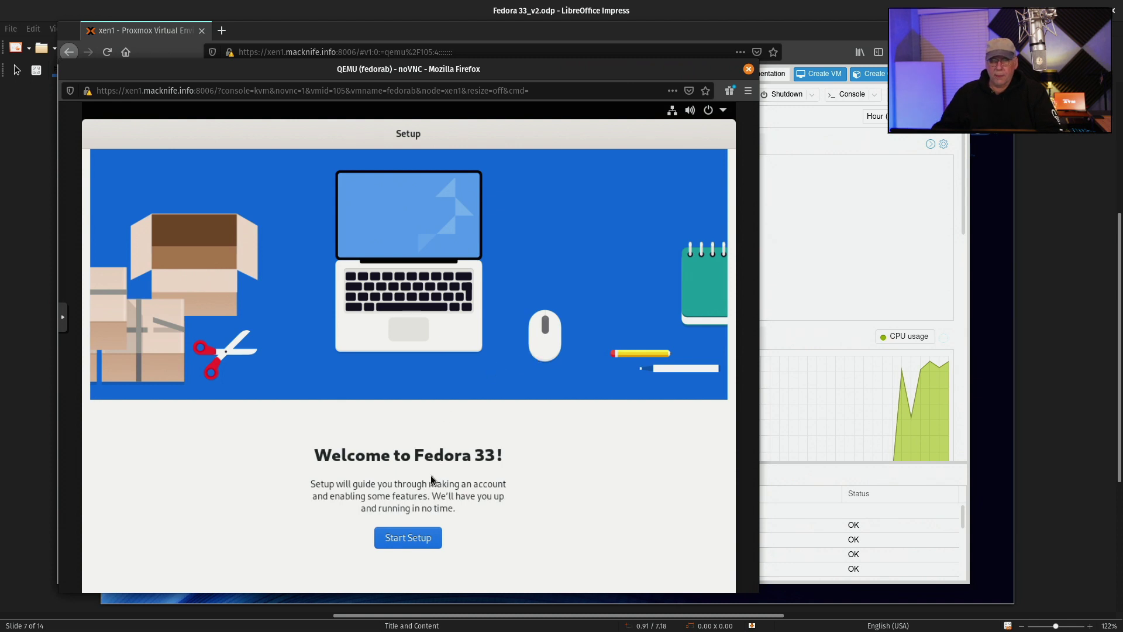
# Go through the Fedora initial setup with the default privacy settings and enter the account's full name.
pyautogui.click(401, 540)
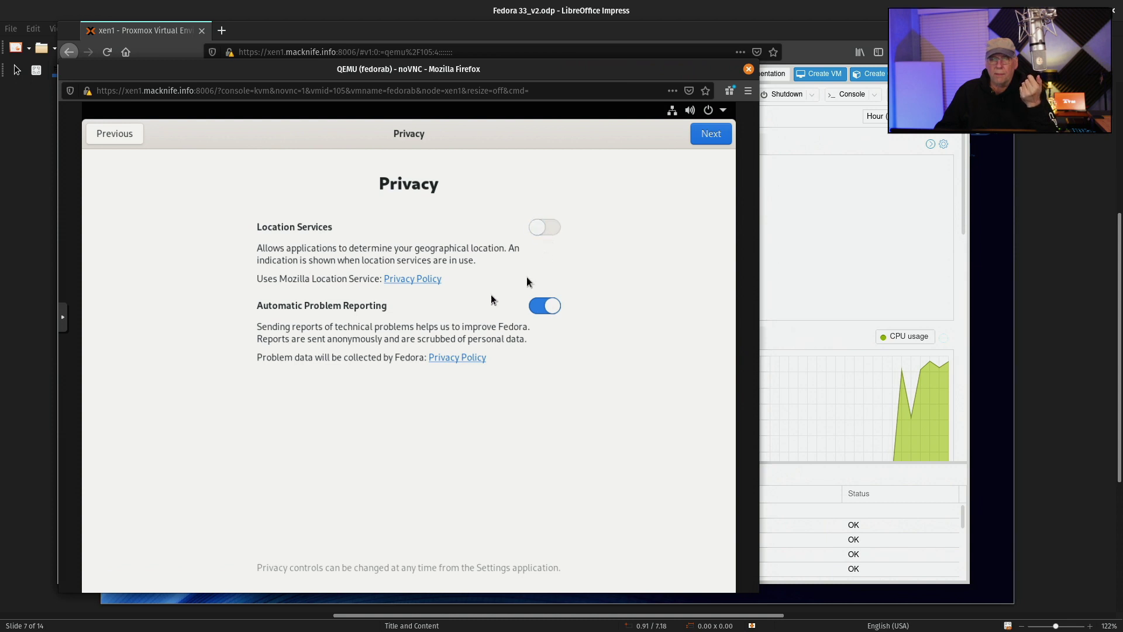
pyautogui.click(711, 136)
pyautogui.click(710, 138)
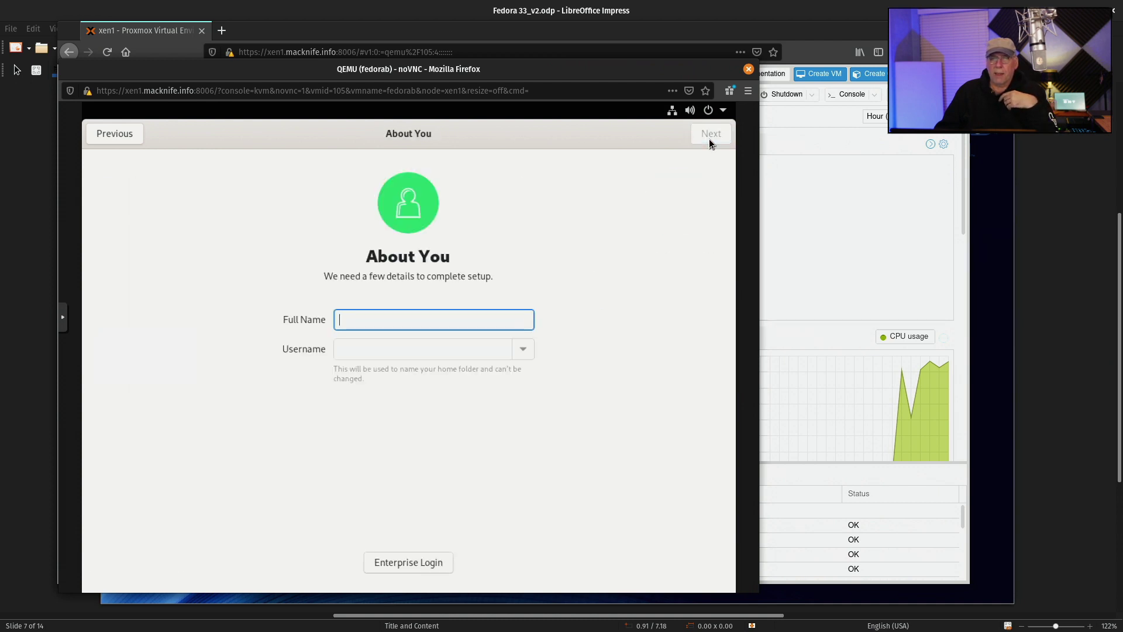
pyautogui.write('DJ Ware')
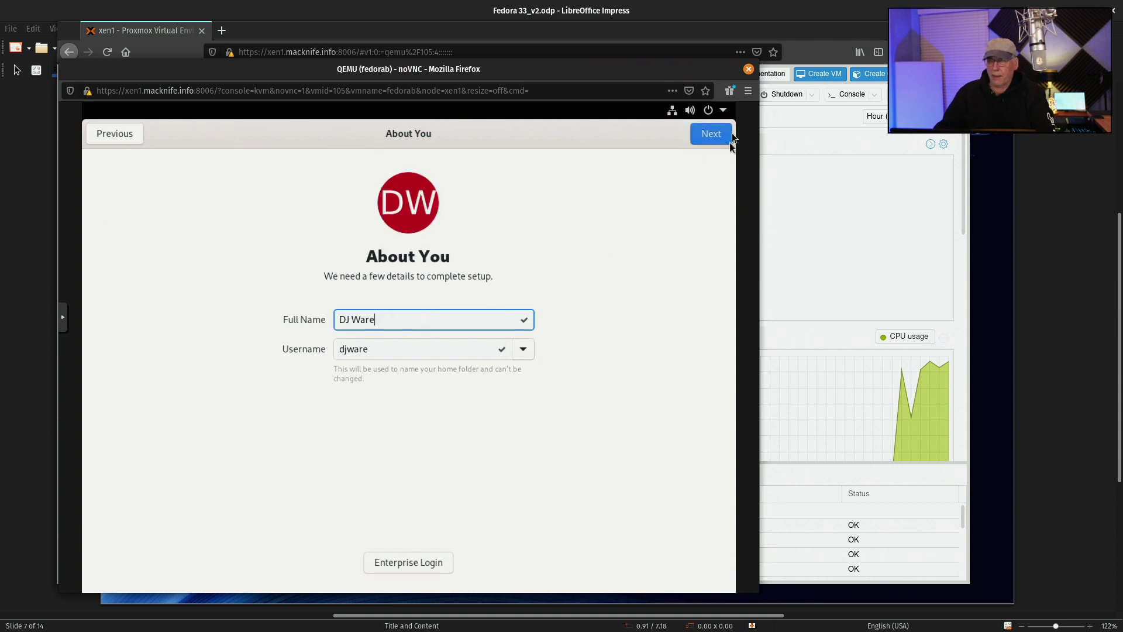
pyautogui.click(712, 134)
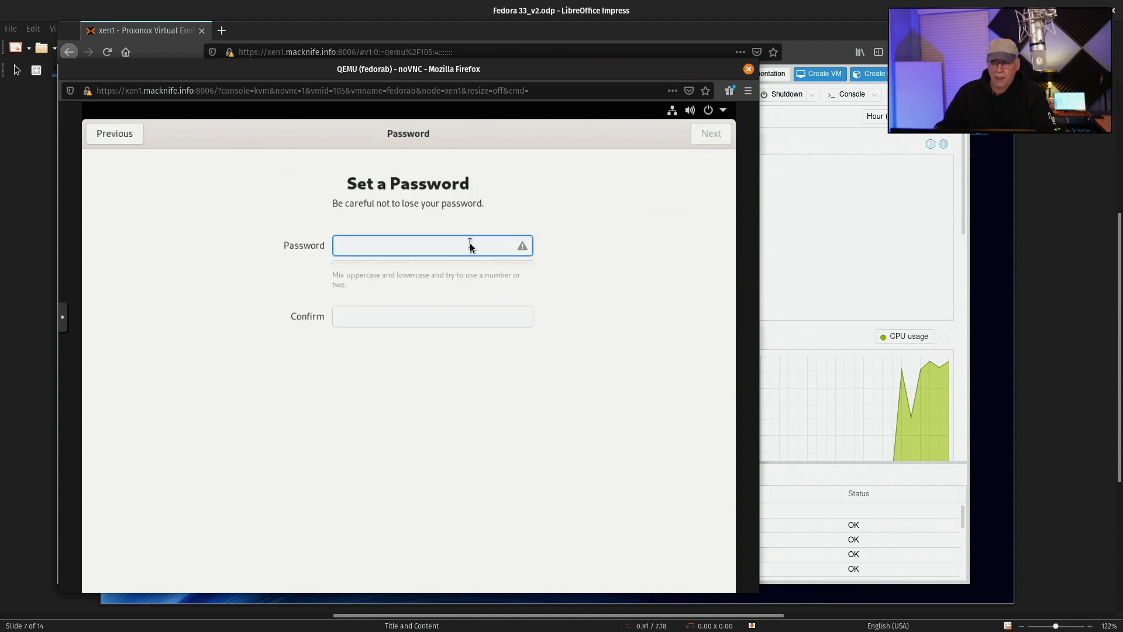
pyautogui.write('••••••')
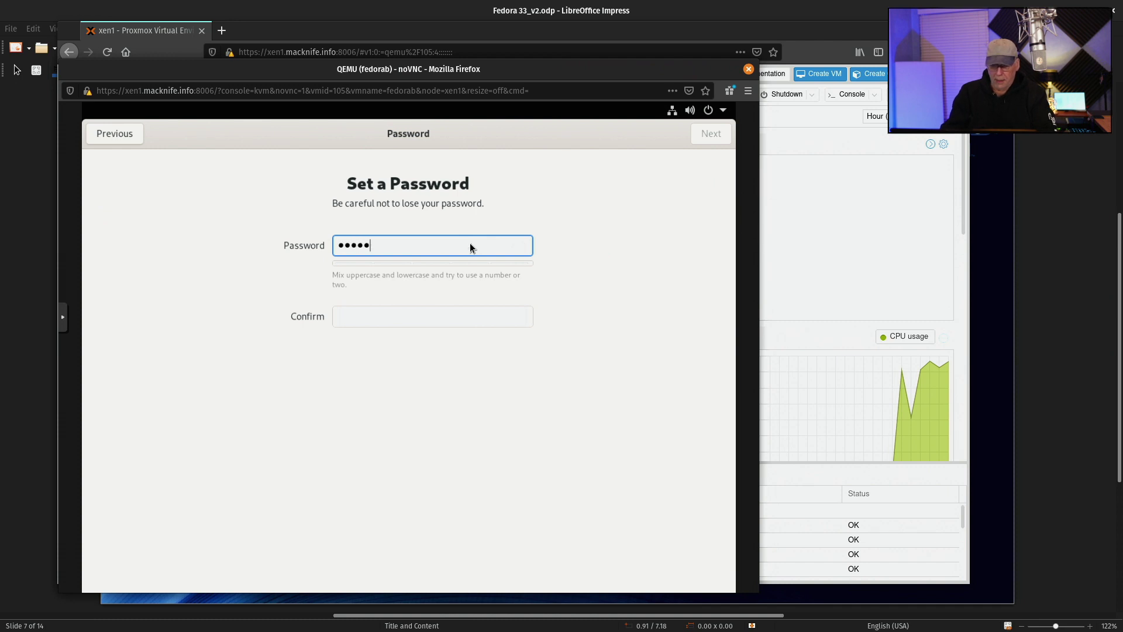
pyautogui.write('•')
pyautogui.press('BackSpace')
pyautogui.press('BackSpace')
pyautogui.press('BackSpace')
pyautogui.press('BackSpace')
pyautogui.press('BackSpace')
pyautogui.press('BackSpace')
pyautogui.press('BackSpace')
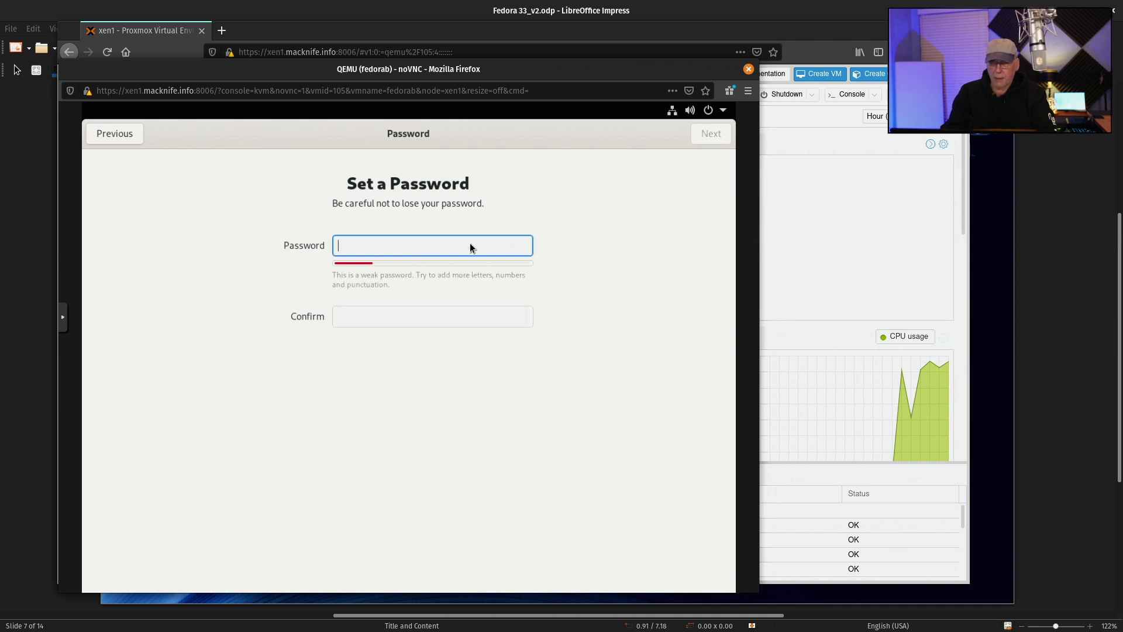
# Enter and confirm the account password, then complete the setup and start using Fedora.
pyautogui.write('•••••••••')
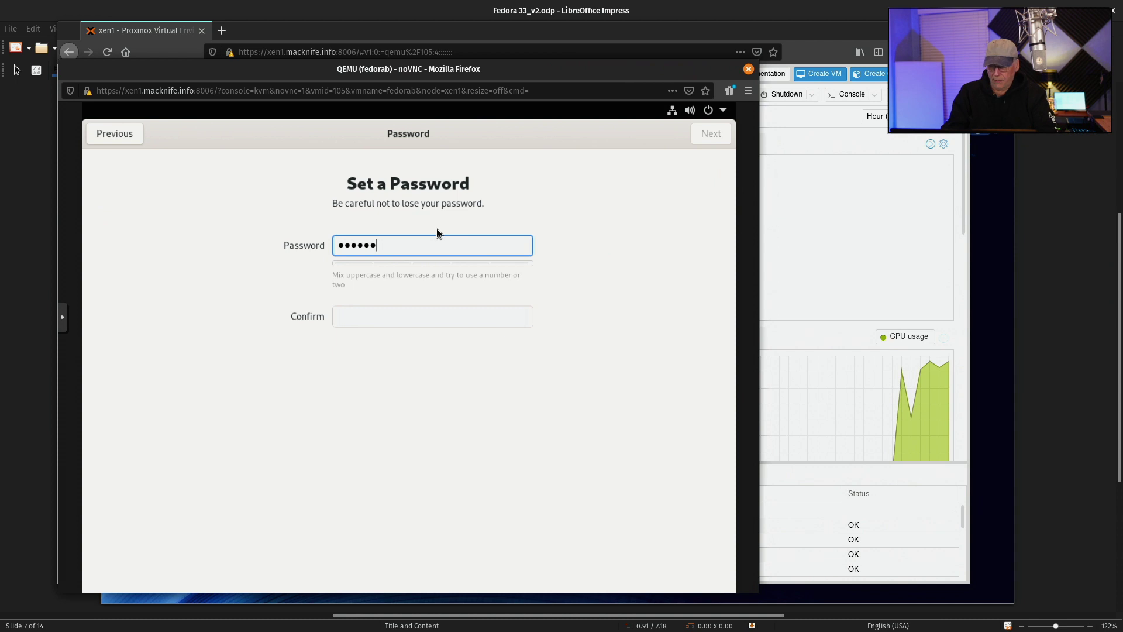
pyautogui.write('•')
pyautogui.press('Tab')
pyautogui.write('••••••••••')
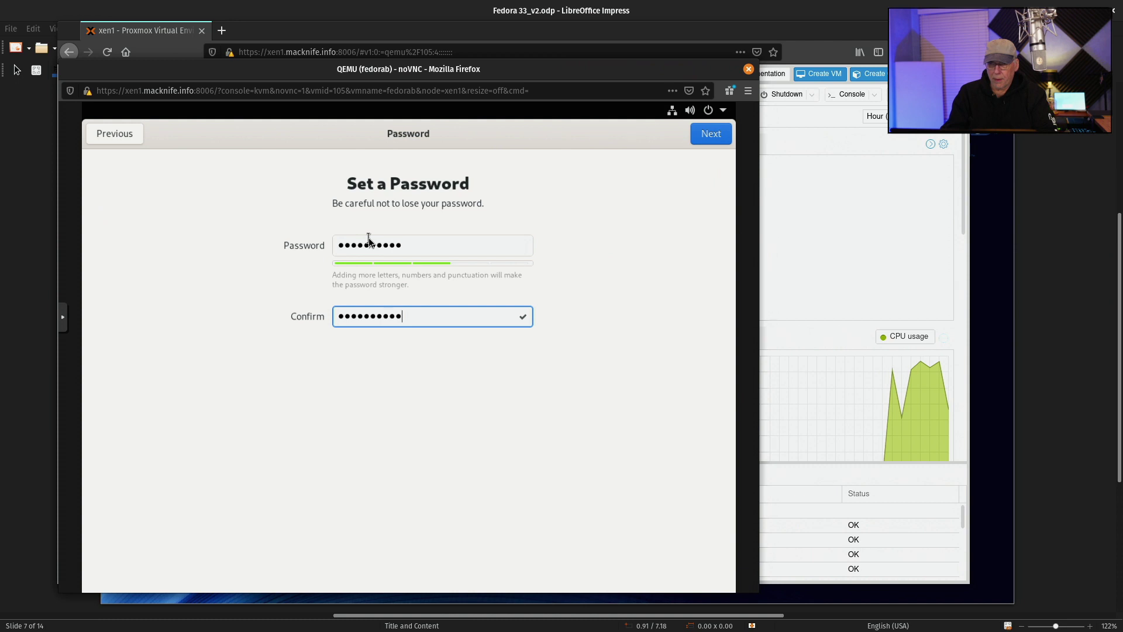
pyautogui.click(705, 136)
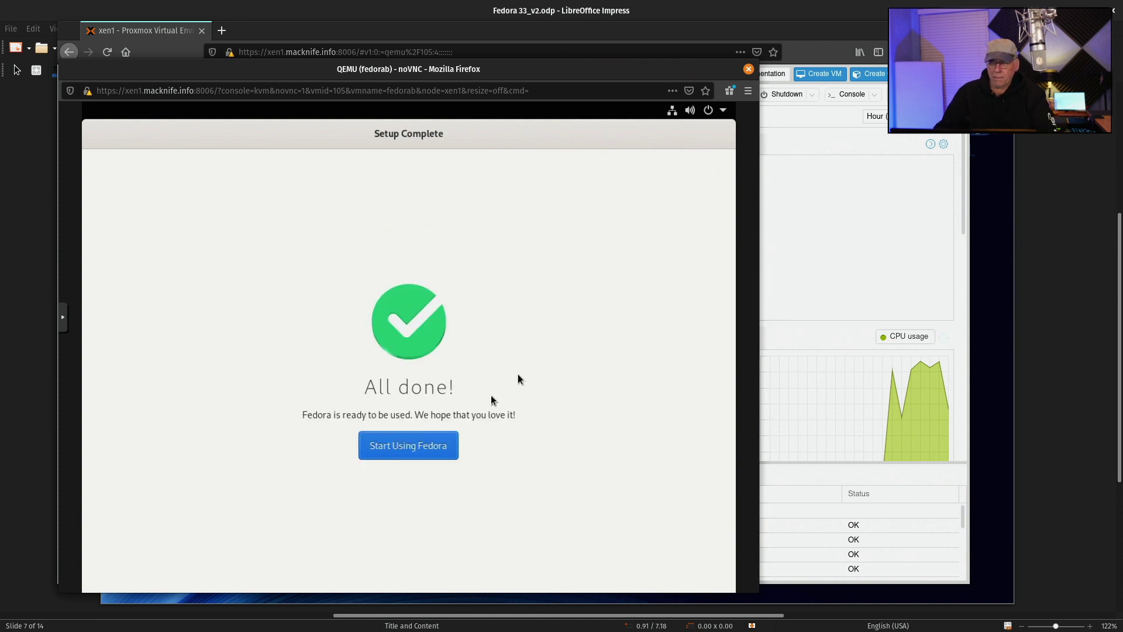
pyautogui.click(414, 442)
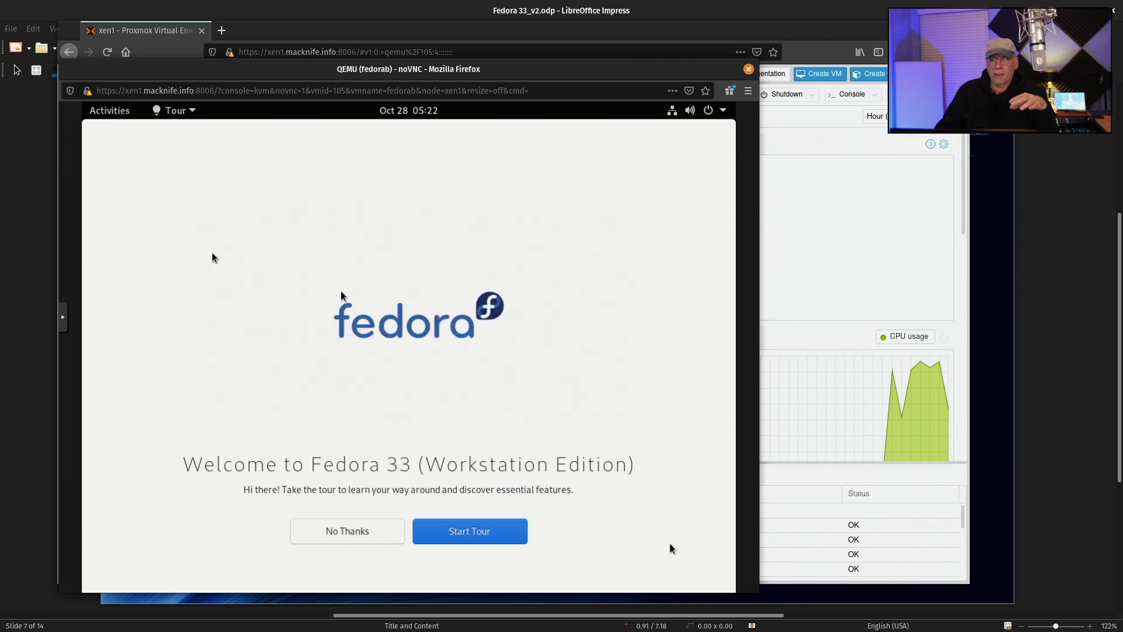
# Take the Fedora 33 welcome tour through all its pages and close it.
pyautogui.click(465, 529)
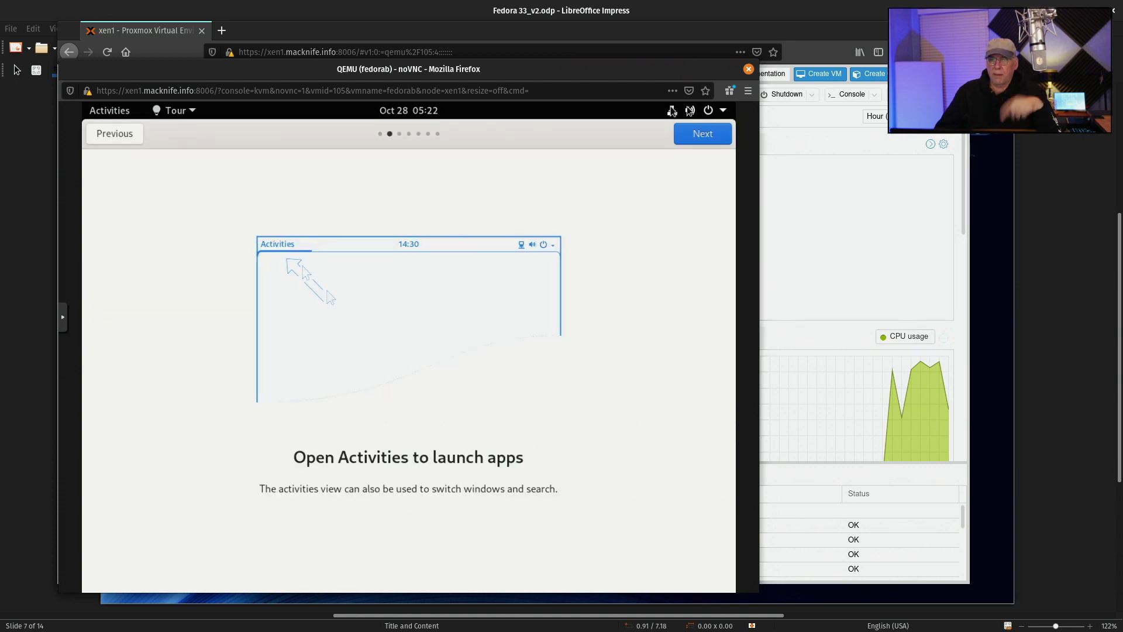
pyautogui.click(699, 136)
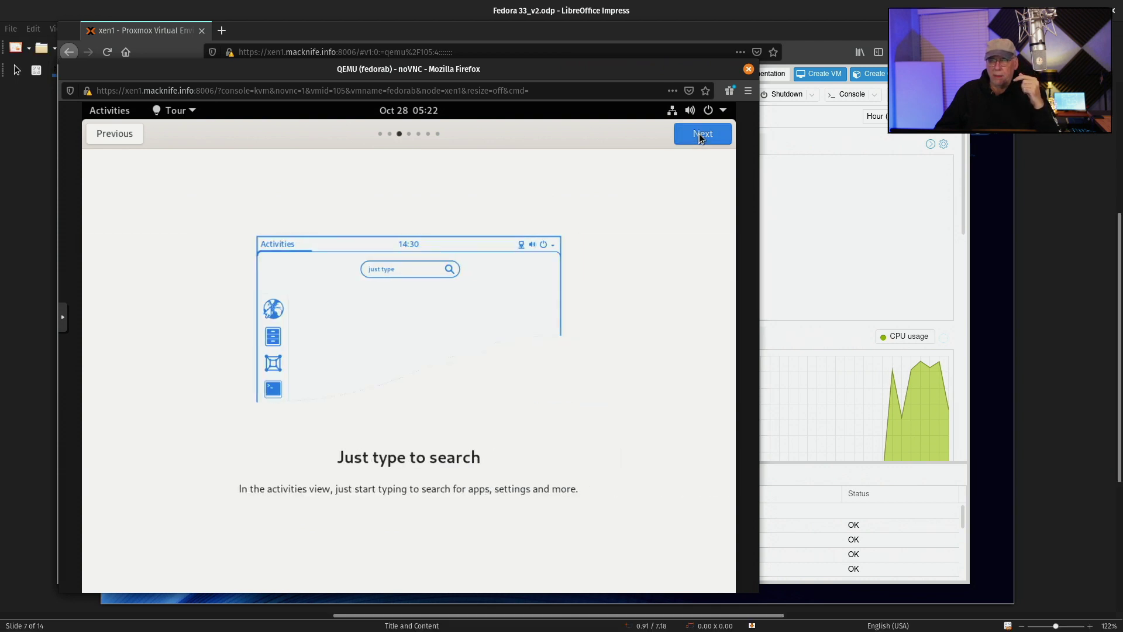
pyautogui.click(699, 136)
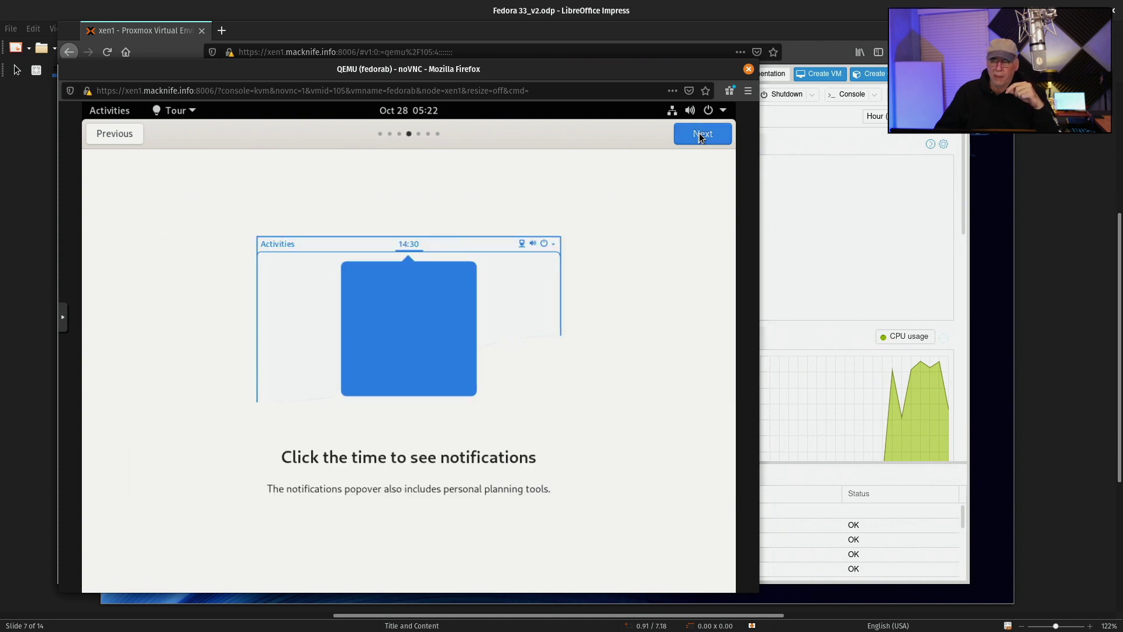
pyautogui.click(700, 136)
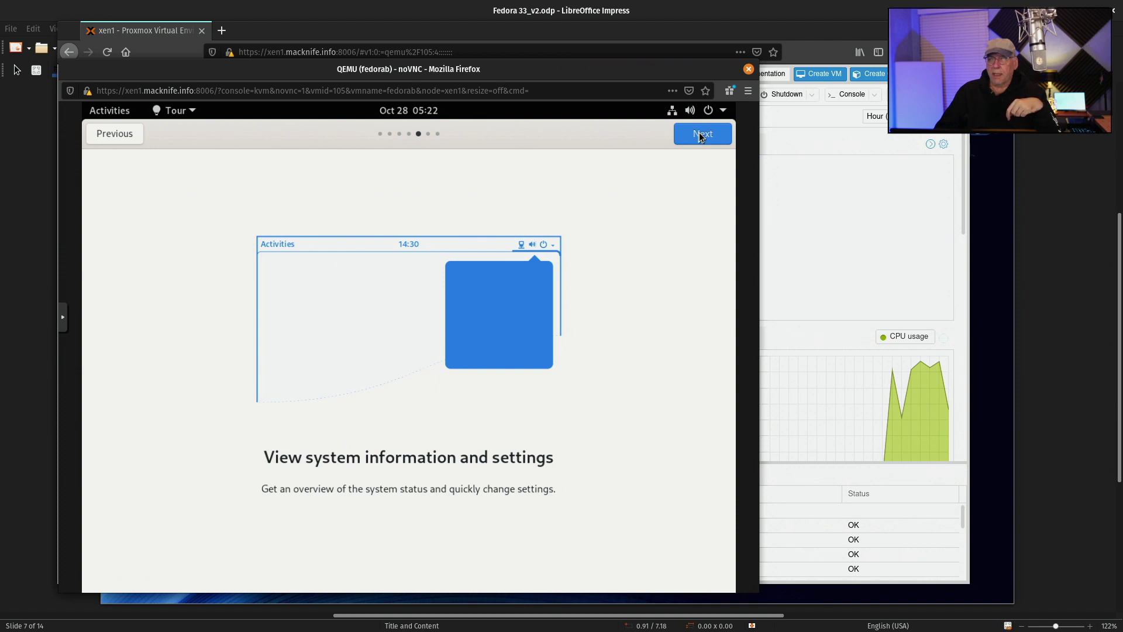
pyautogui.click(699, 135)
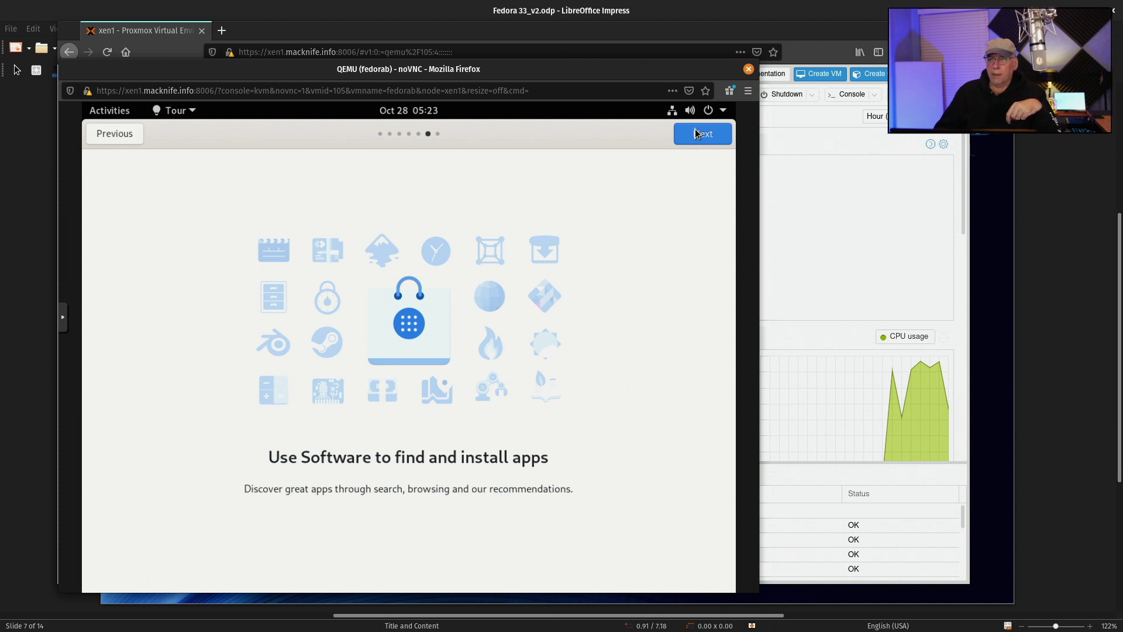
pyautogui.click(696, 133)
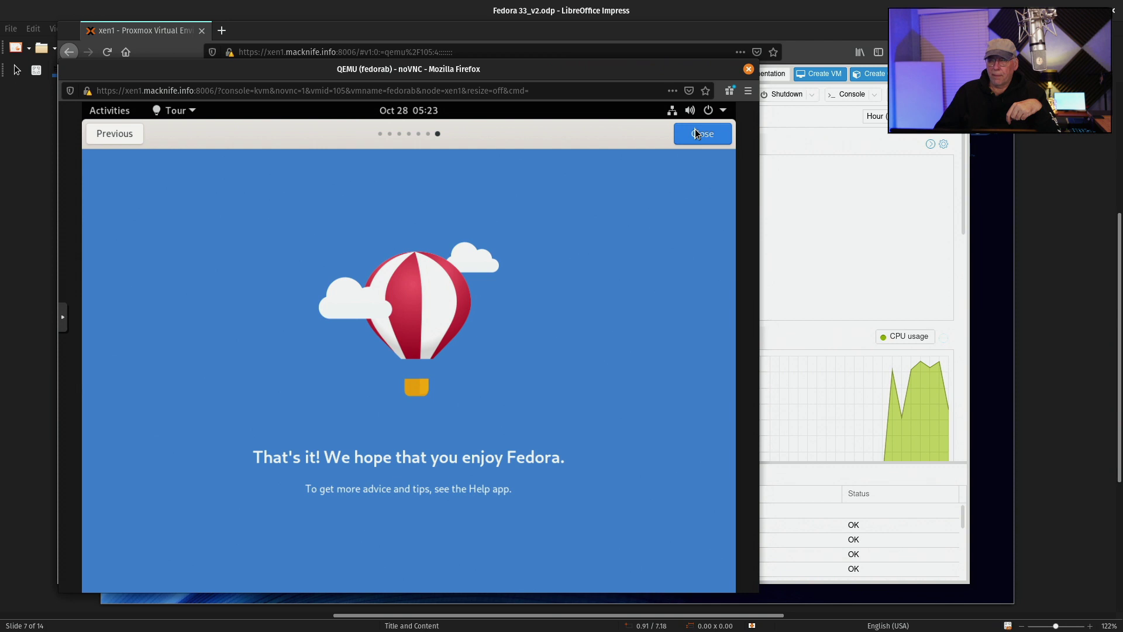
pyautogui.click(695, 133)
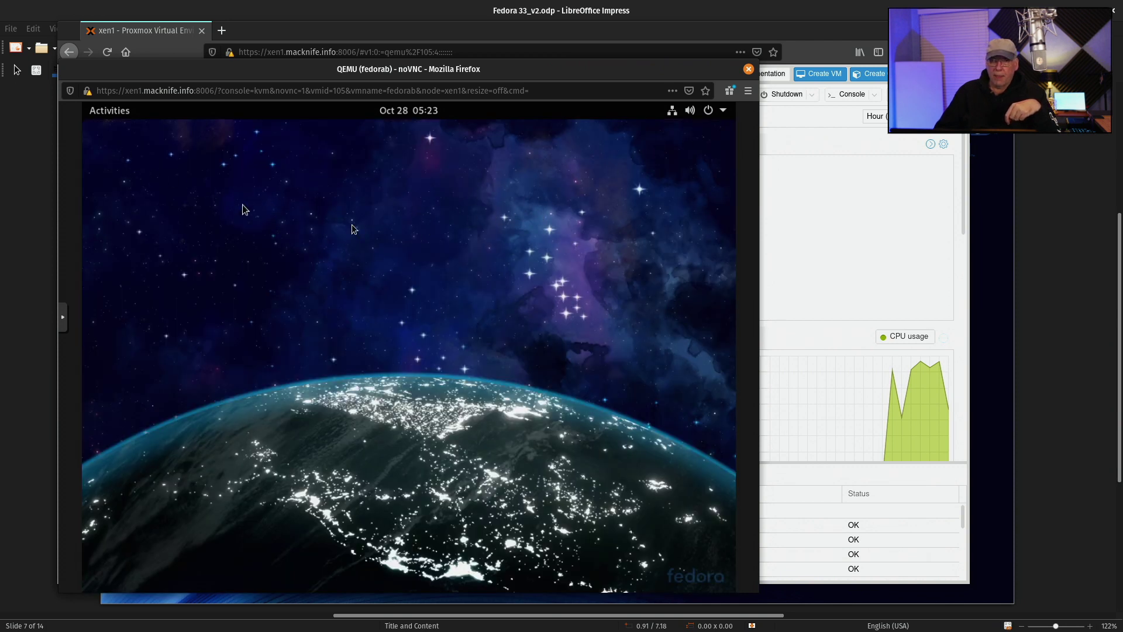
# Set the guest's display resolution to 1440 × 900 (16:10), keep the change, and close the settings.
pyautogui.rightClick(462, 229)
pyautogui.click(477, 281)
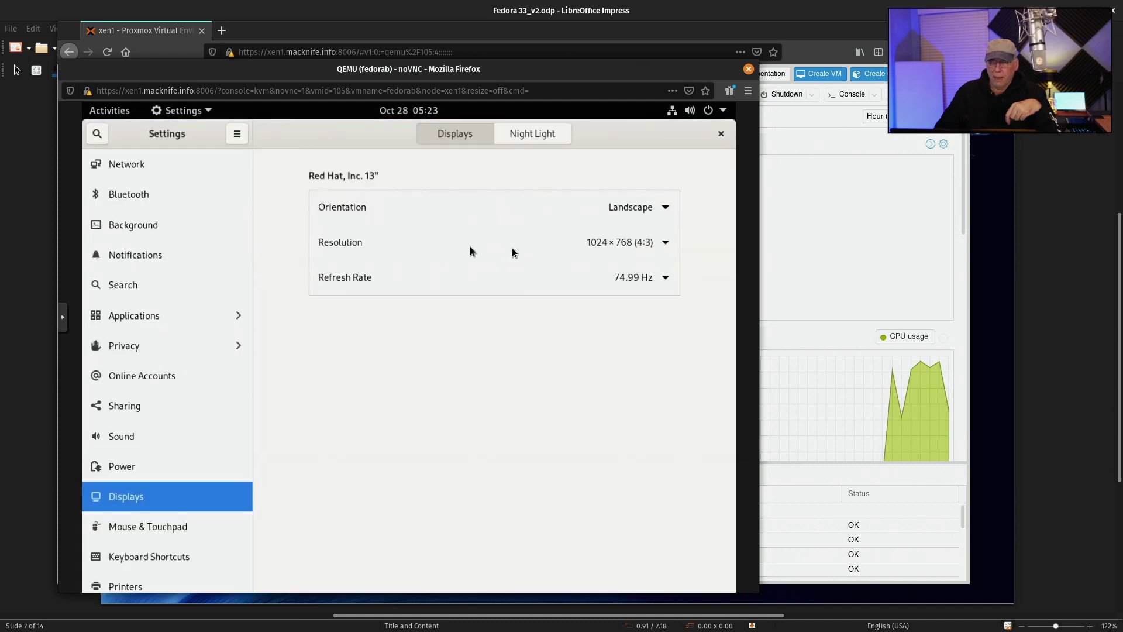
pyautogui.click(619, 249)
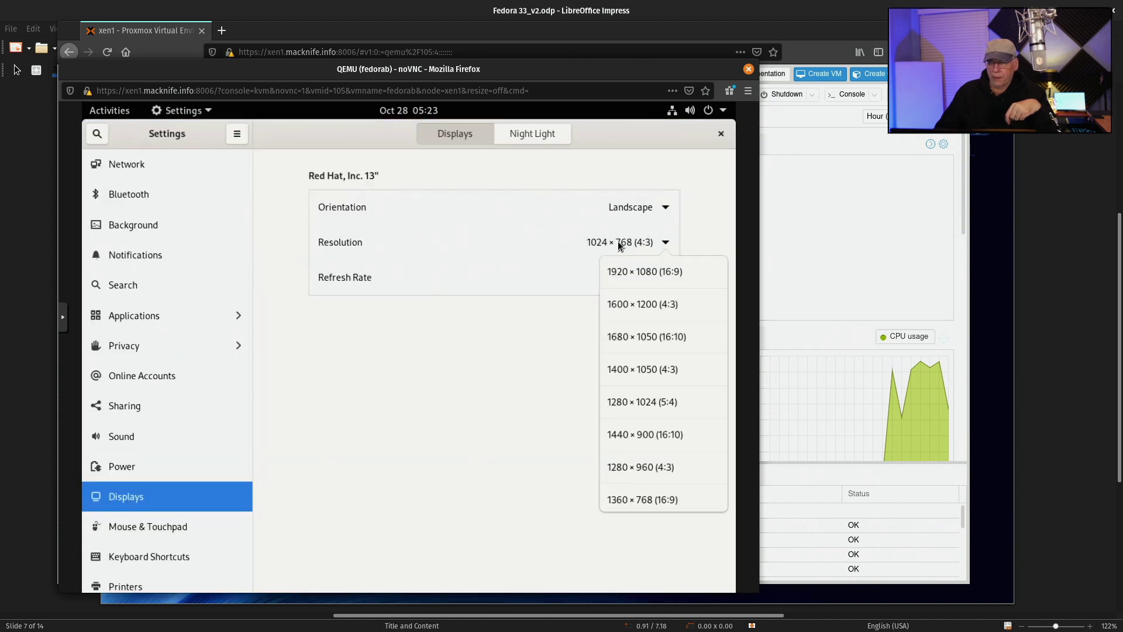
pyautogui.click(649, 440)
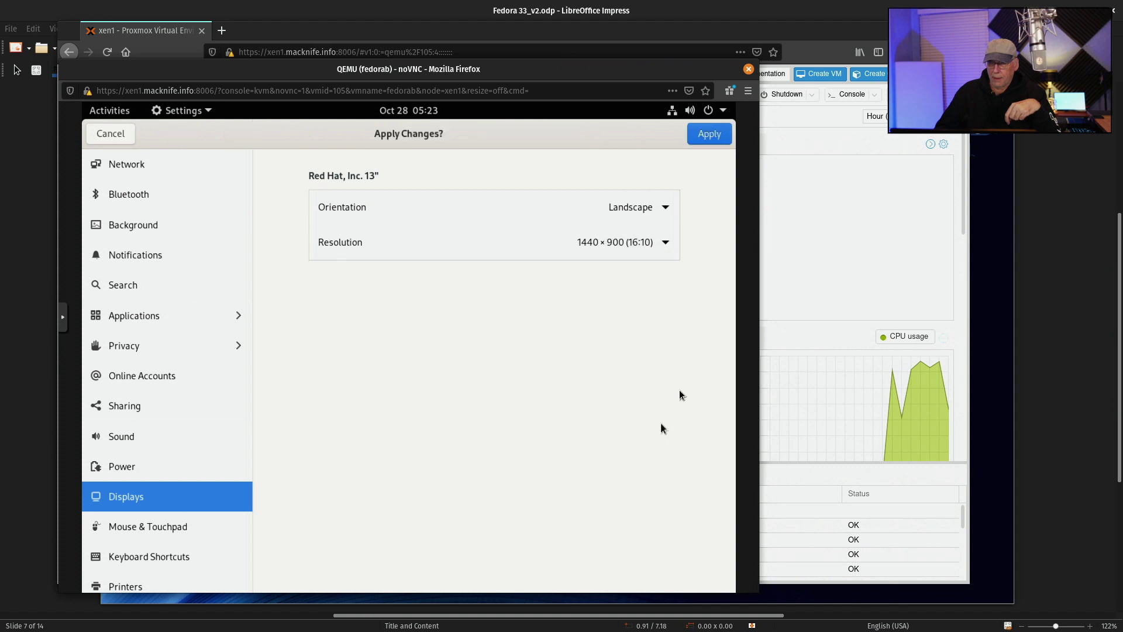
pyautogui.click(711, 135)
pyautogui.click(448, 382)
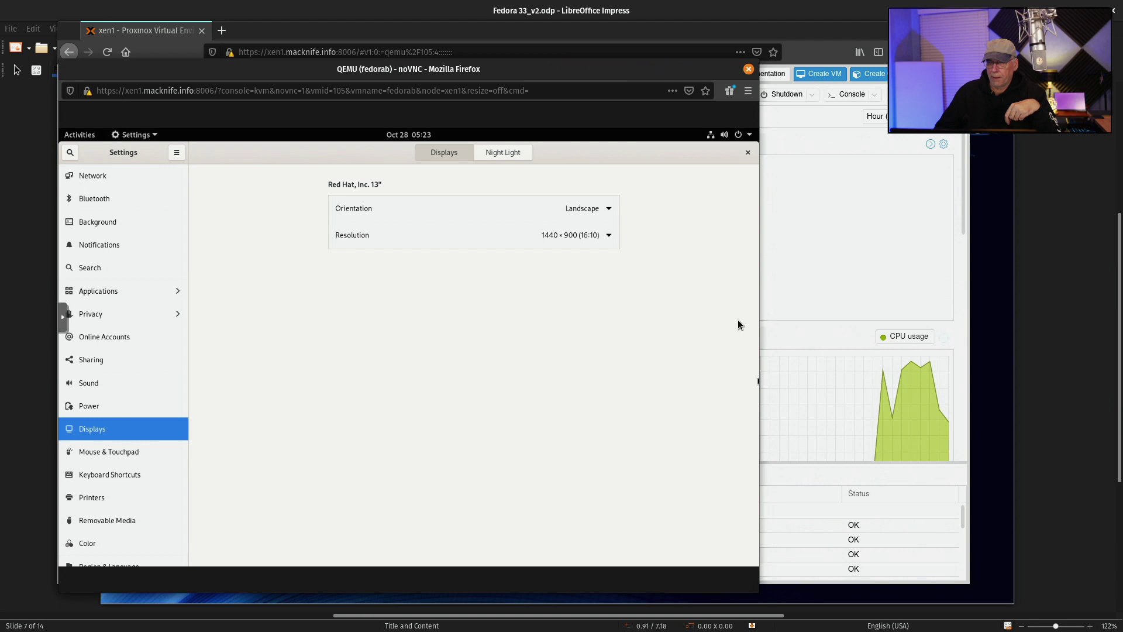
pyautogui.moveTo(638, 75); pyautogui.dragTo(653, 61)
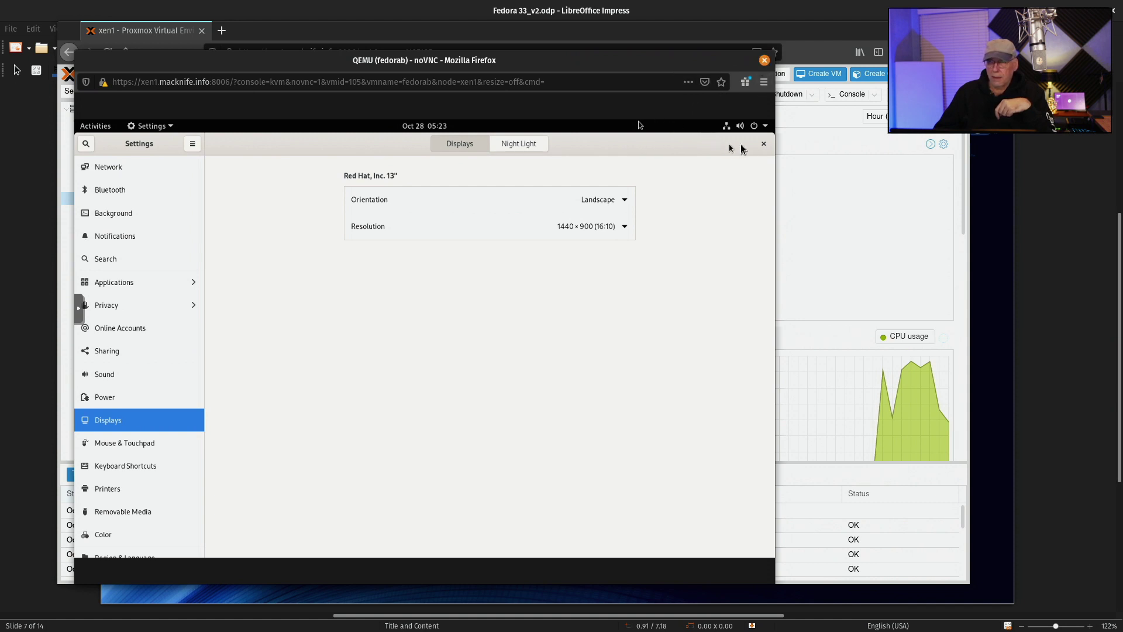
pyautogui.click(764, 143)
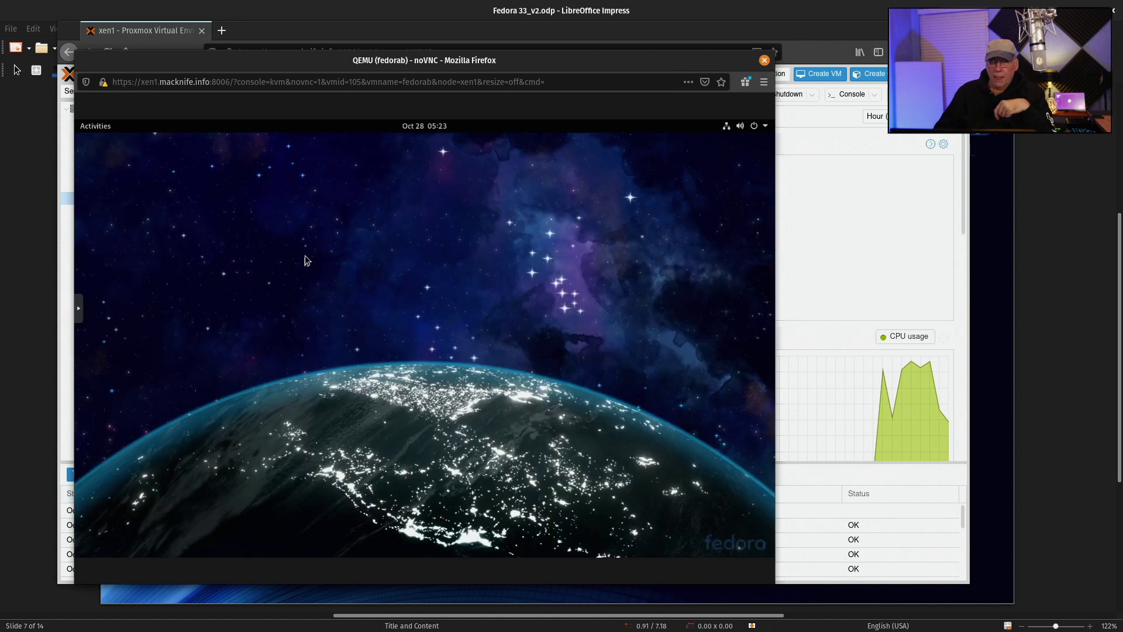
# Change the desktop background to the night-time Earth picture in the second row, second column of the wallpapers.
pyautogui.rightClick(367, 178)
pyautogui.click(388, 199)
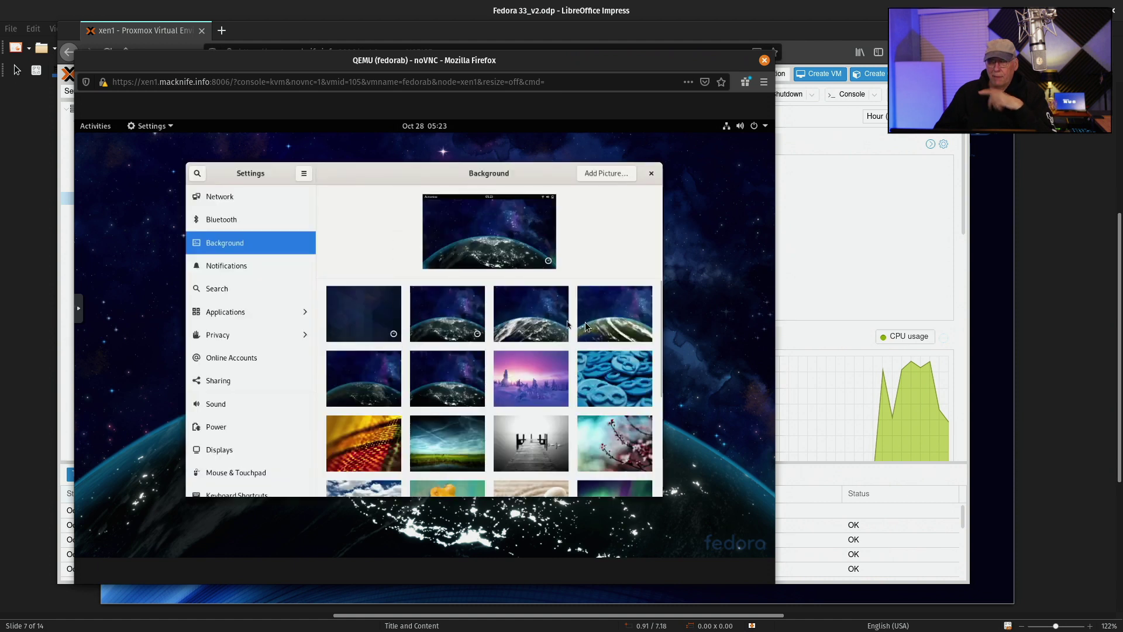
pyautogui.click(462, 379)
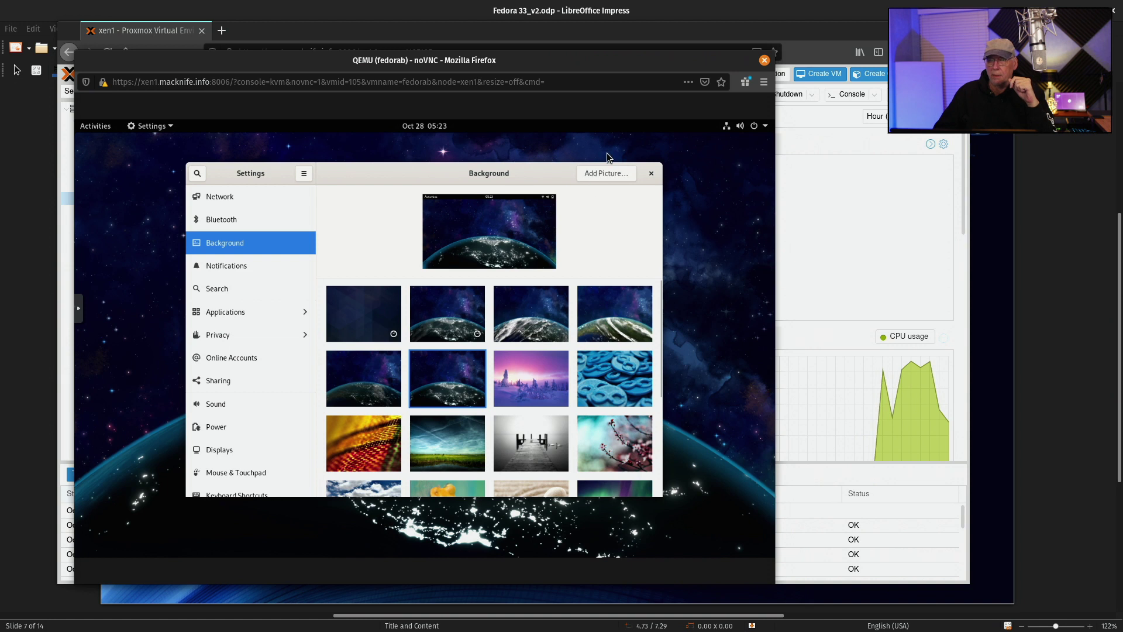
pyautogui.click(652, 174)
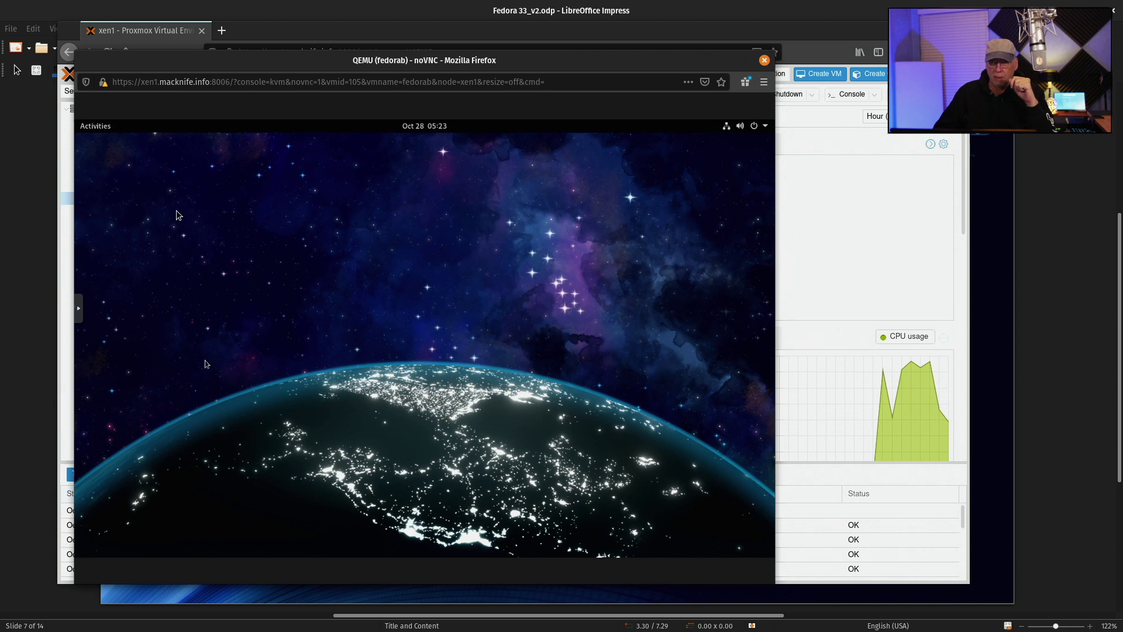
# Enable the third-party software repositories in the Software application and show the available updates.
pyautogui.click(92, 129)
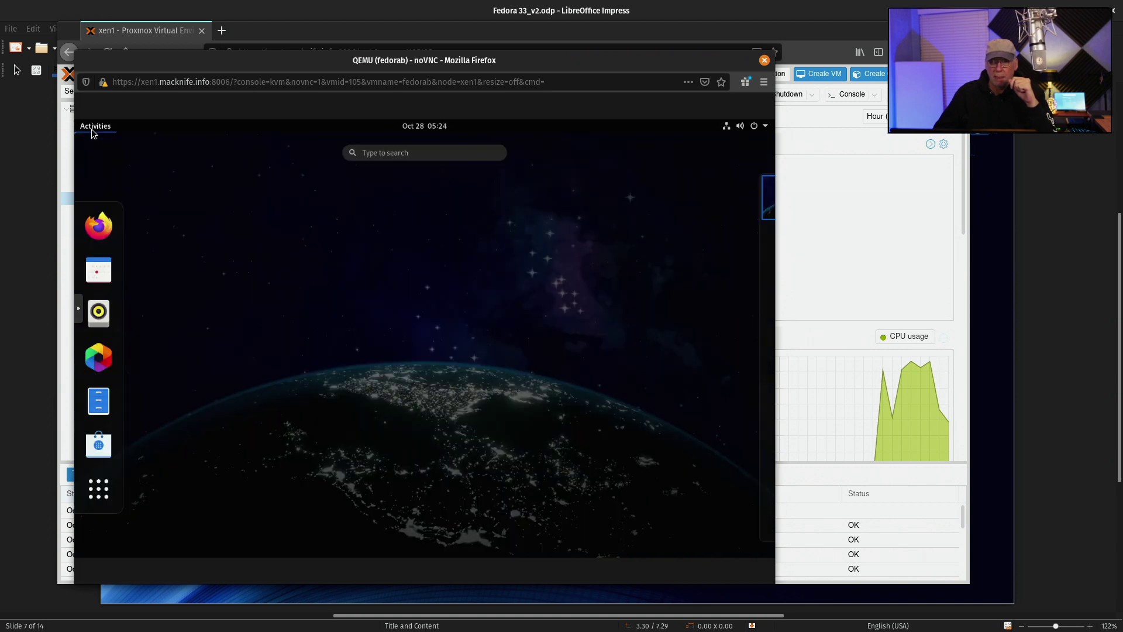
pyautogui.click(98, 446)
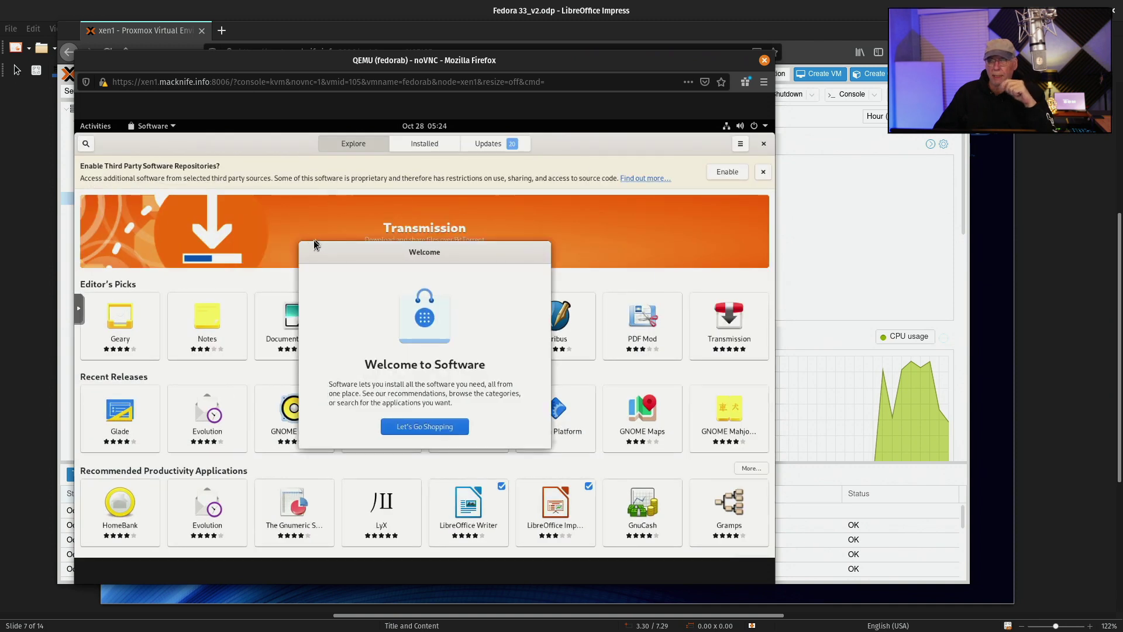
pyautogui.click(412, 426)
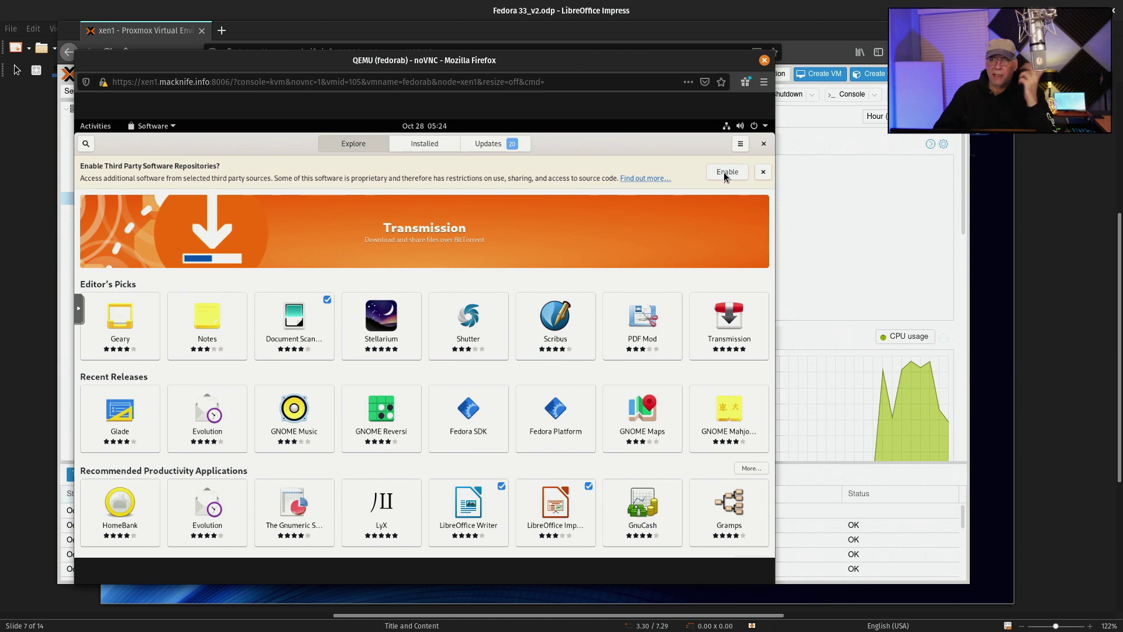
pyautogui.click(725, 172)
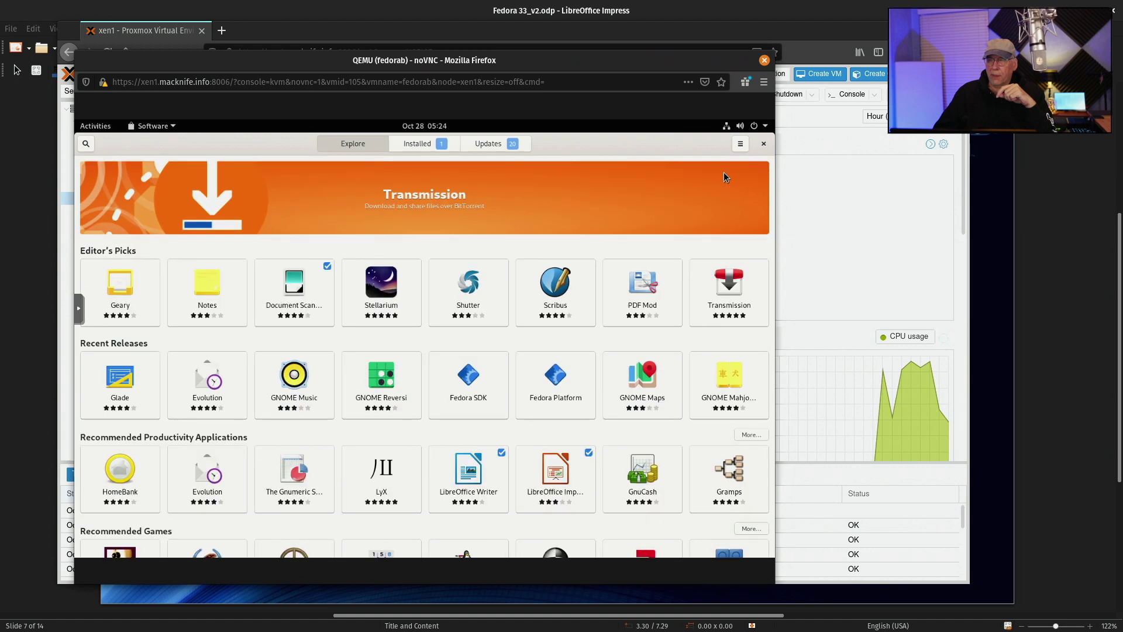
pyautogui.click(493, 144)
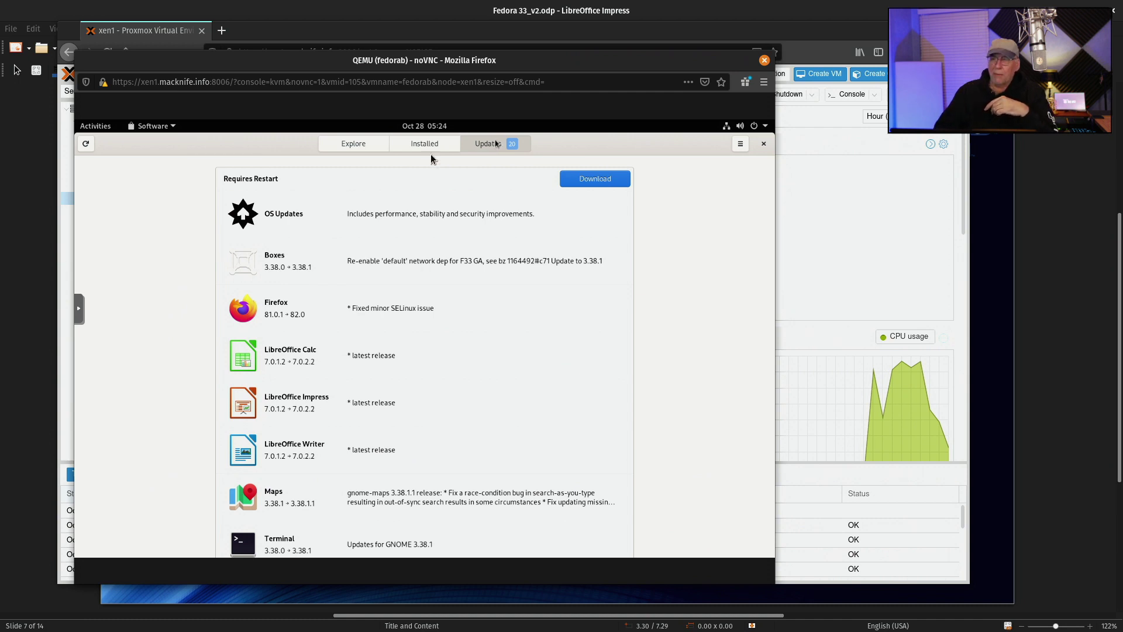
# Download all available updates in the Software application, then restart the guest to install them.
pyautogui.click(583, 184)
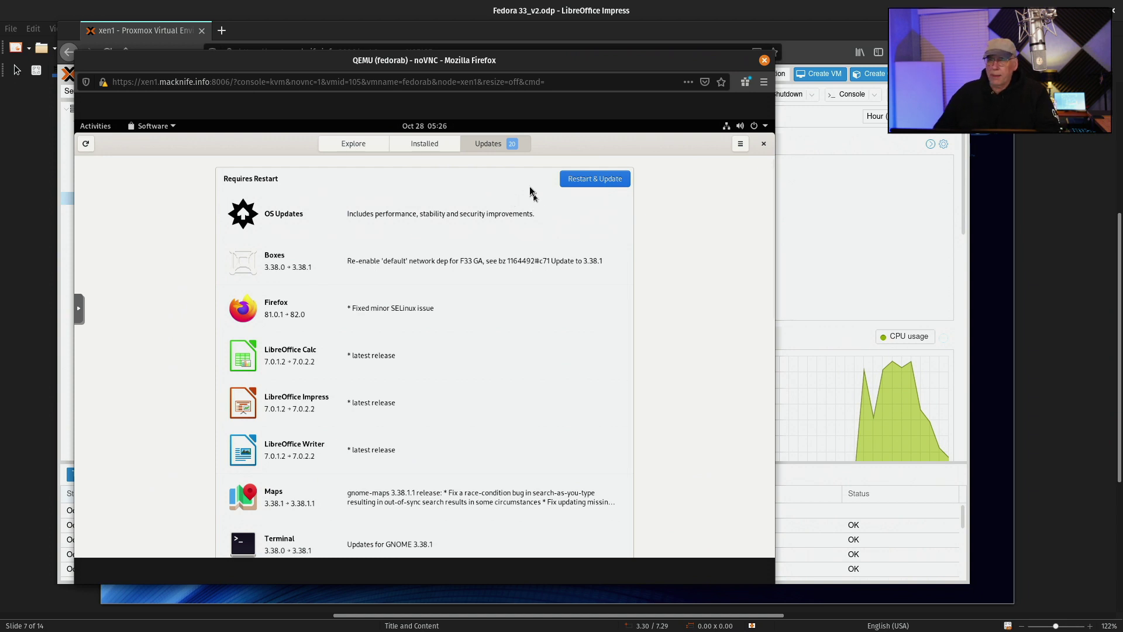
pyautogui.click(590, 183)
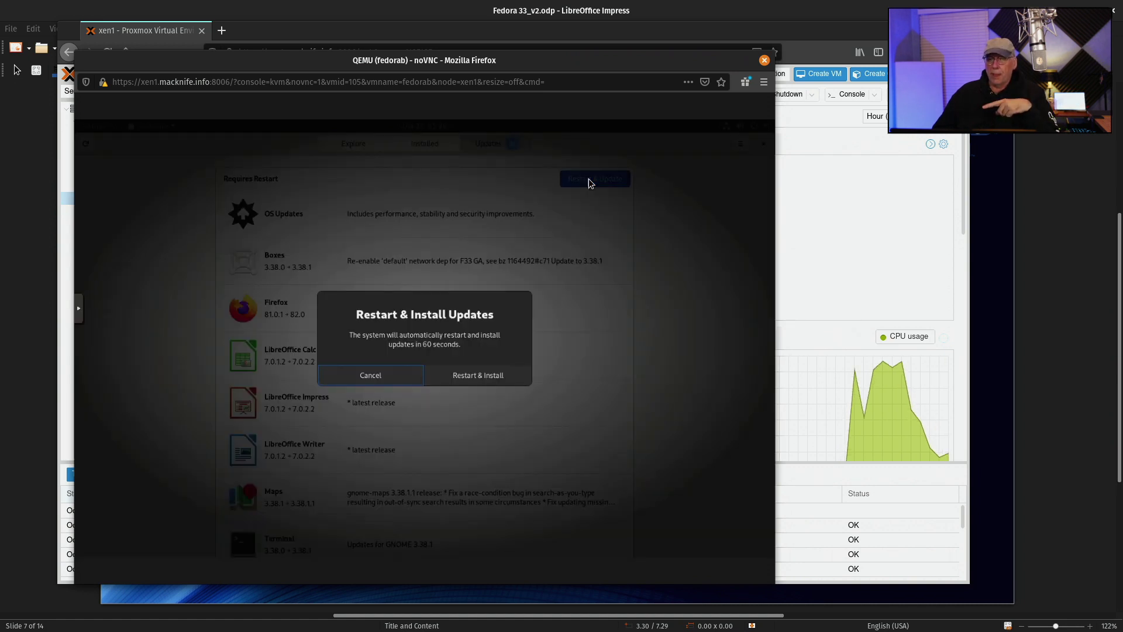
pyautogui.click(475, 383)
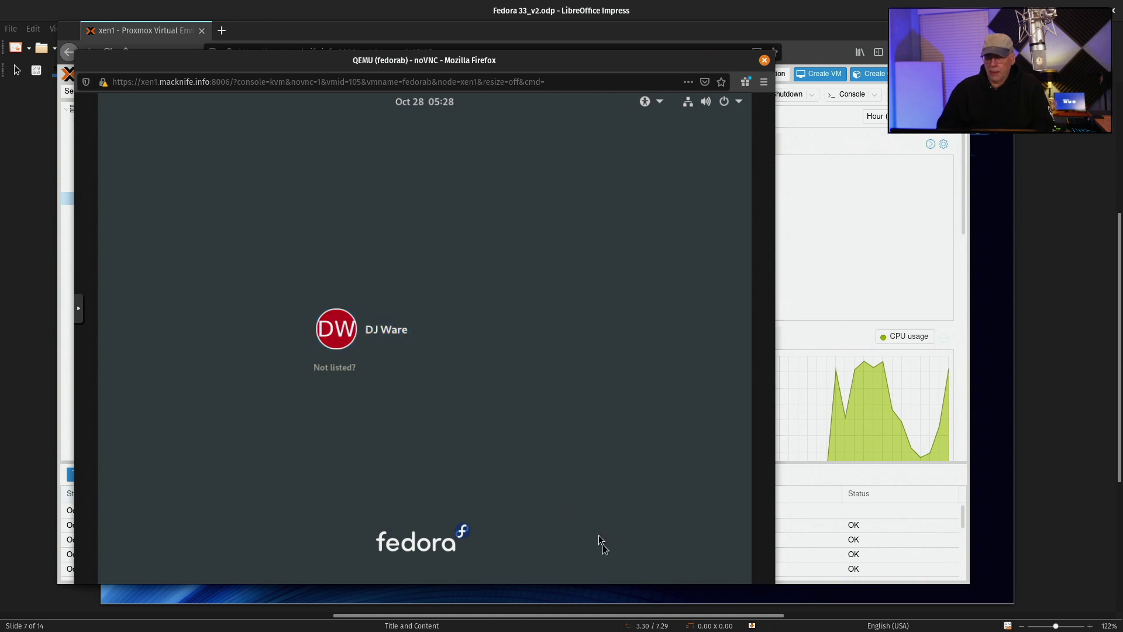
# View the available desktop sessions on the login screen and log in to the user account with its password.
pyautogui.click(434, 334)
pyautogui.click(720, 551)
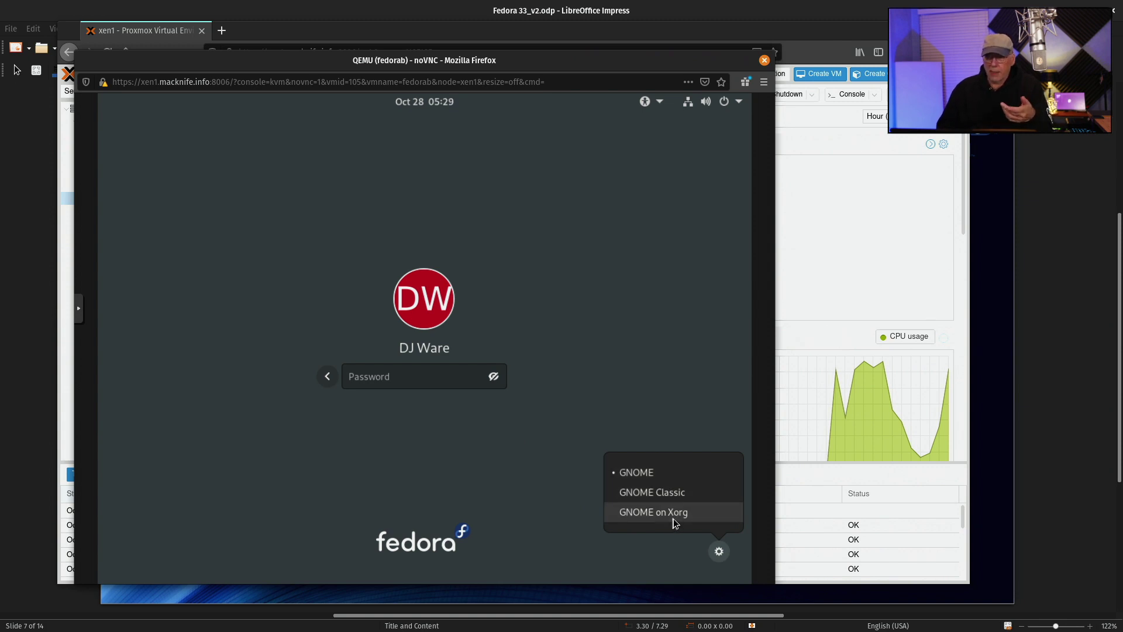
pyautogui.click(391, 374)
pyautogui.write('••••••••••')
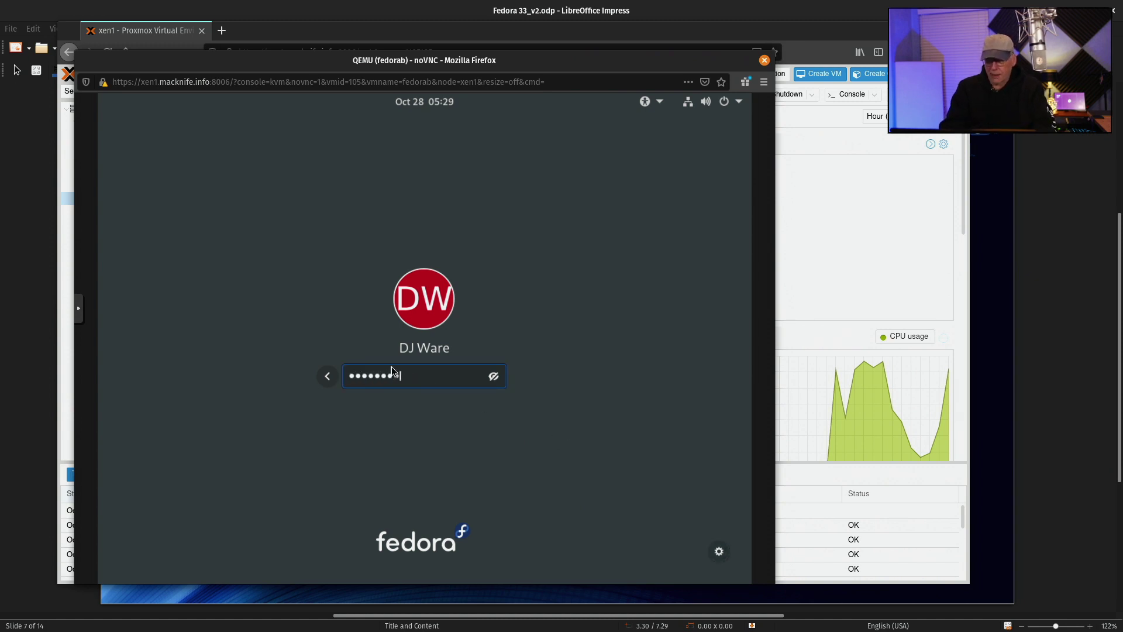
pyautogui.press('Return')
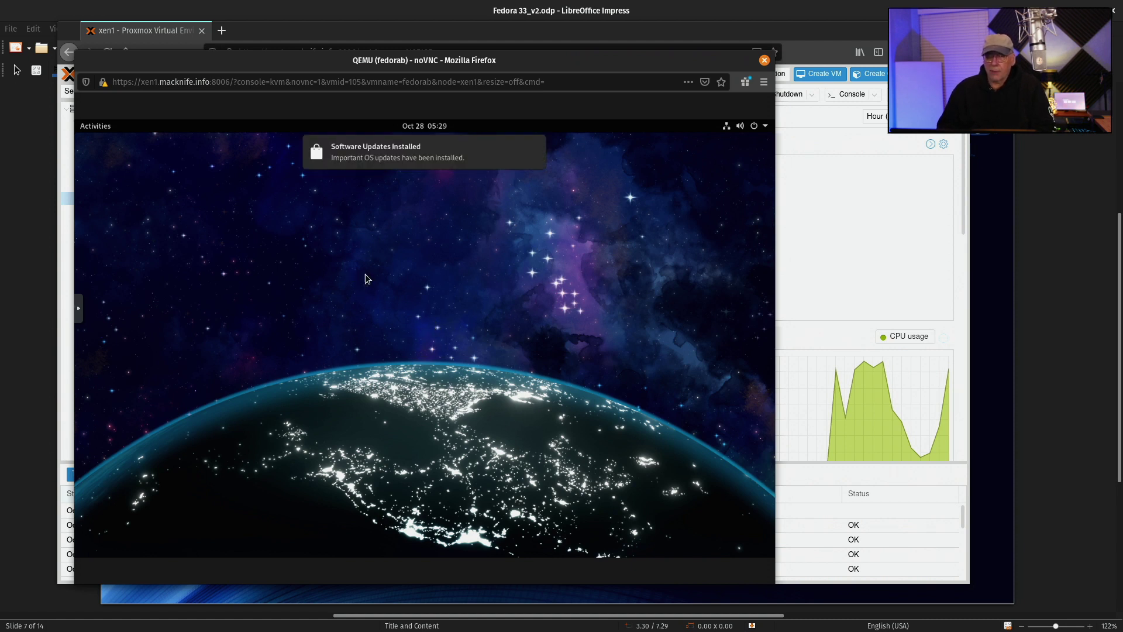
# Review the list of installed updates from the update notification, then close the list and the Software application.
pyautogui.moveTo(356, 154)
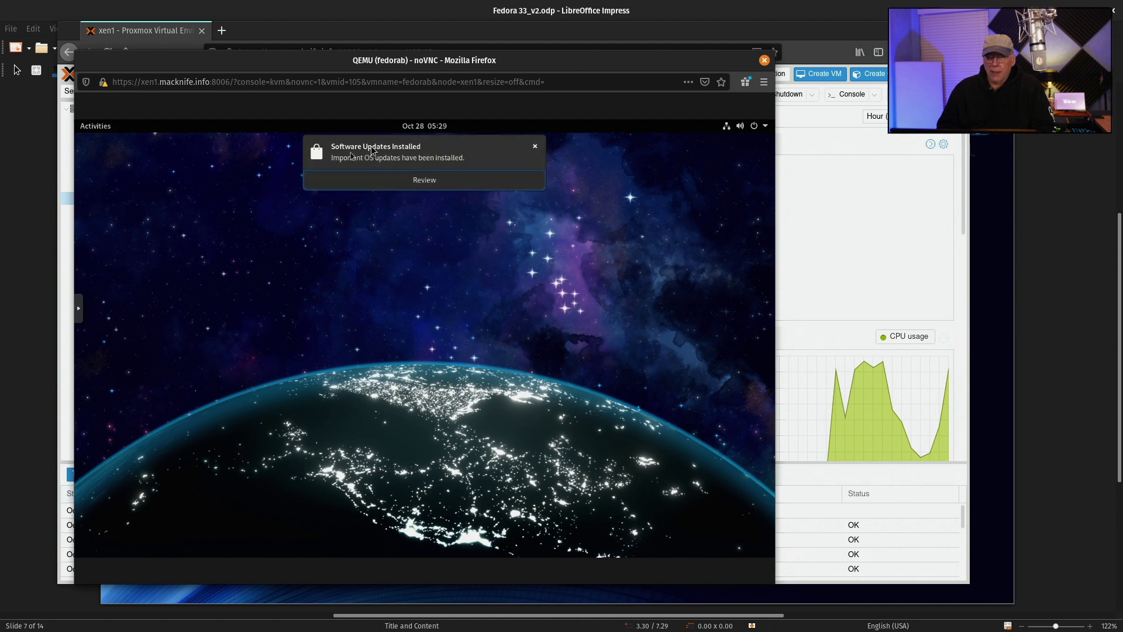
pyautogui.click(464, 179)
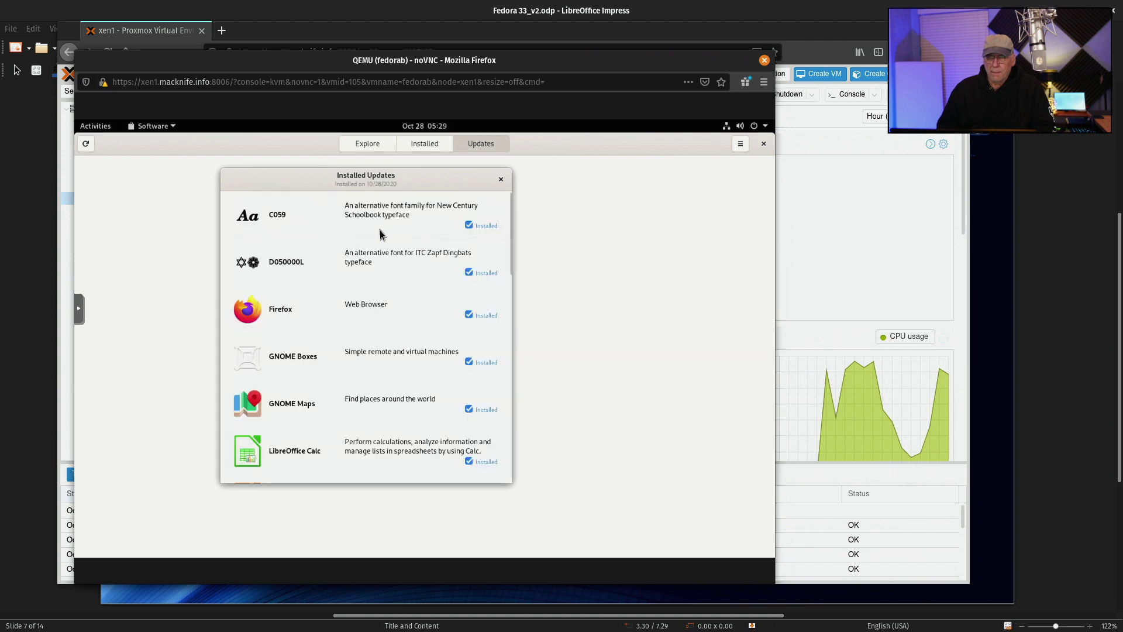
pyautogui.scroll(-3, 381, 236)
pyautogui.scroll(-2, 381, 235)
pyautogui.scroll(3, 381, 234)
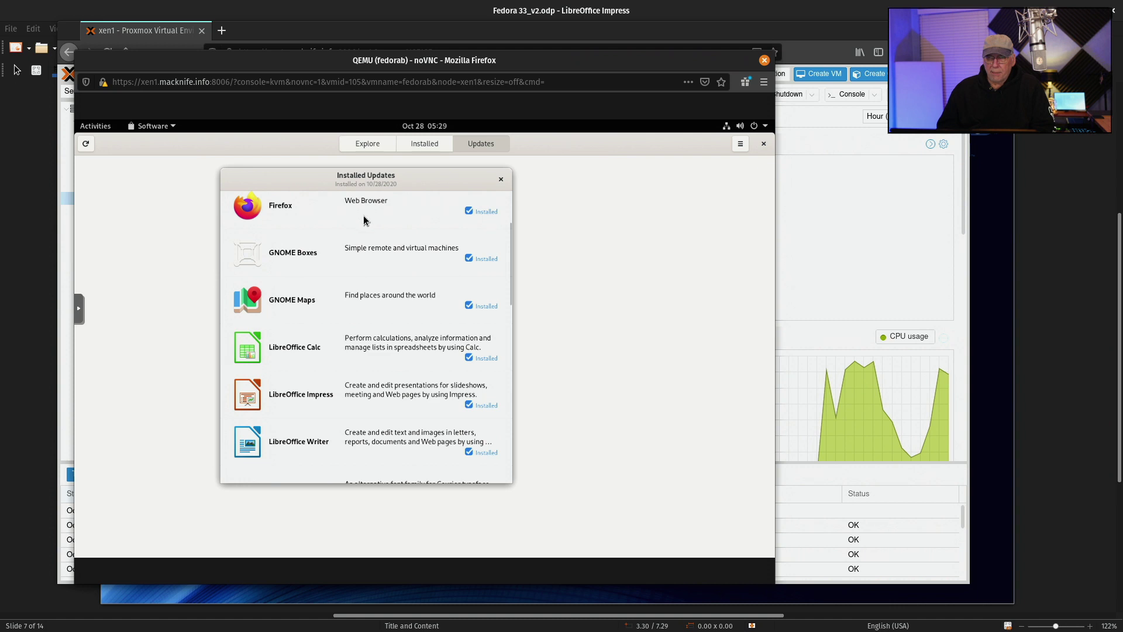
pyautogui.scroll(2, 367, 219)
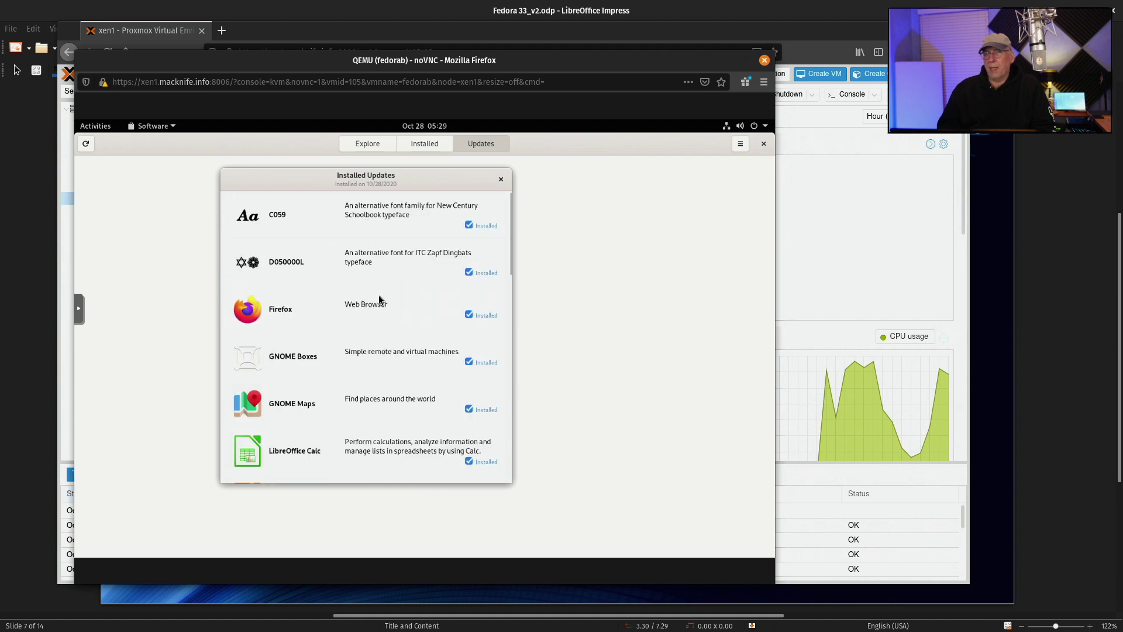
pyautogui.scroll(-3, 376, 297)
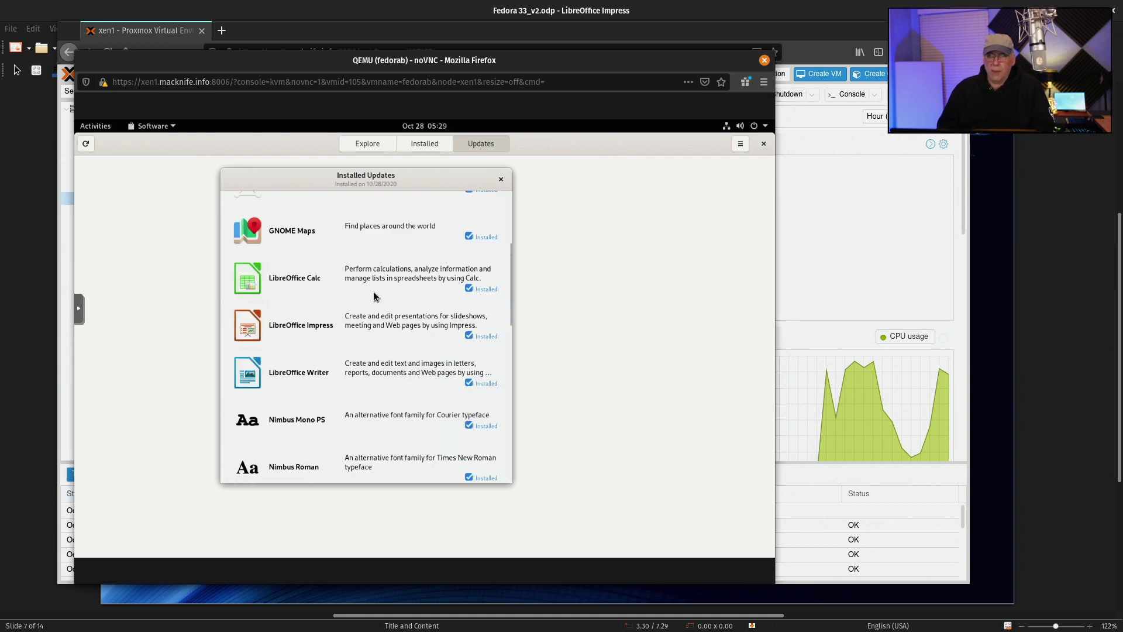
pyautogui.scroll(-3, 374, 295)
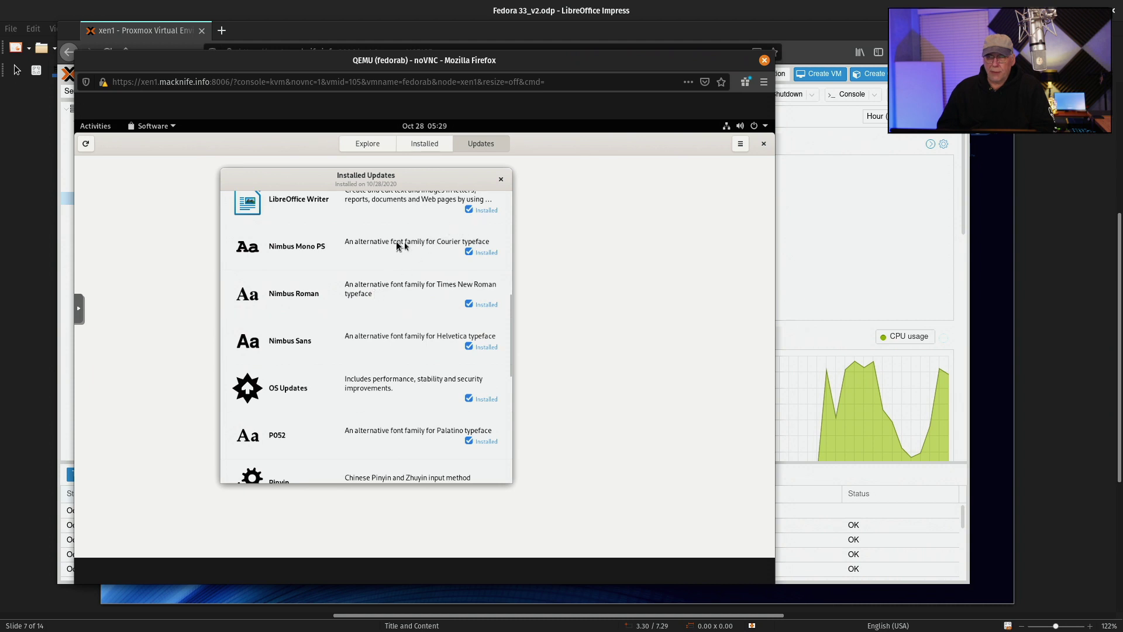
pyautogui.scroll(3, 398, 243)
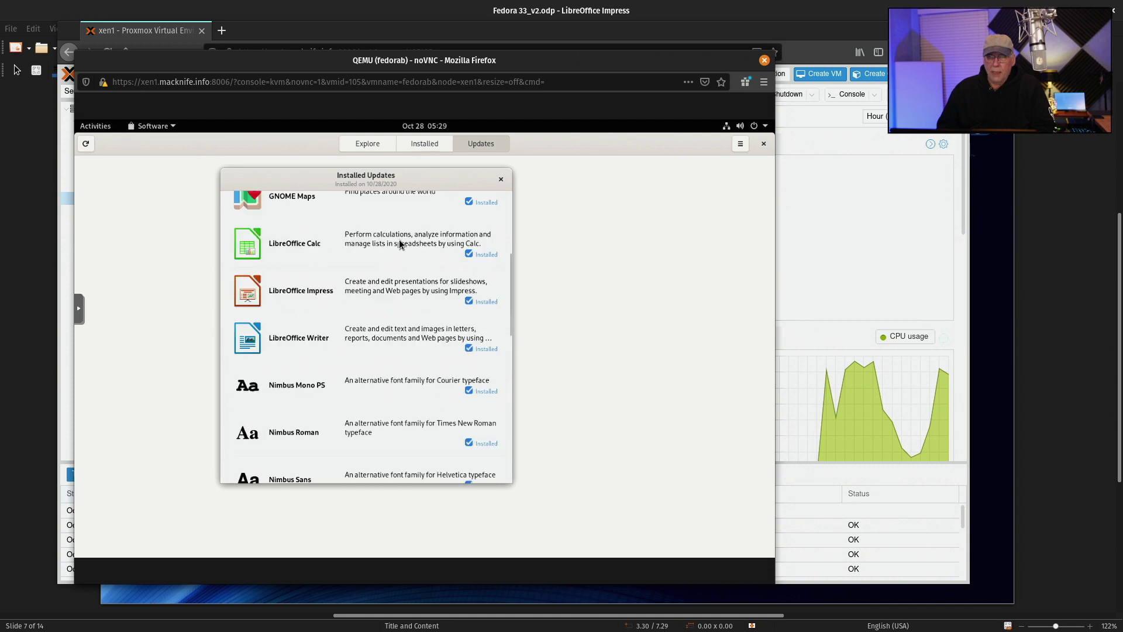
pyautogui.click(502, 180)
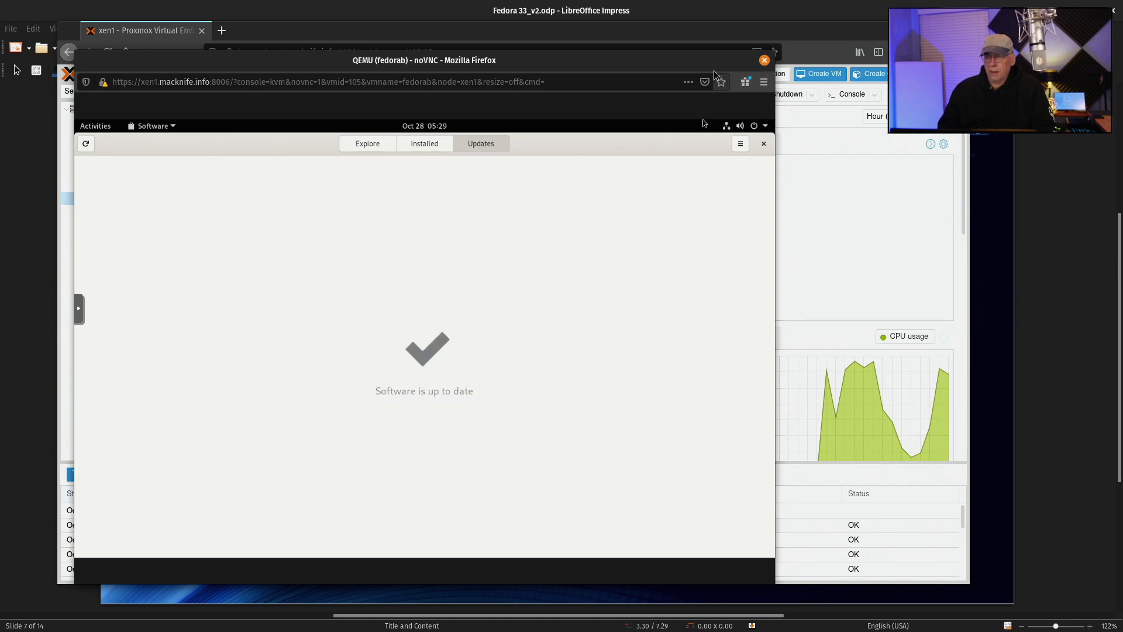
pyautogui.click(761, 146)
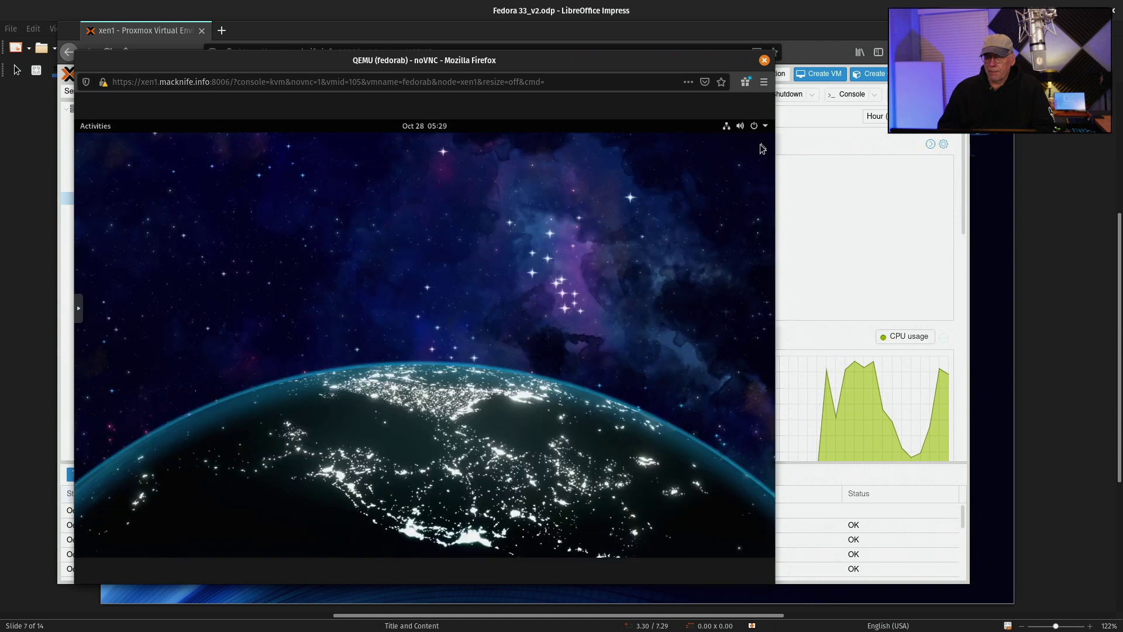
# Open the Clocks application from the application overview and close it again.
pyautogui.click(95, 126)
pyautogui.click(98, 488)
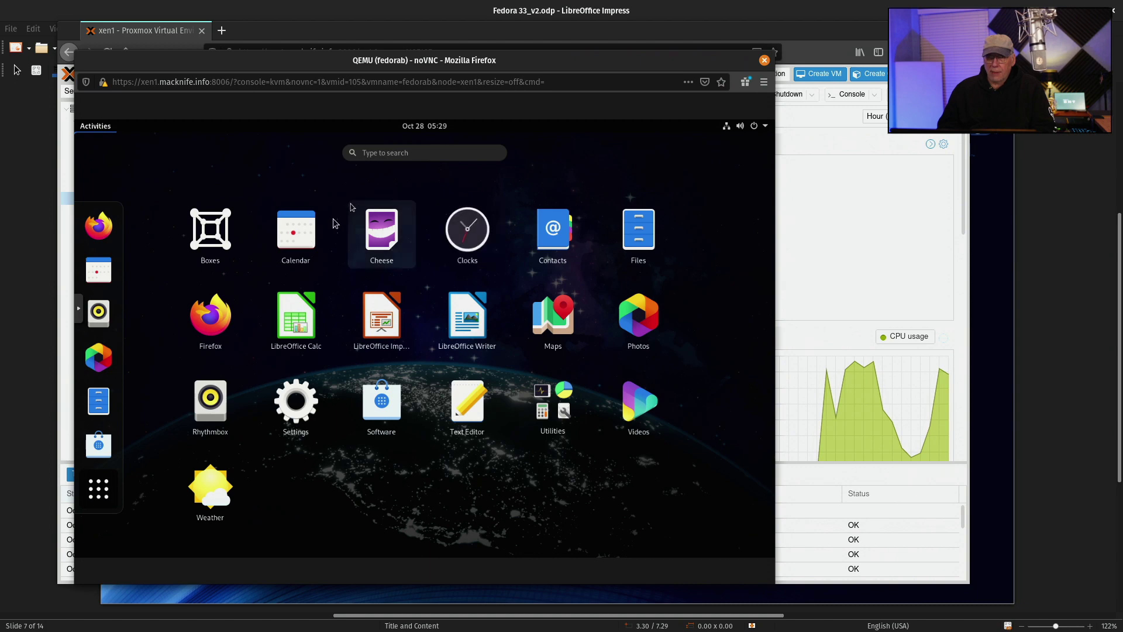
pyautogui.click(459, 241)
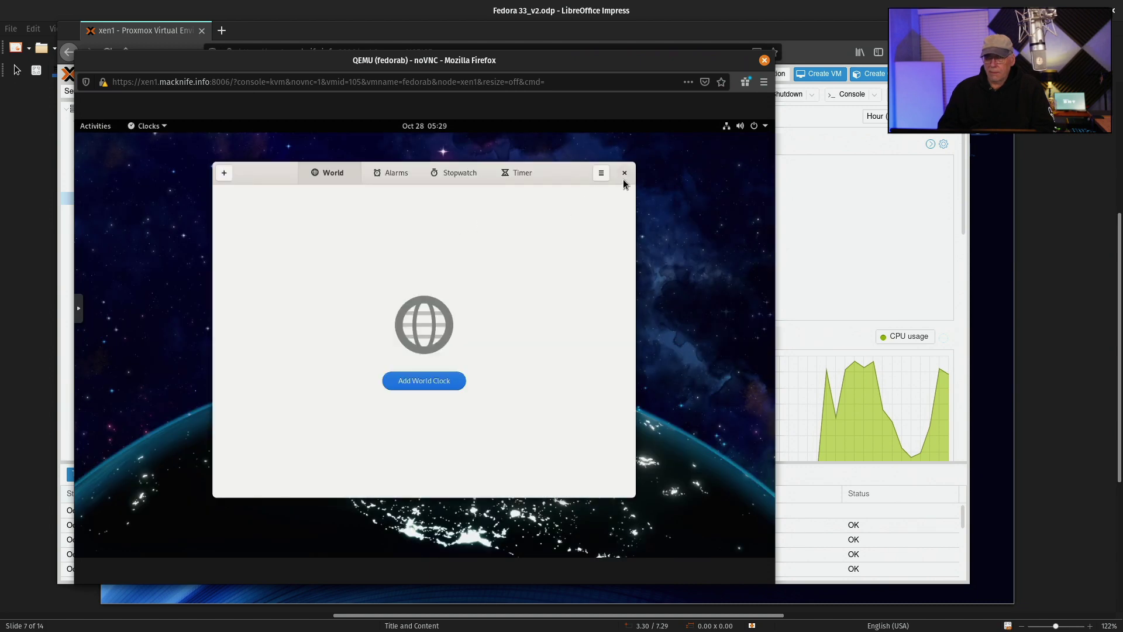
pyautogui.click(624, 175)
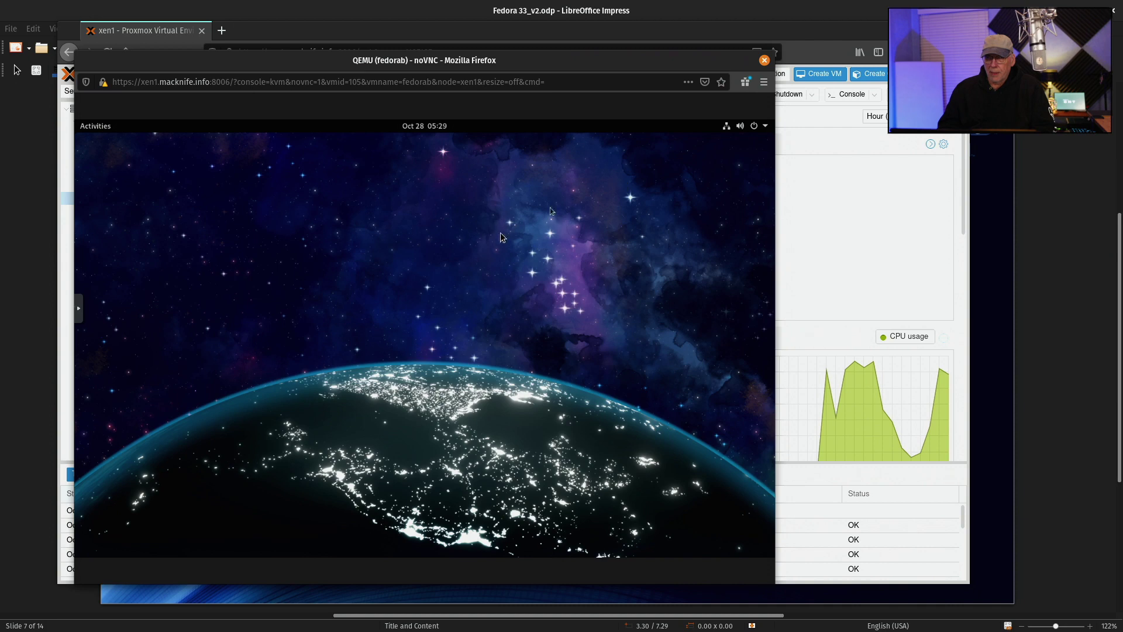
# Group Cheese and Clocks into one folder in the application overview.
pyautogui.click(95, 128)
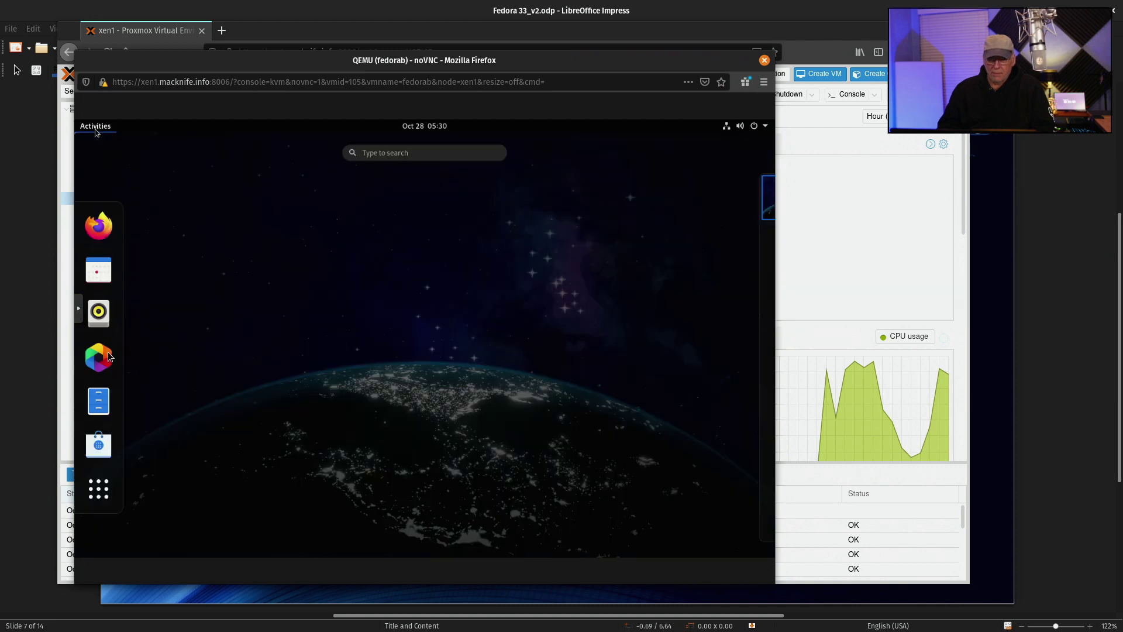
pyautogui.click(92, 498)
pyautogui.moveTo(383, 241); pyautogui.dragTo(466, 241)
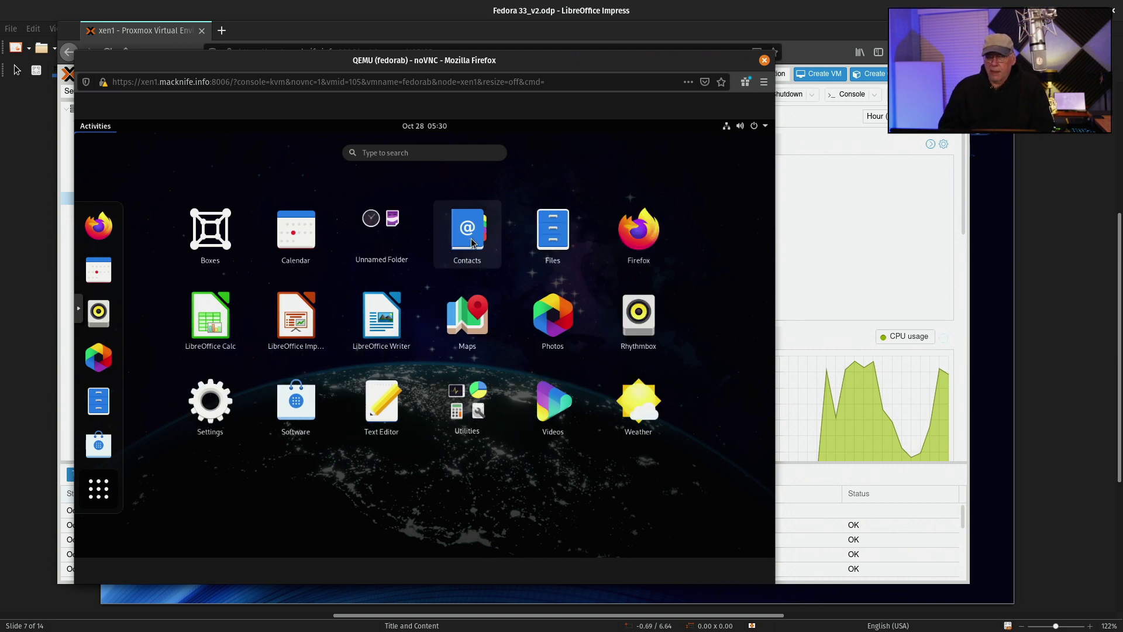
# Launch Terminal from the Utilities folder and move its window toward the middle of the desktop.
pyautogui.click(477, 412)
pyautogui.click(499, 400)
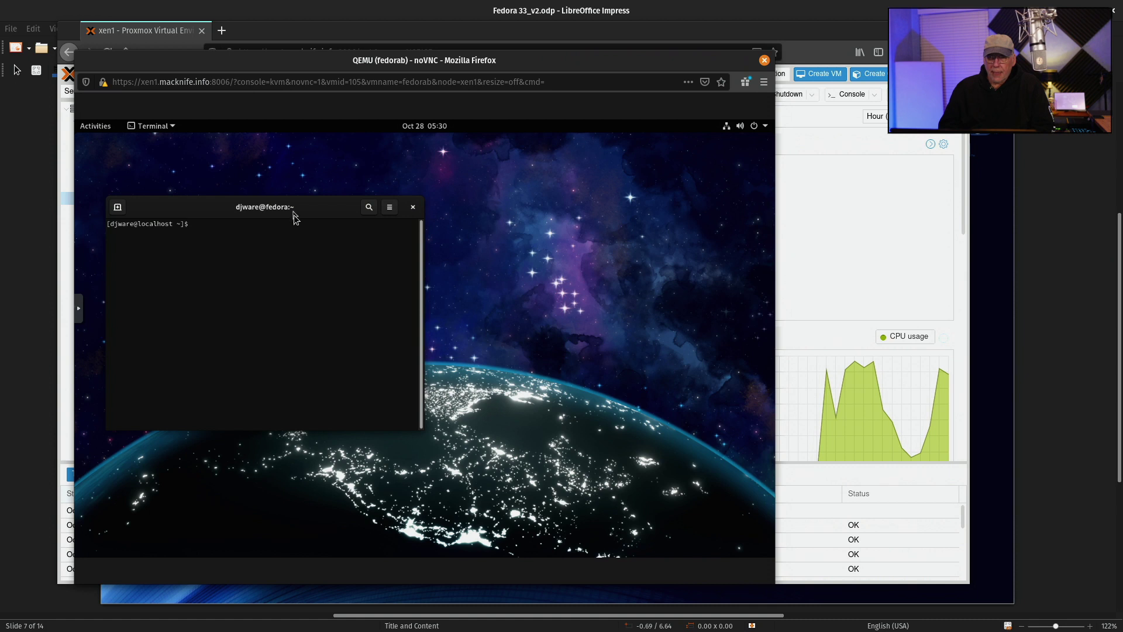
pyautogui.moveTo(299, 213); pyautogui.dragTo(426, 216)
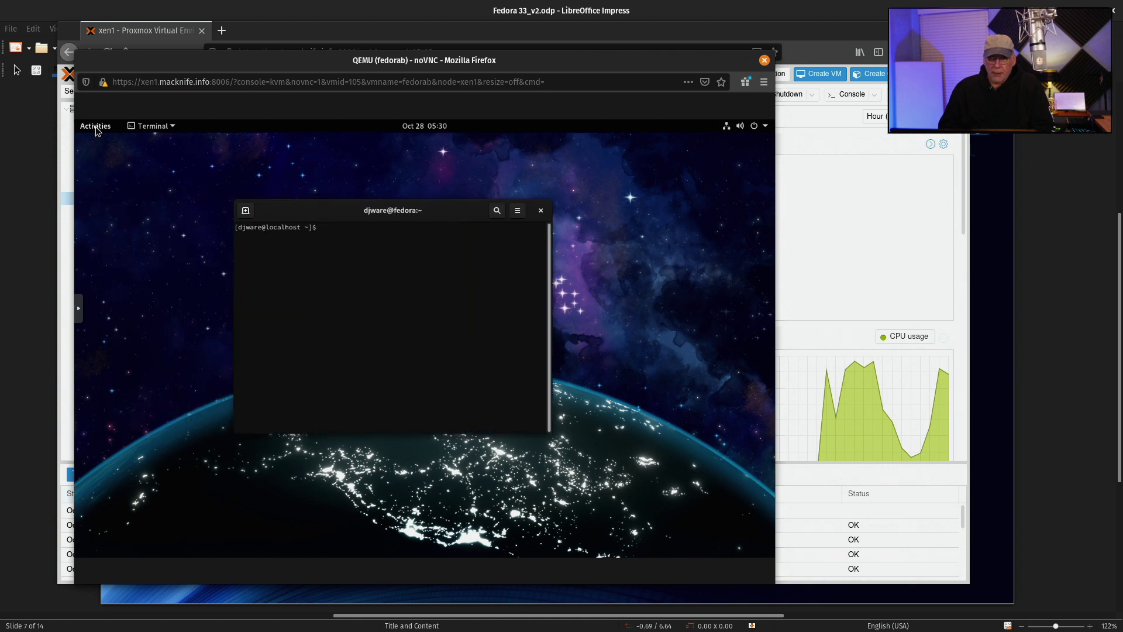
# Add Terminal to the favorites in the dash and return to its window.
pyautogui.click(94, 125)
pyautogui.rightClick(98, 465)
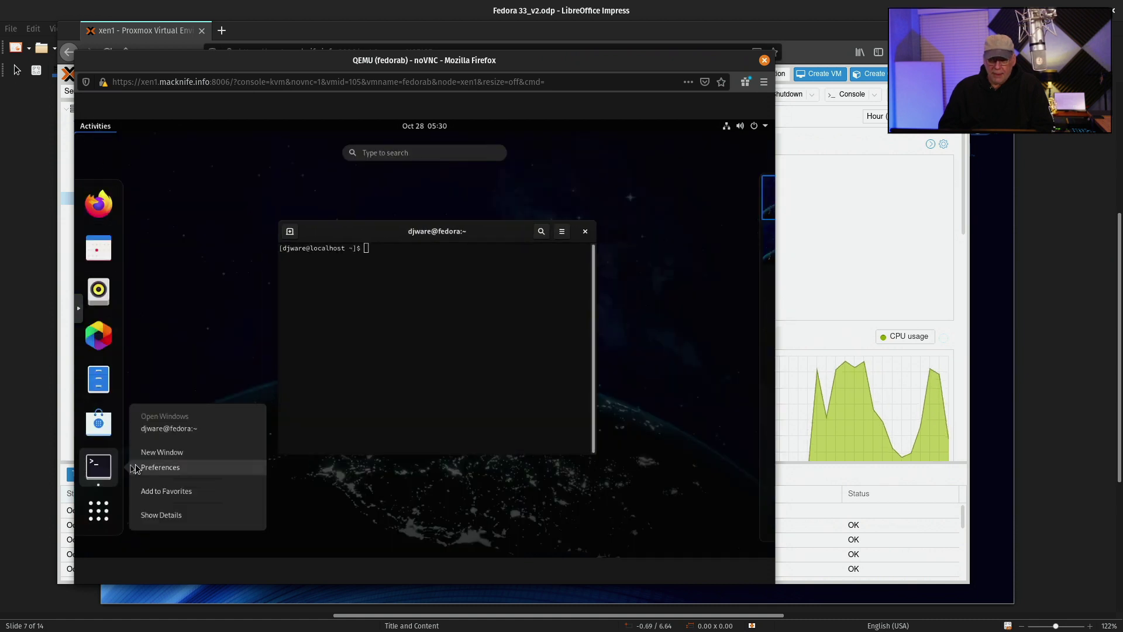
pyautogui.click(153, 491)
pyautogui.moveTo(488, 234); pyautogui.dragTo(432, 214)
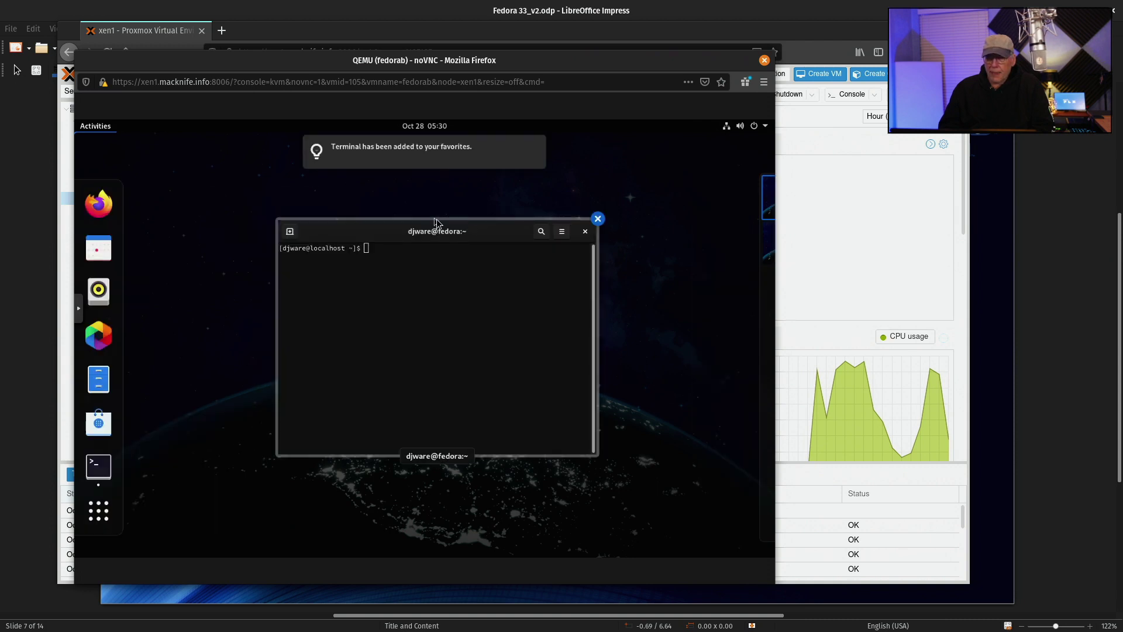
pyautogui.click(558, 235)
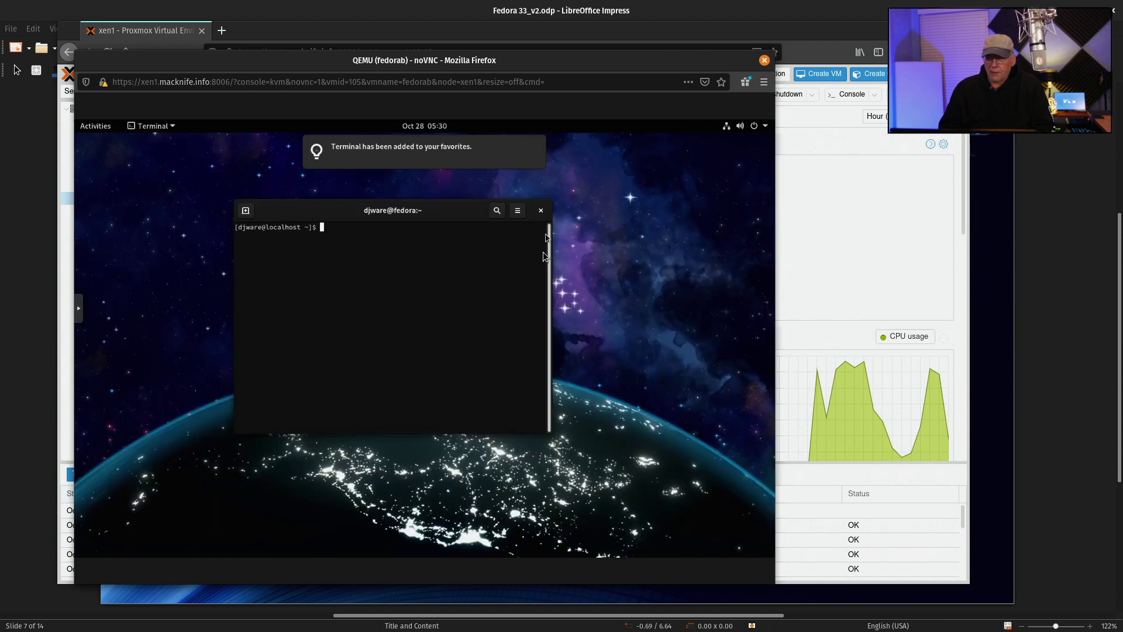
# Enable a custom font for the Unnamed terminal profile and set it to Monospace at size 14.
pyautogui.click(518, 210)
pyautogui.click(481, 332)
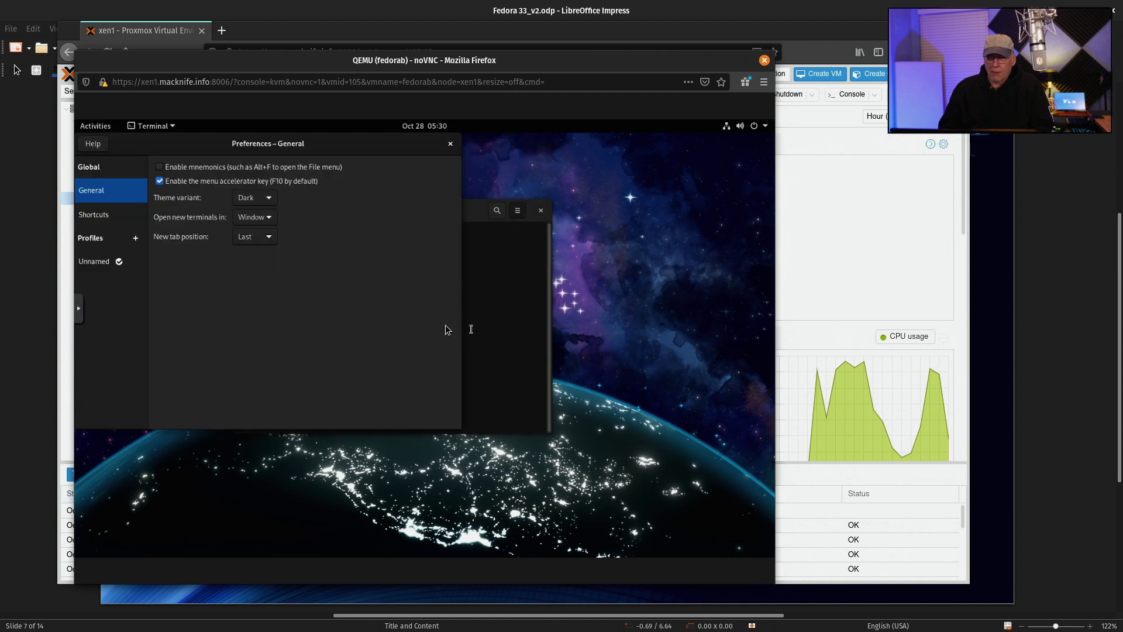
pyautogui.click(102, 263)
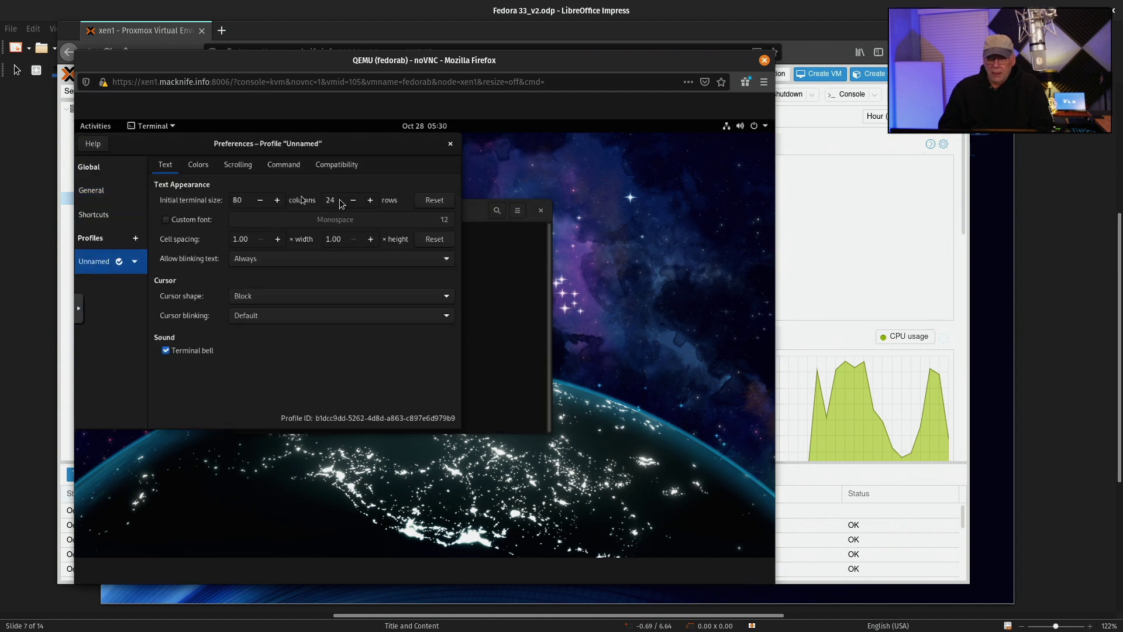
pyautogui.click(192, 219)
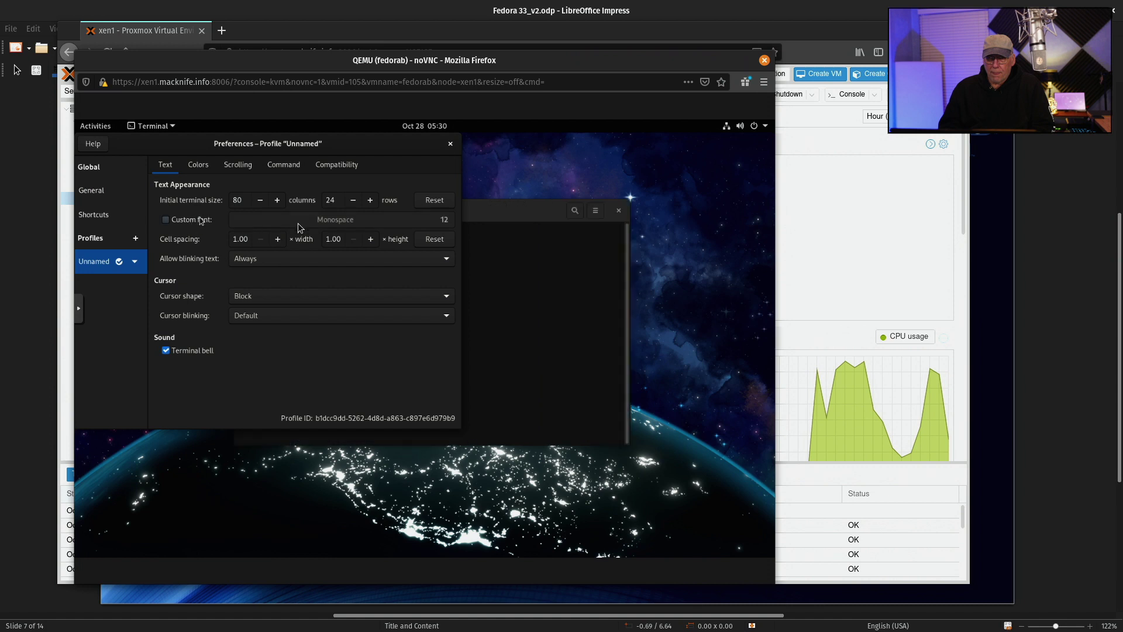
pyautogui.click(446, 220)
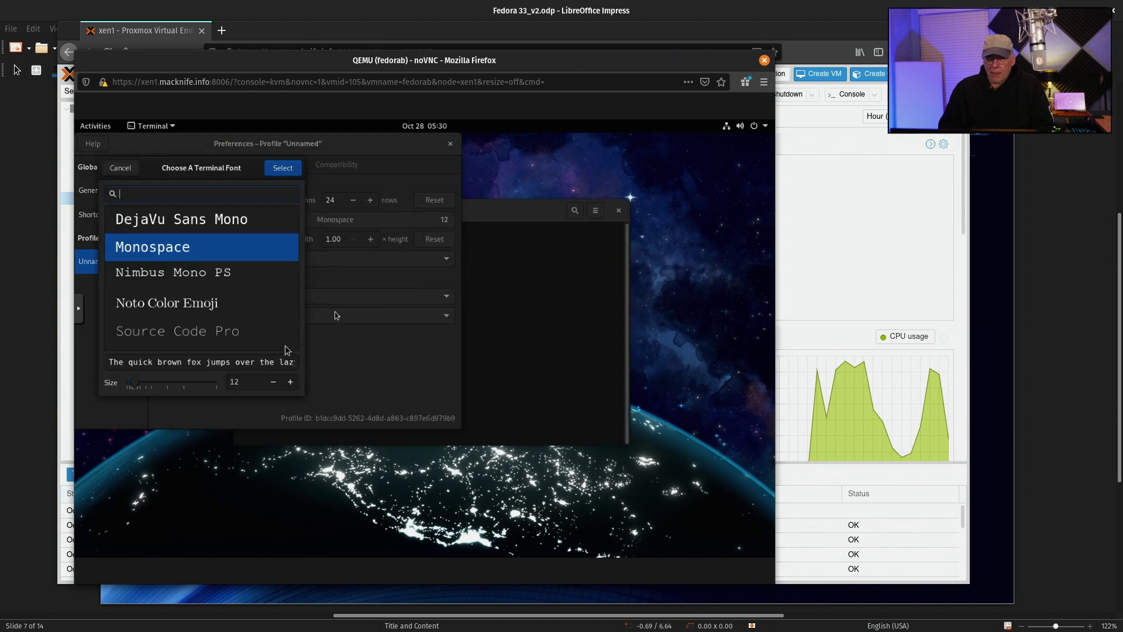
pyautogui.click(292, 383)
pyautogui.click(292, 383)
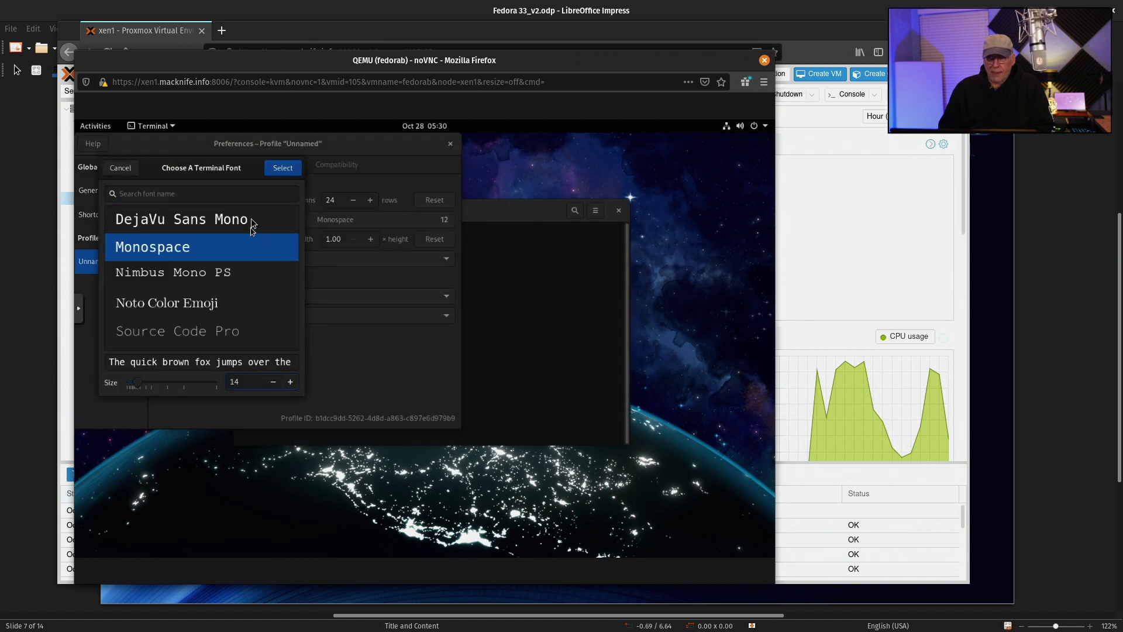
pyautogui.click(287, 167)
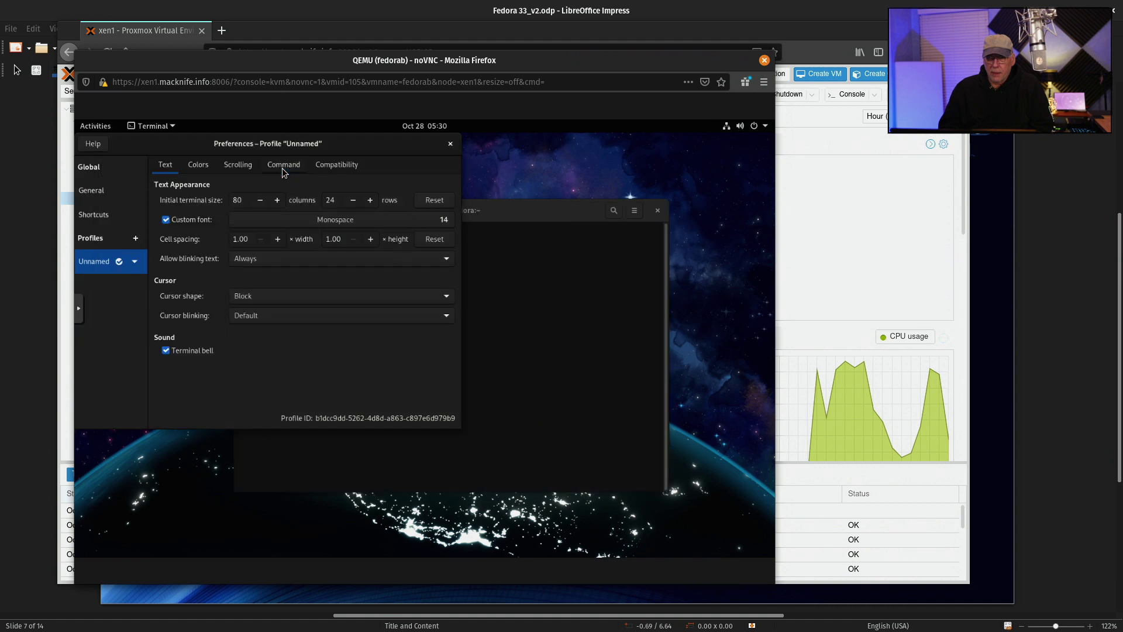
# Turn off system theme colors for the Unnamed terminal profile, apply the GNOME dark built-in scheme, and close the preferences.
pyautogui.click(198, 168)
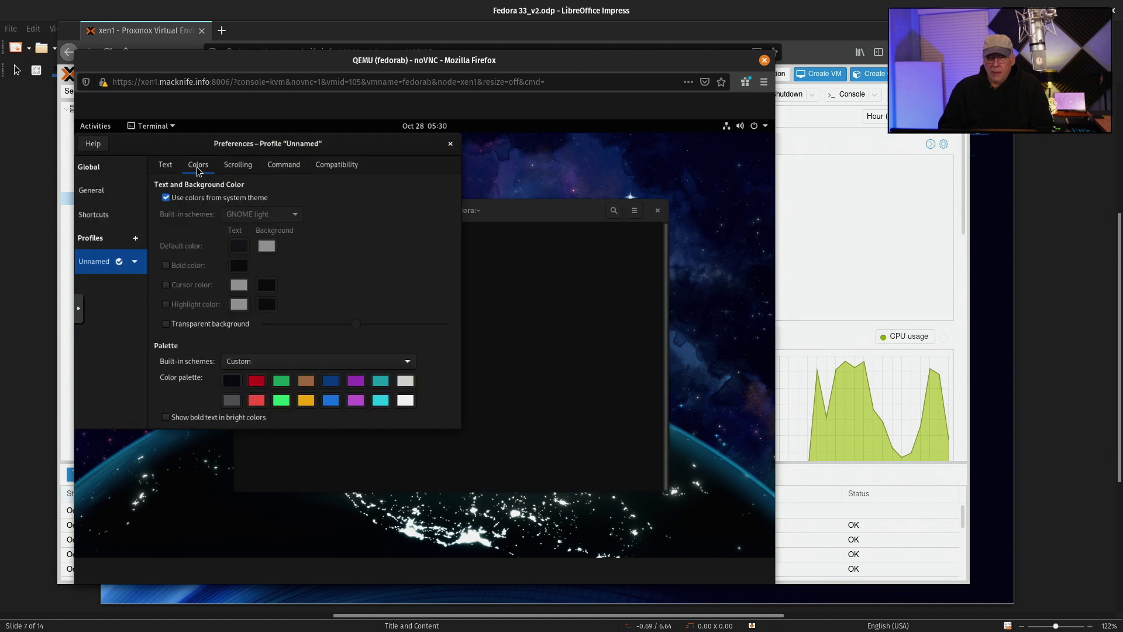
pyautogui.click(190, 198)
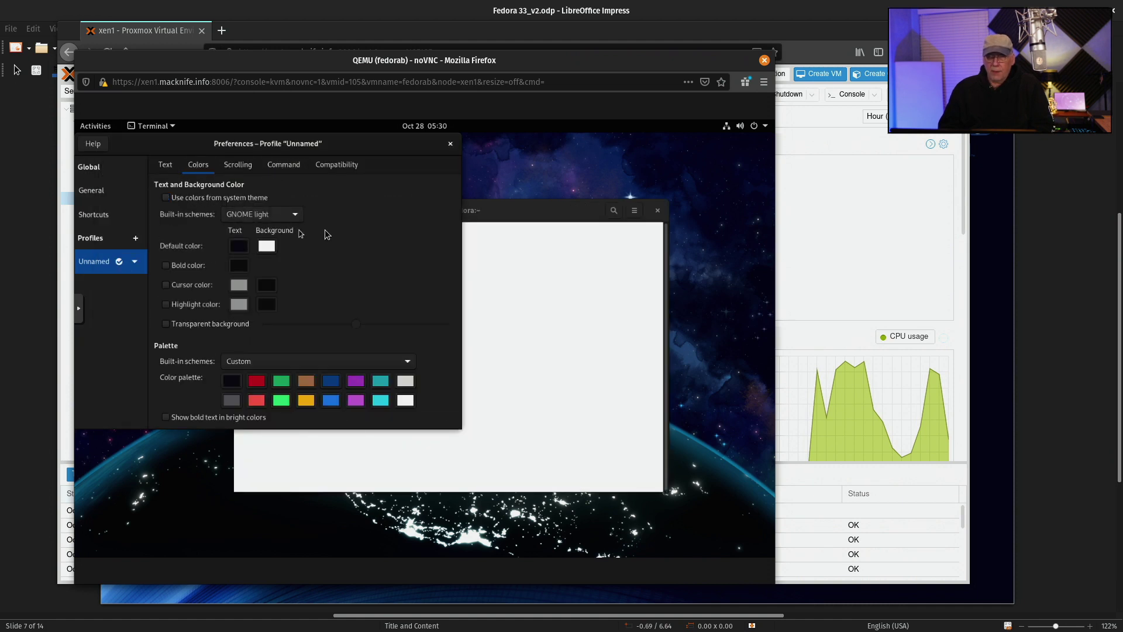
pyautogui.click(524, 217)
pyautogui.moveTo(525, 215); pyautogui.dragTo(587, 271)
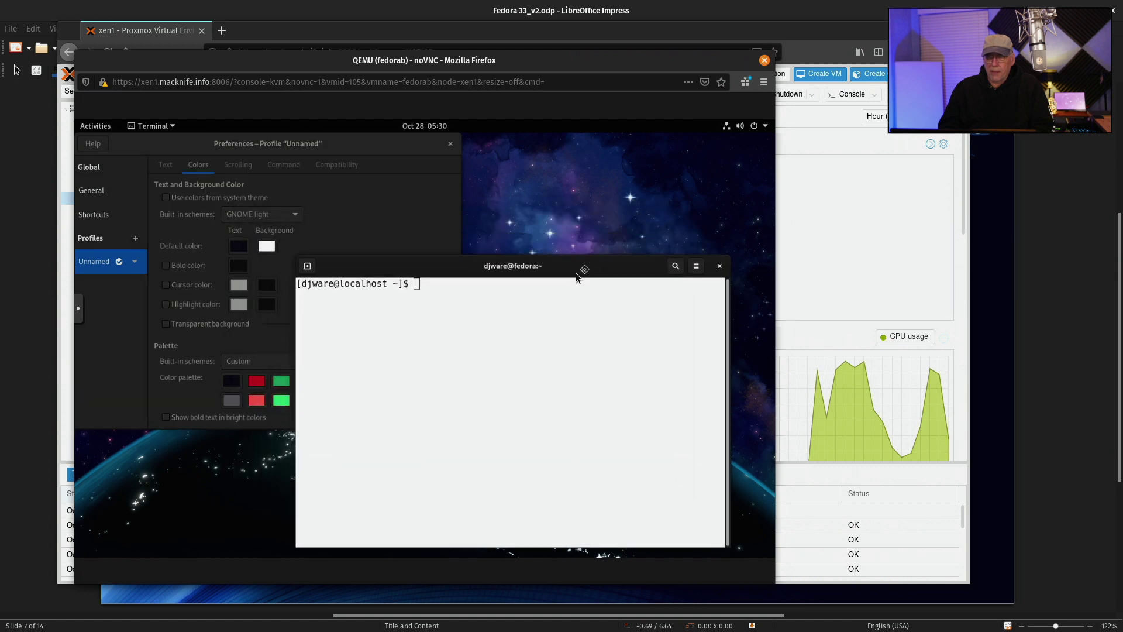
pyautogui.click(323, 229)
pyautogui.click(273, 218)
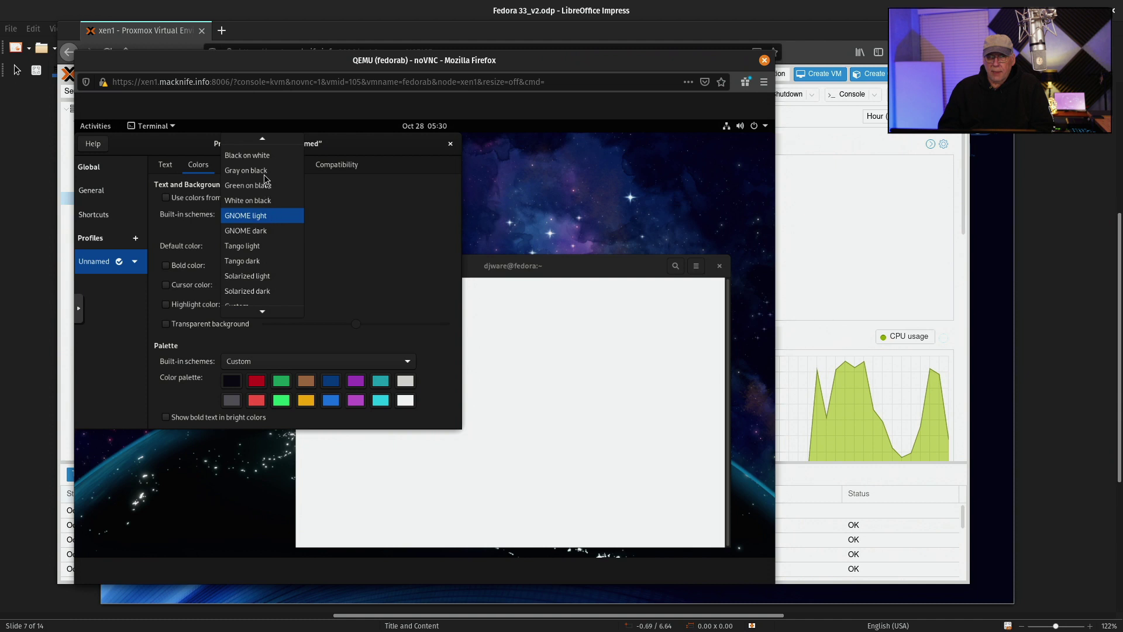
pyautogui.click(253, 227)
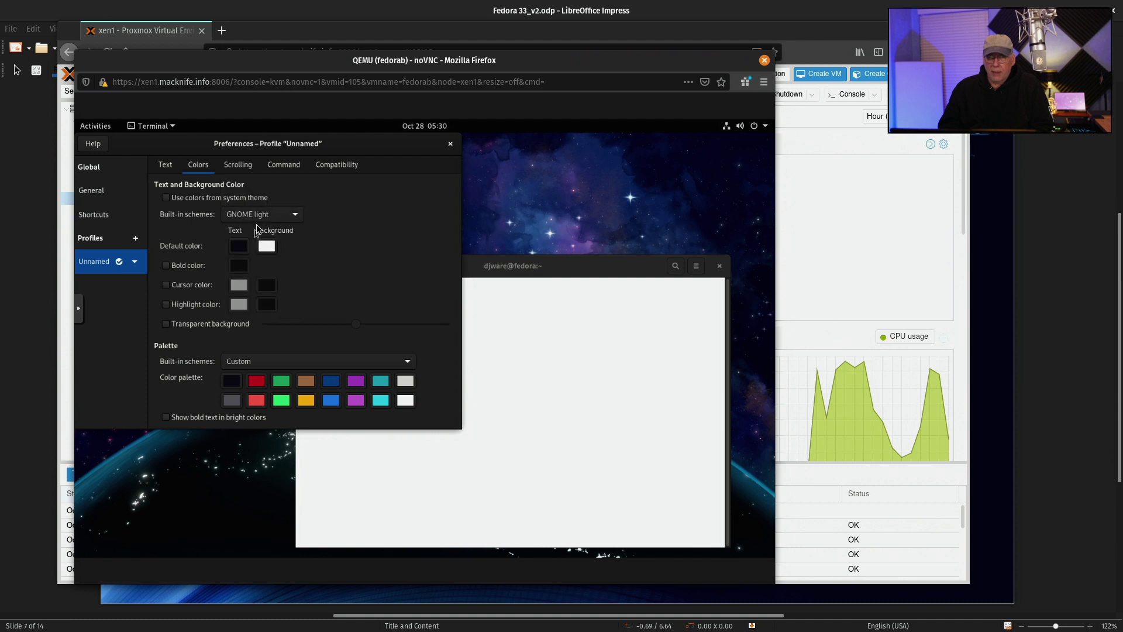
pyautogui.click(270, 217)
pyautogui.click(270, 231)
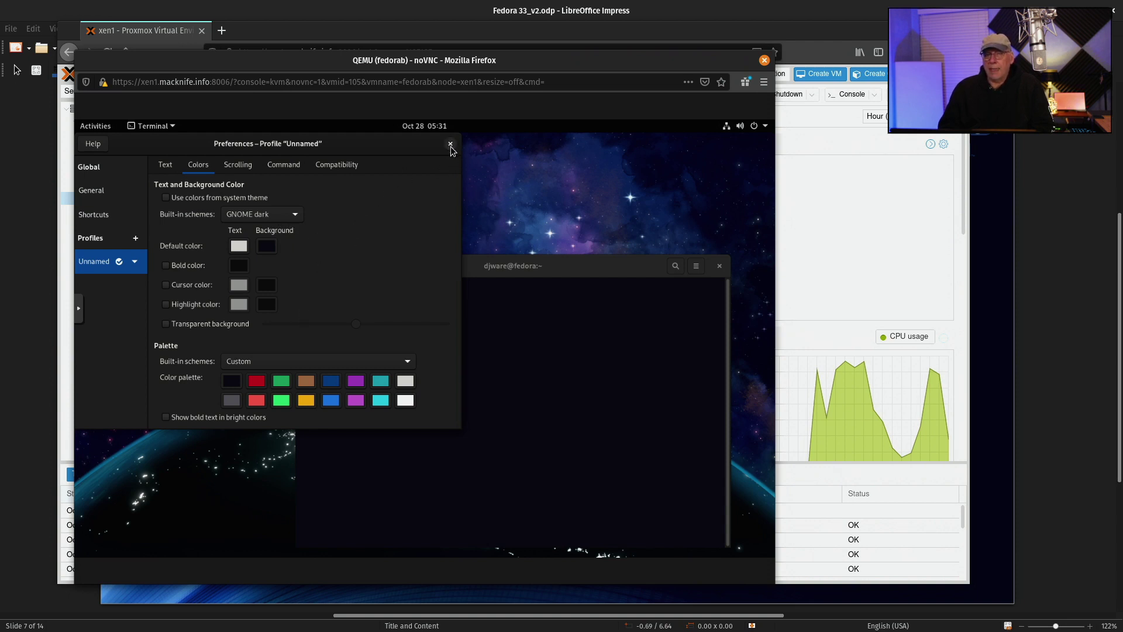
pyautogui.click(450, 145)
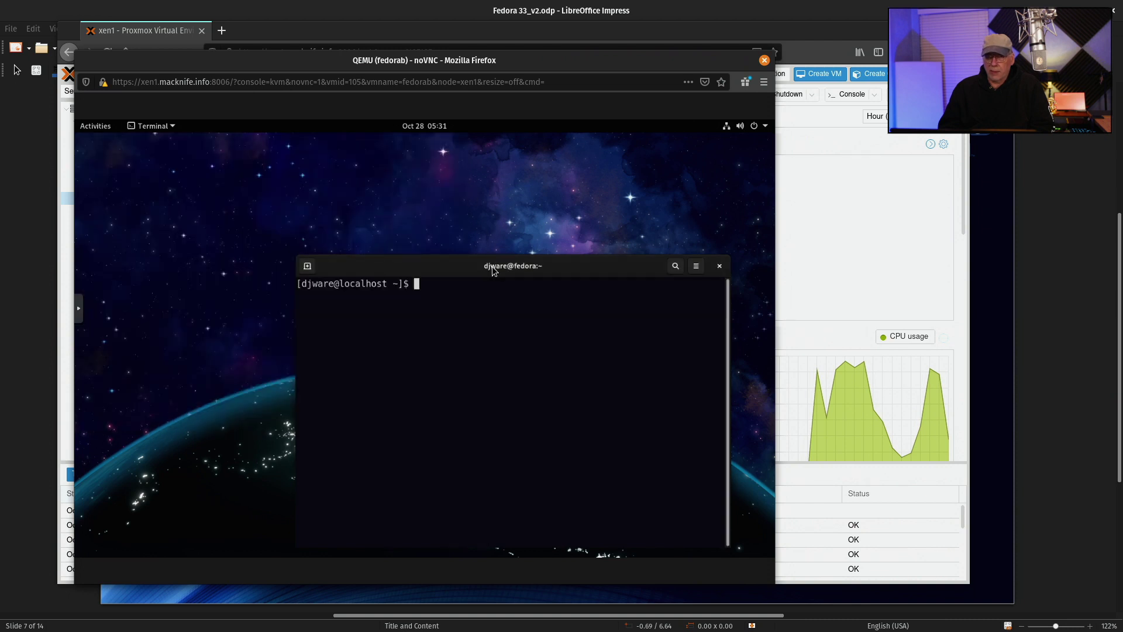
# Move the terminal window toward the middle of the desktop and list the home directory with ls.
pyautogui.moveTo(490, 265); pyautogui.dragTo(401, 194)
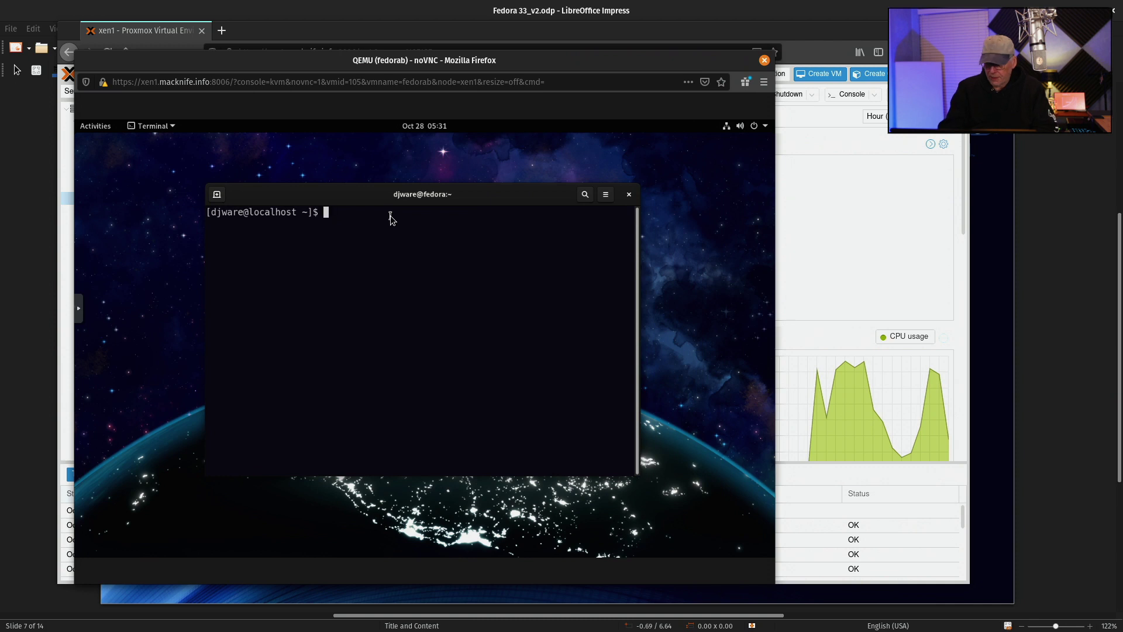
pyautogui.write('l')
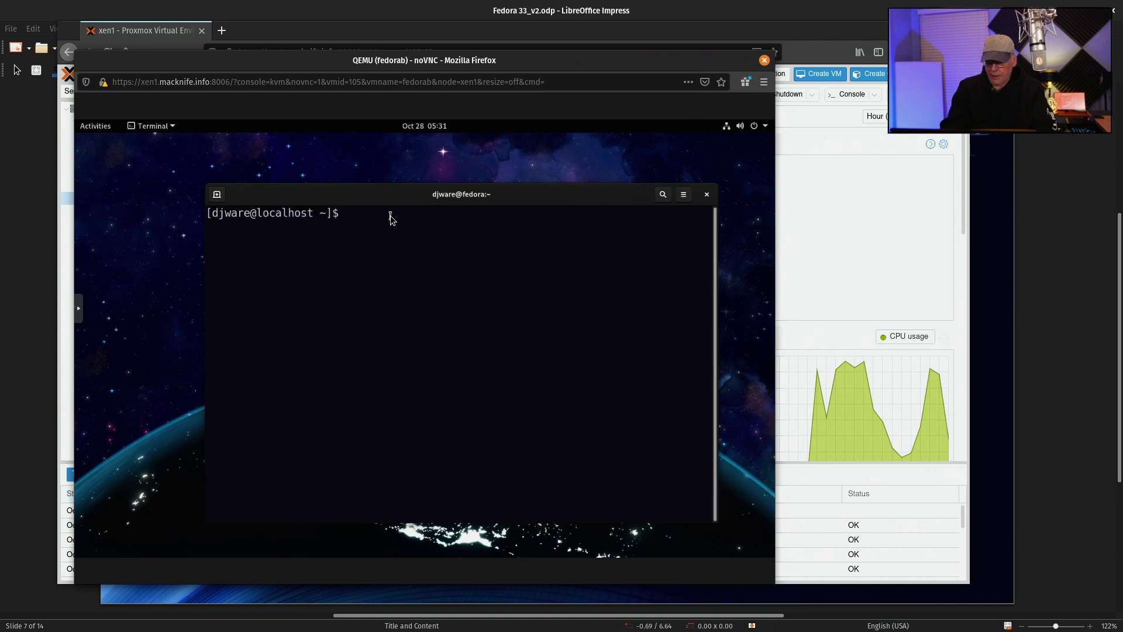
pyautogui.write('s')
pyautogui.press('Return')
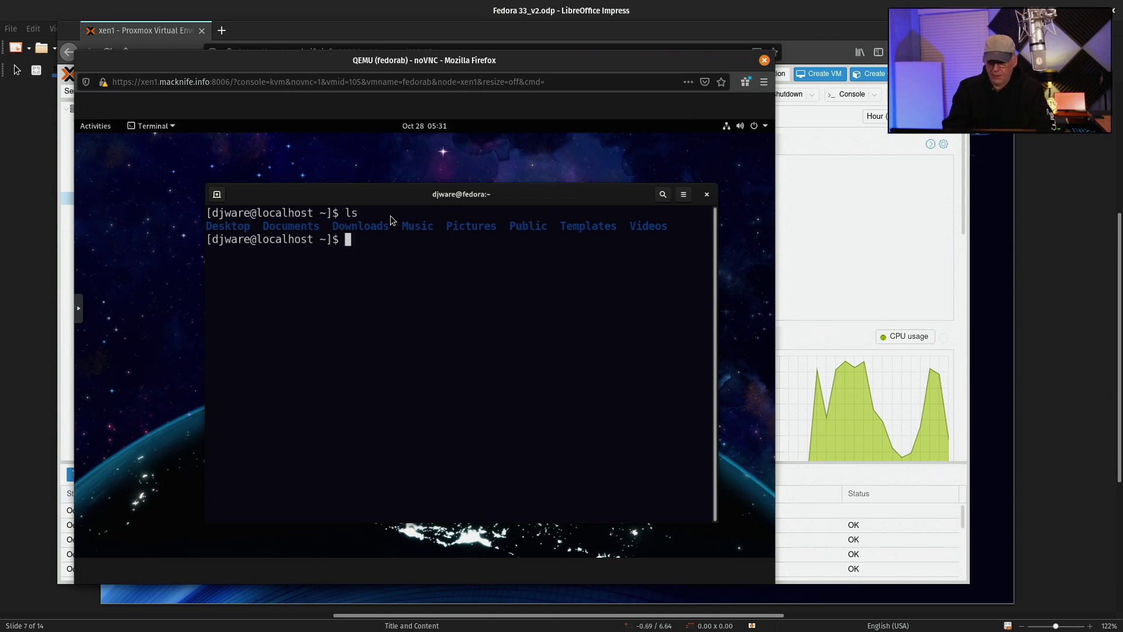
# Install htop, neofetch, glances and git with sudo dnf install, entering the account's sudo password and accepting the transaction.
pyautogui.write('sudo dnf')
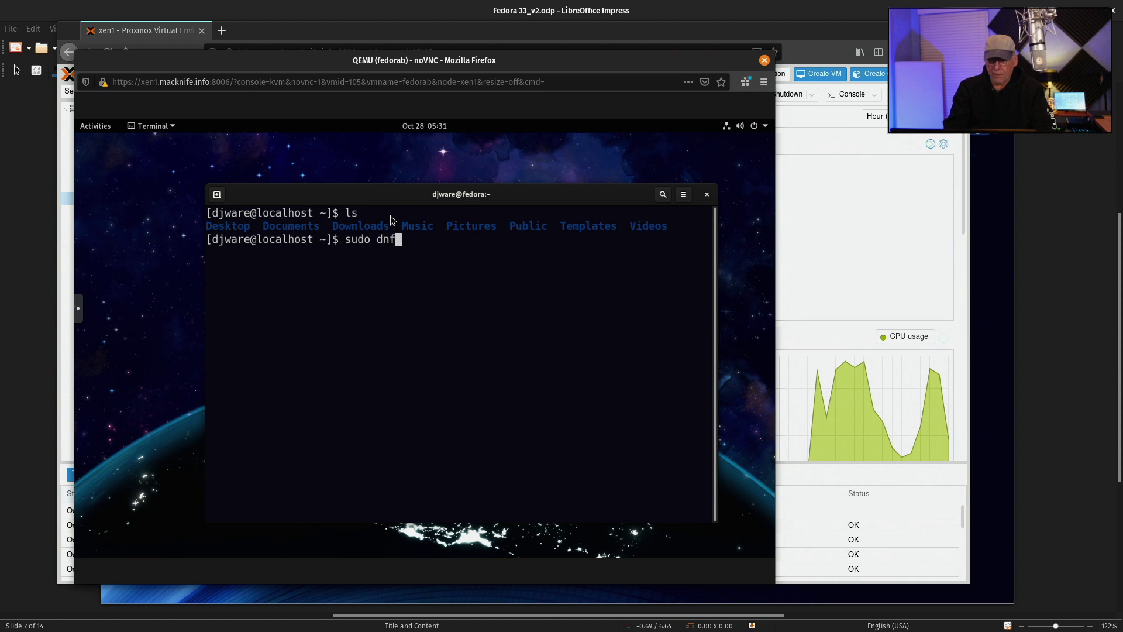
pyautogui.write(' inst')
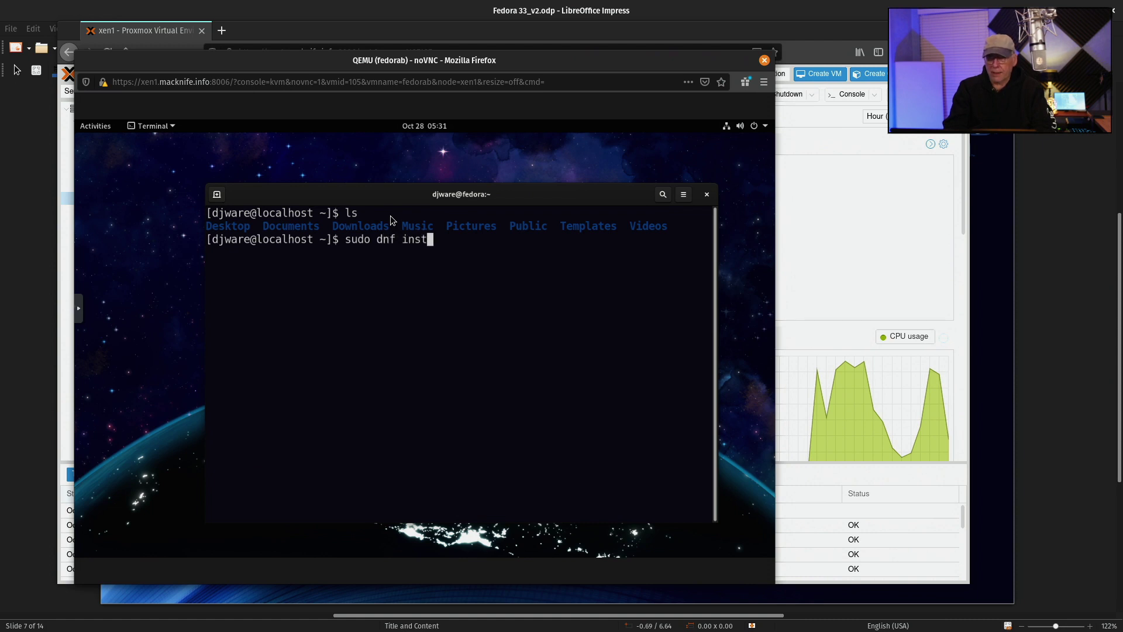
pyautogui.write('all htop ')
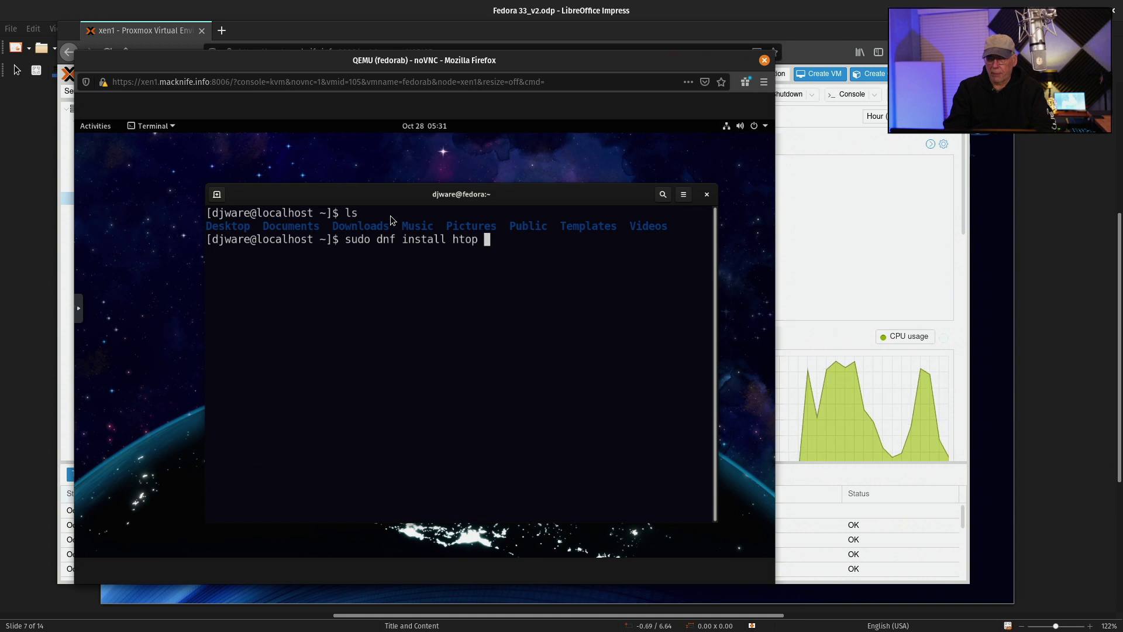
pyautogui.write('neofetch glances git')
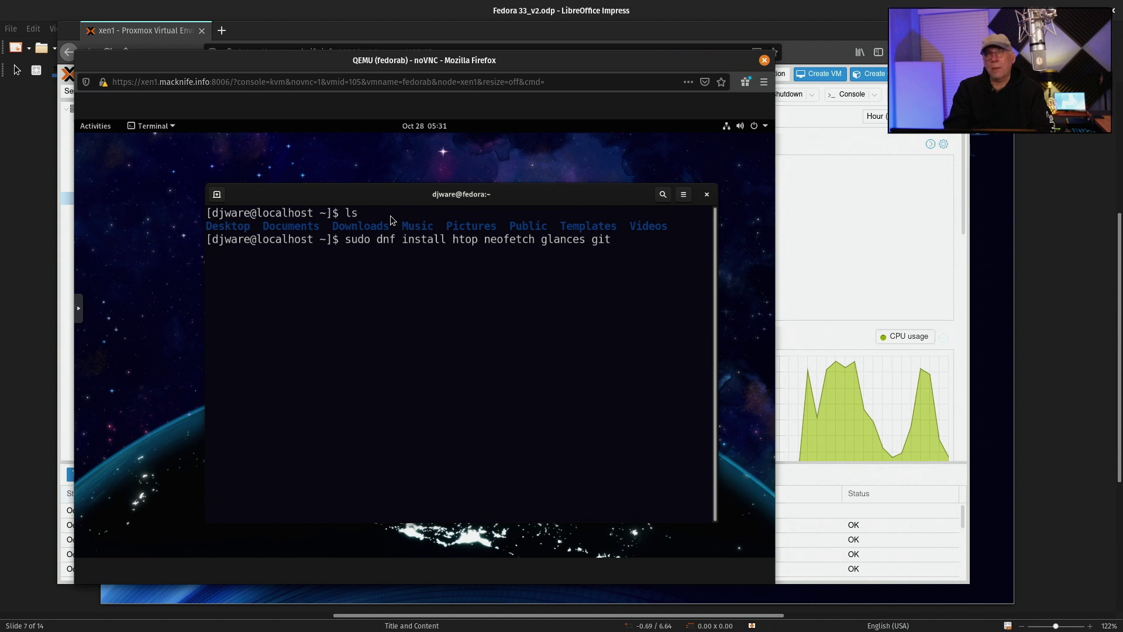
pyautogui.press('Return')
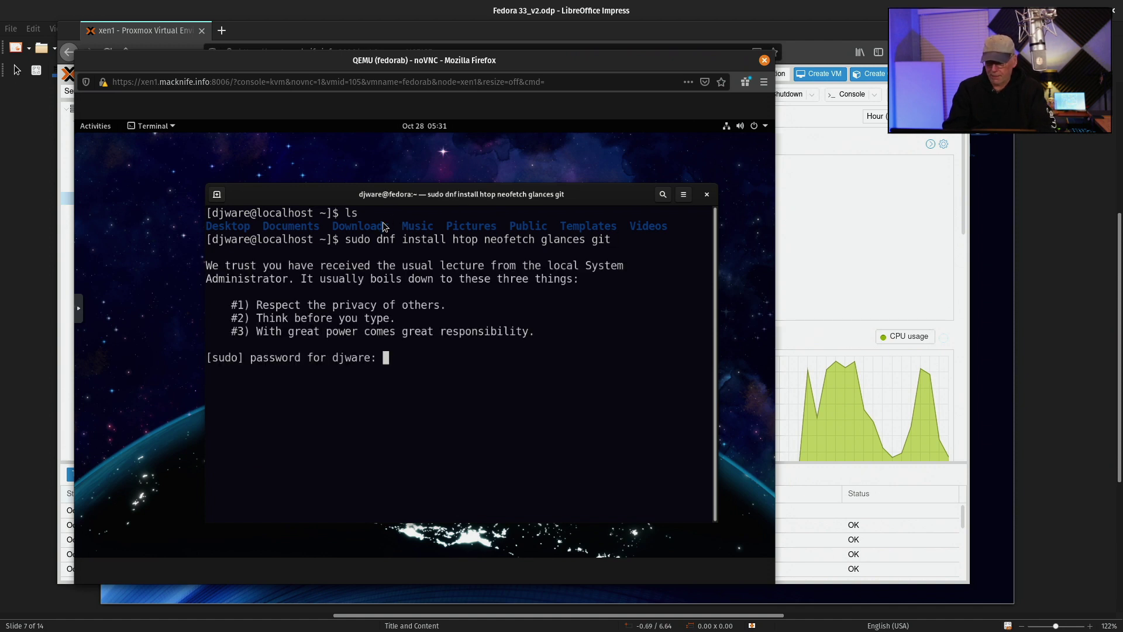
pyautogui.press('Return')
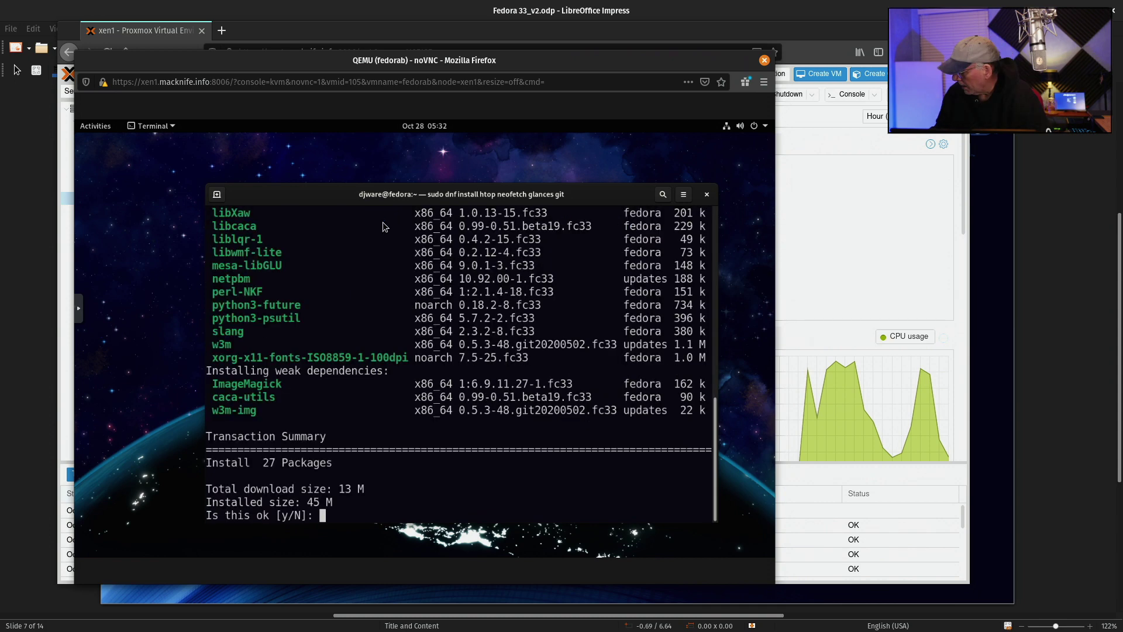
pyautogui.write('y')
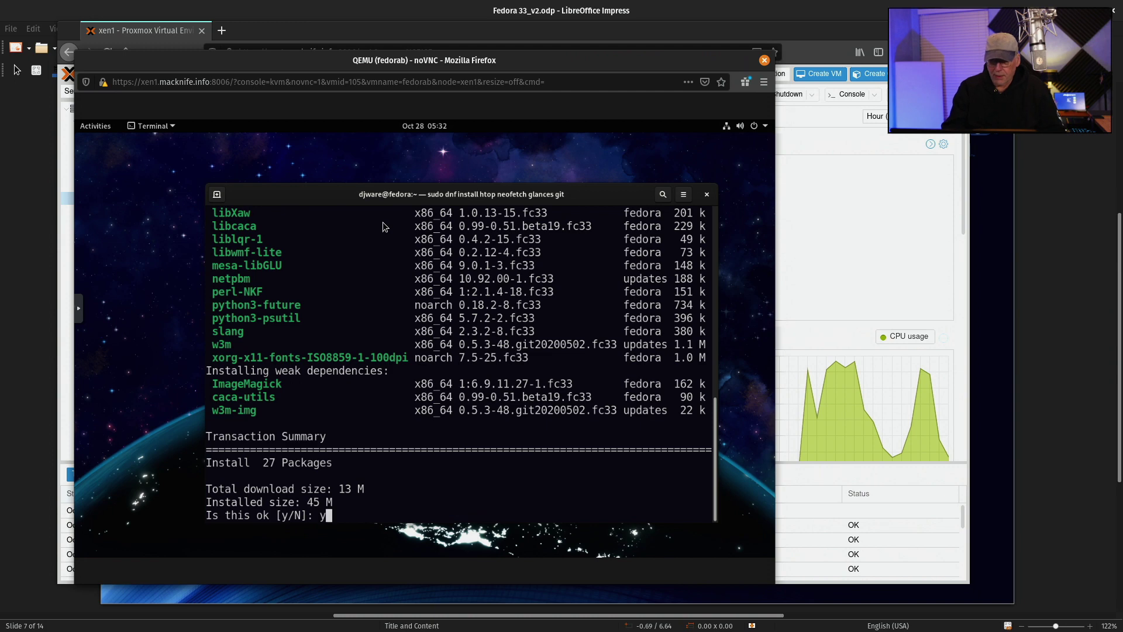
pyautogui.press('Return')
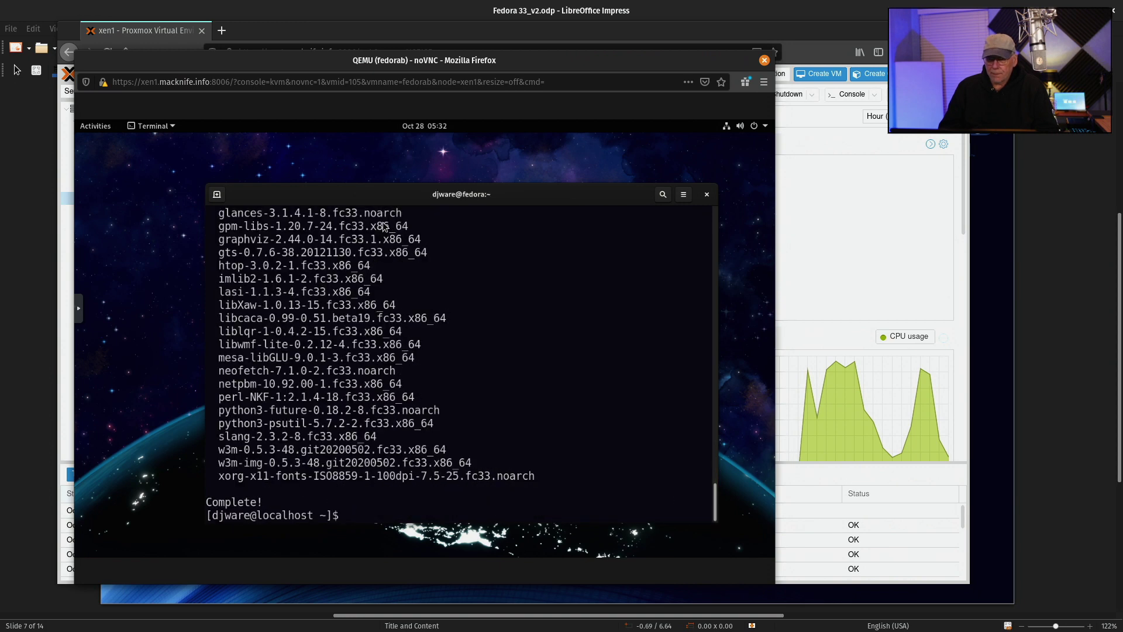
# Examine CPU and memory load in htop, exit it, and show memory usage with free mem.
pyautogui.write('htop')
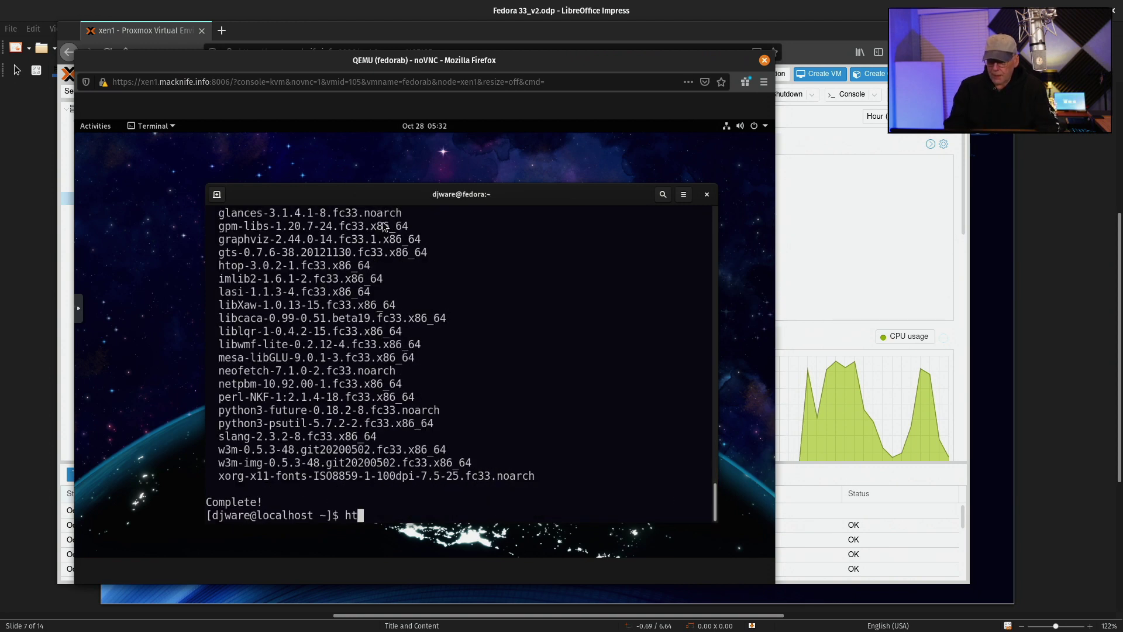
pyautogui.press('Return')
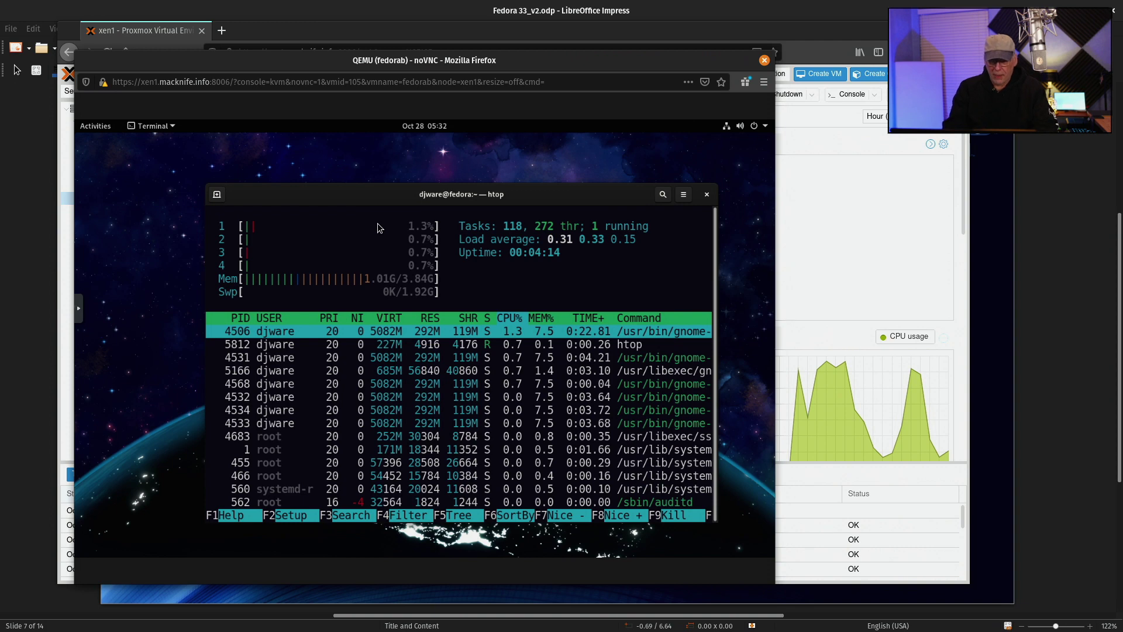
pyautogui.press('q')
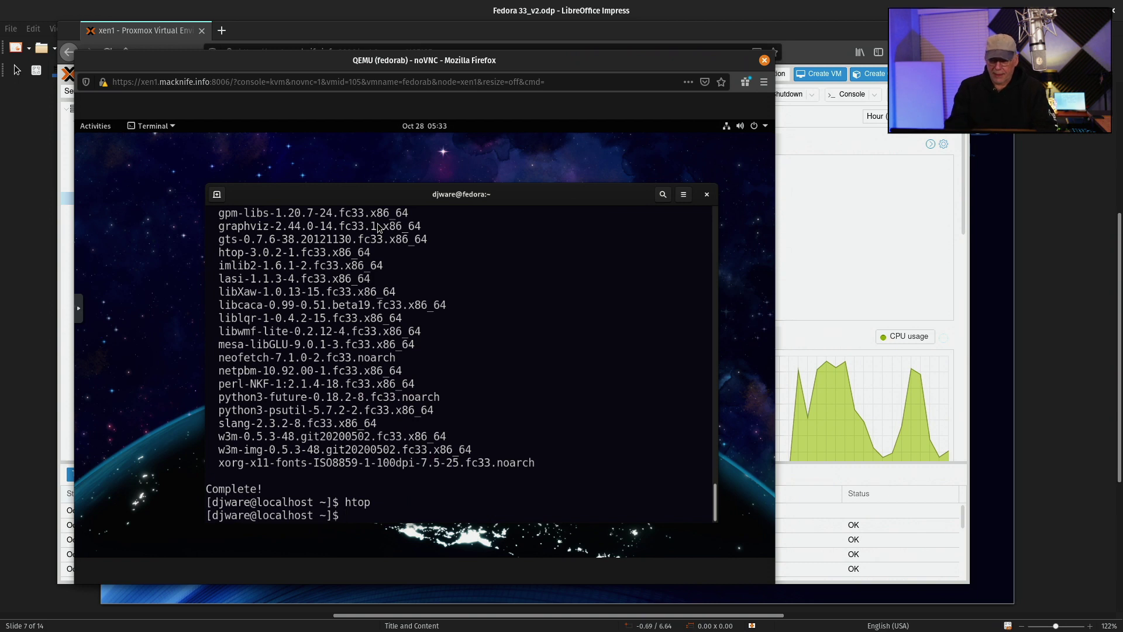
pyautogui.write('free mem')
pyautogui.press('Return')
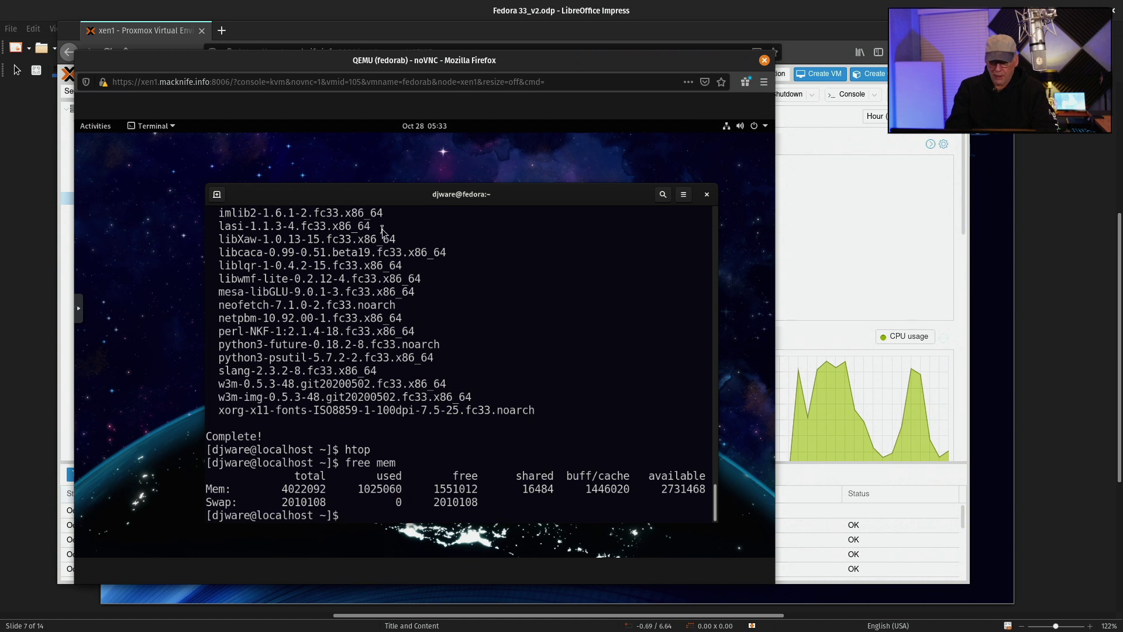
# Display the system summary with neofetch and the kernel details with uname -a.
pyautogui.write('neofetch')
pyautogui.press('Return')
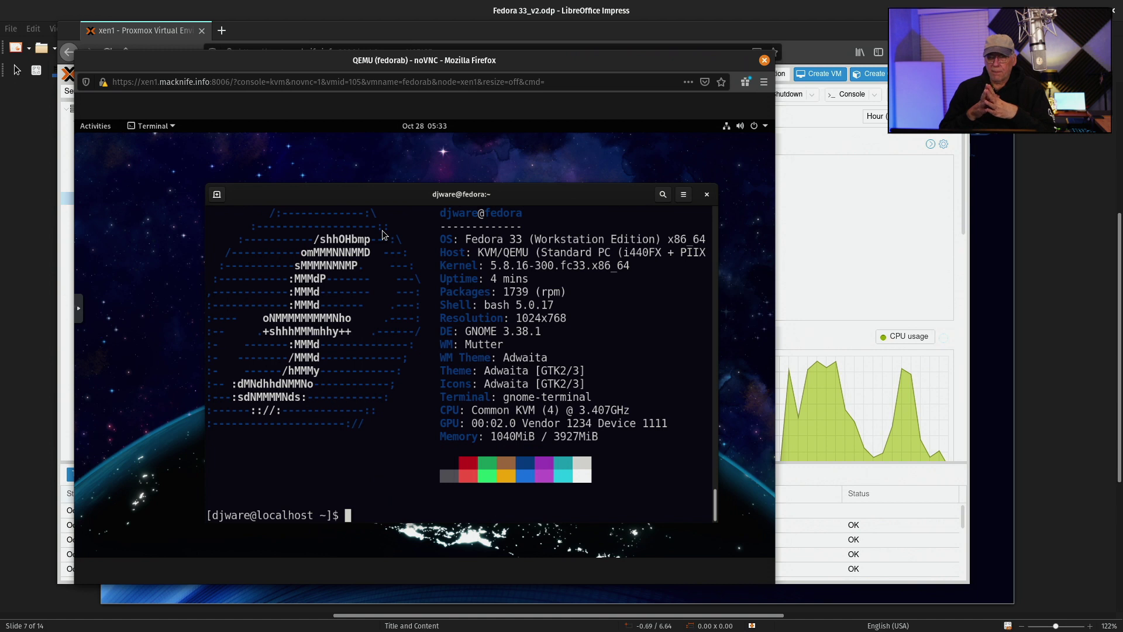
pyautogui.write('uname -a')
pyautogui.press('Return')
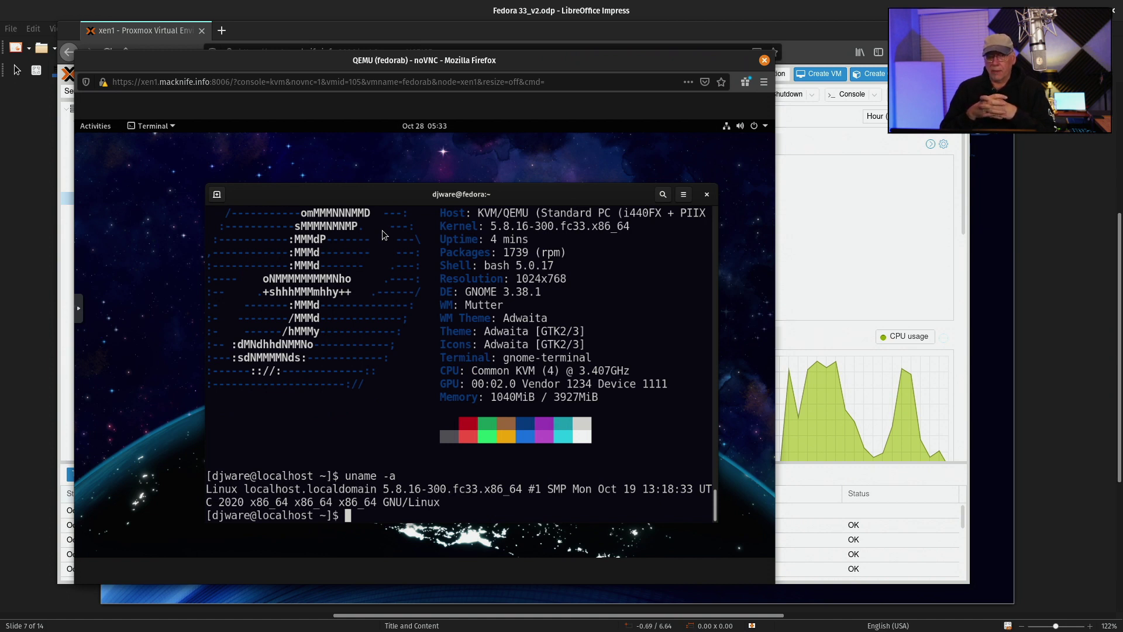
# Display the distribution release information with more /etc/os-release.
pyautogui.write('mor')
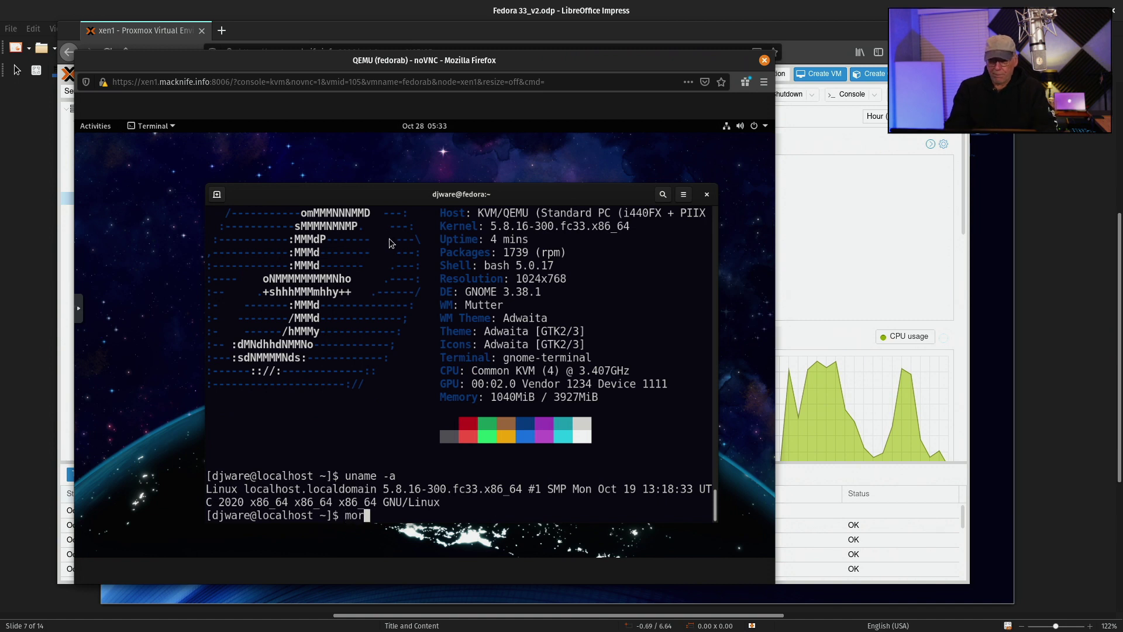
pyautogui.write('e /etc/os-release')
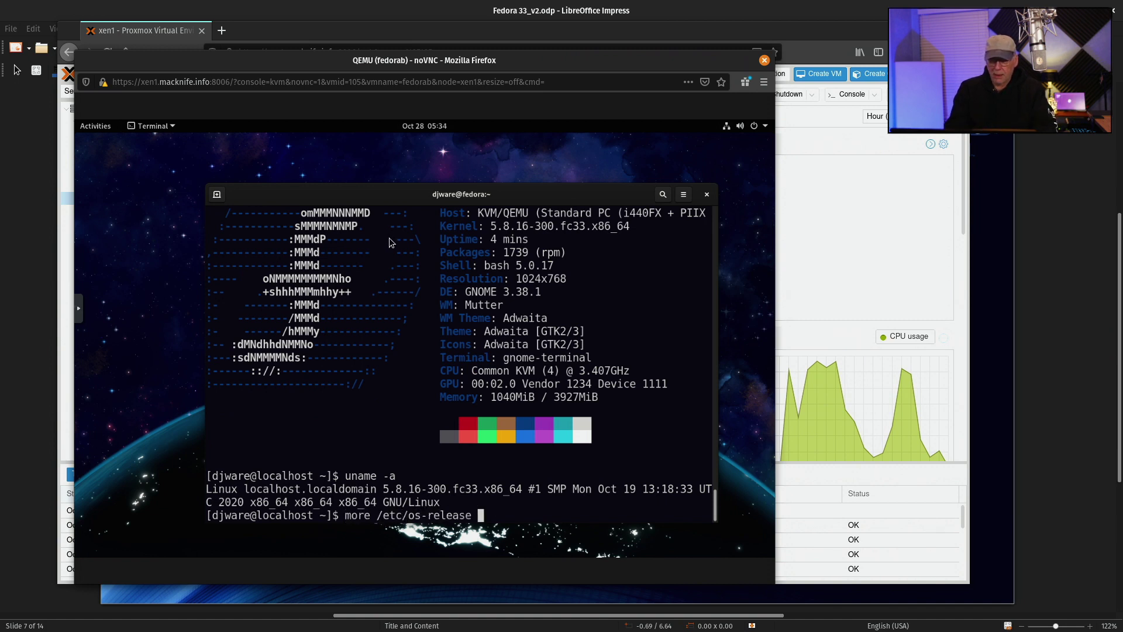
pyautogui.press('Return')
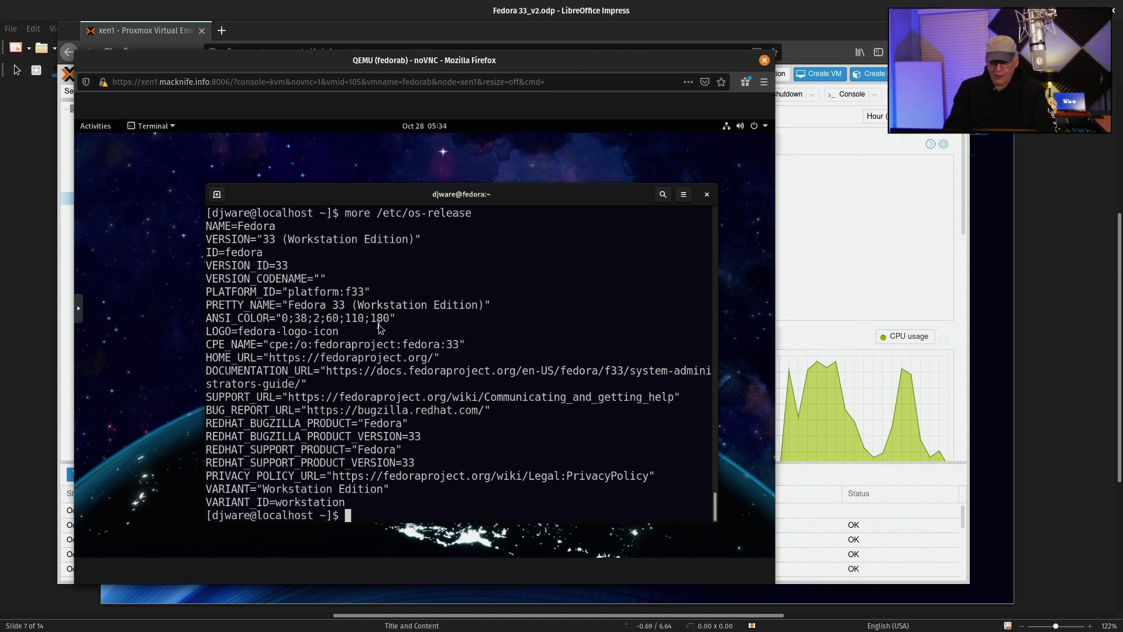
# Examine system resource usage in glances, exit it, and change to the /opt directory.
pyautogui.write('glances')
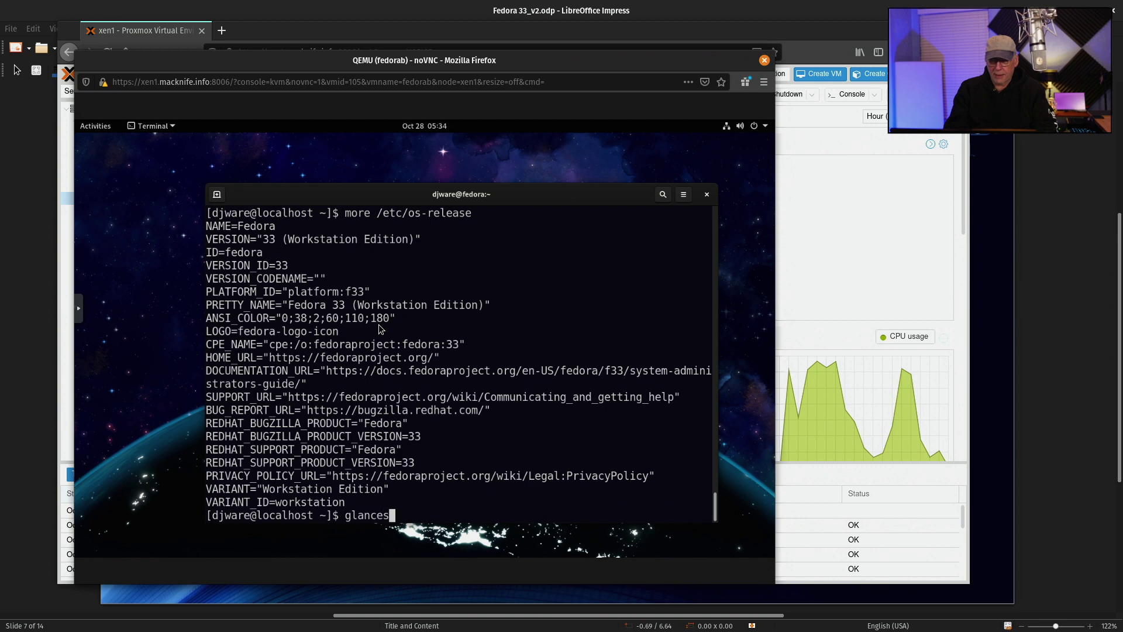
pyautogui.press('Return')
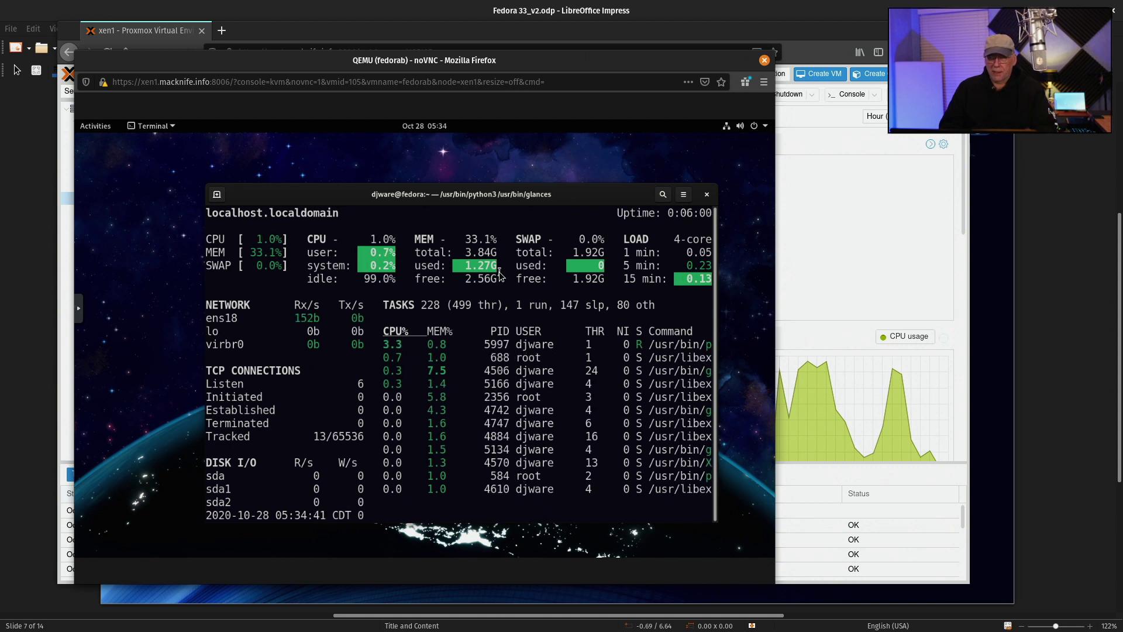
pyautogui.write('qcd')
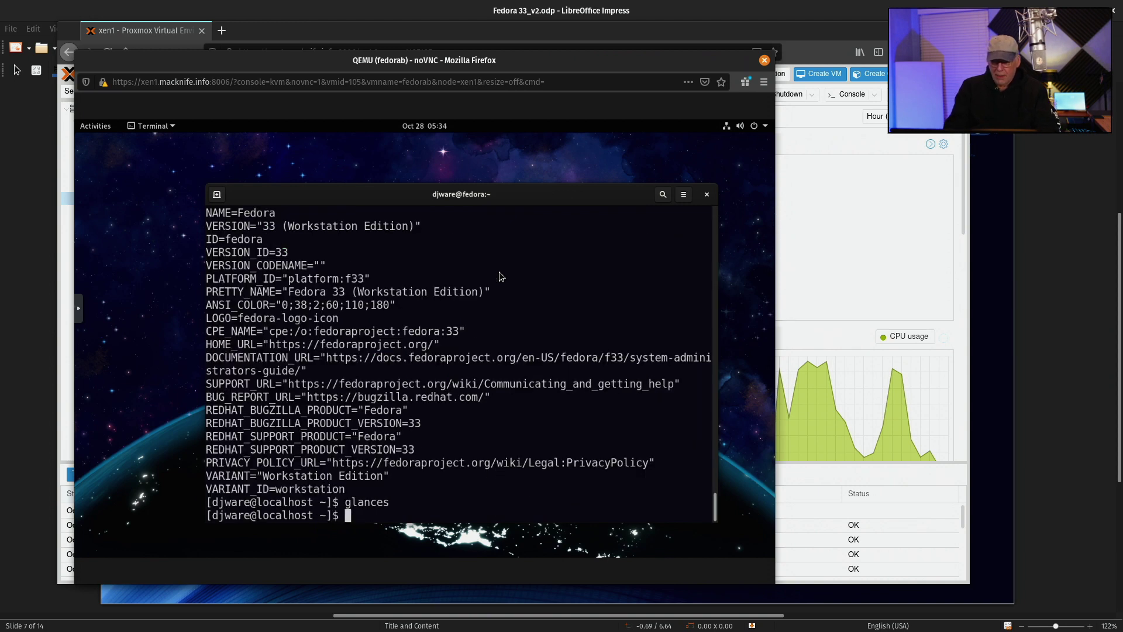
pyautogui.write(' /opt')
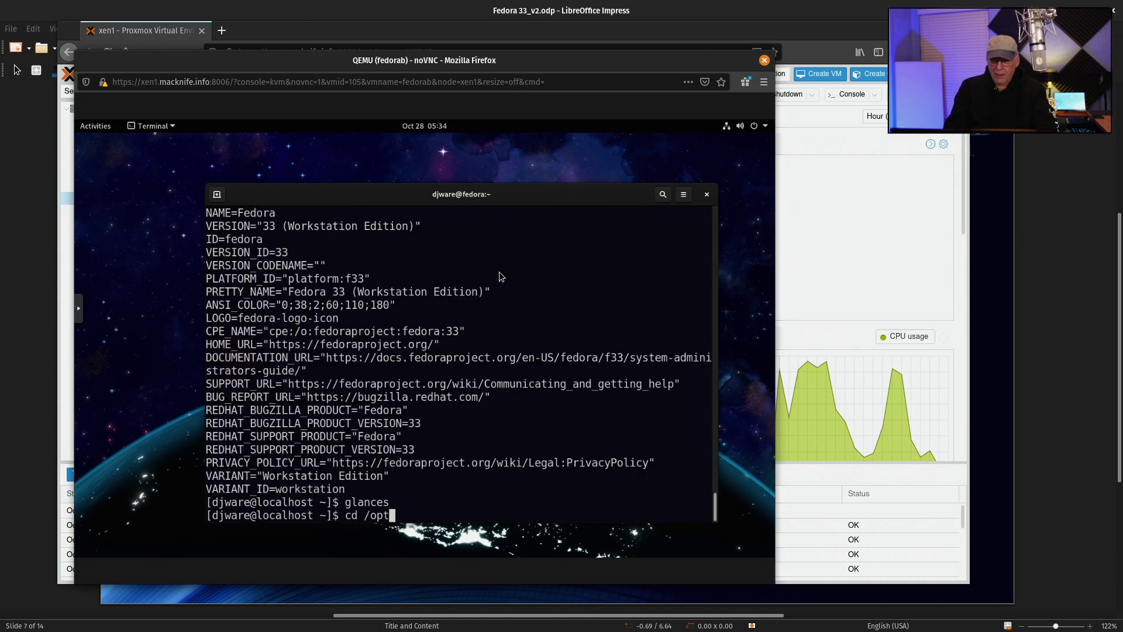
pyautogui.press('Return')
pyautogui.write('sudo git')
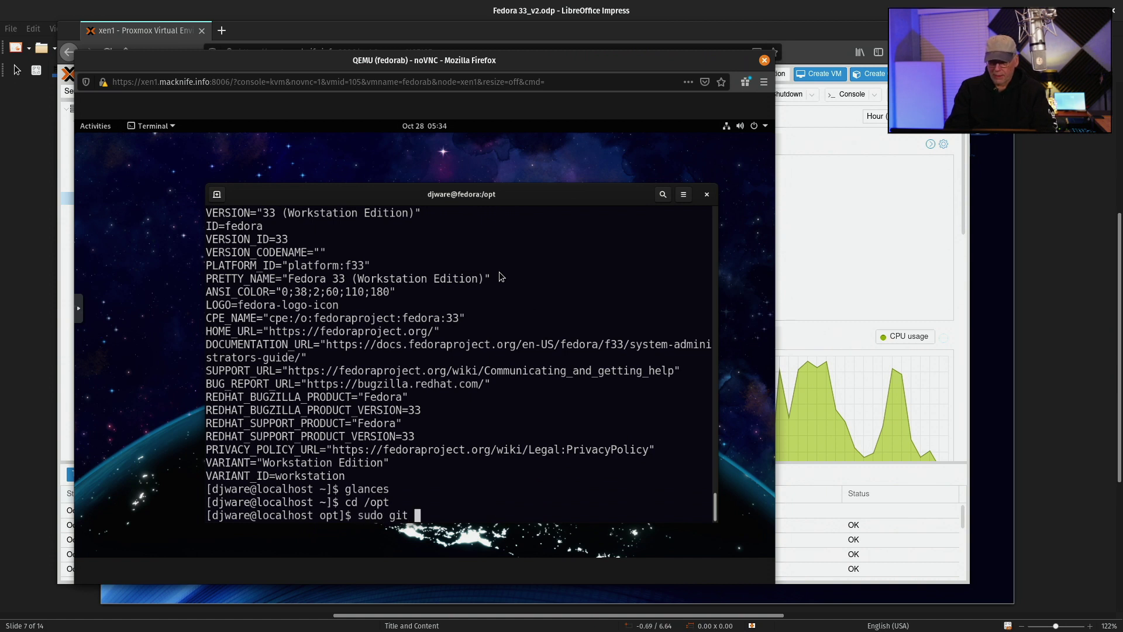
pyautogui.write(' http')
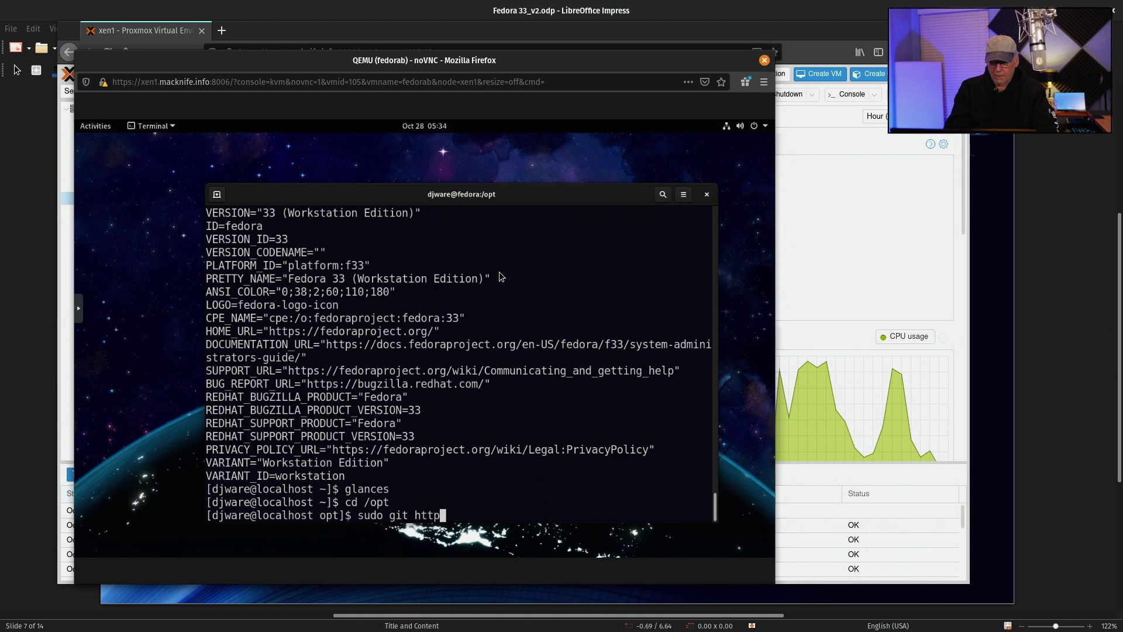
pyautogui.write('s://gi')
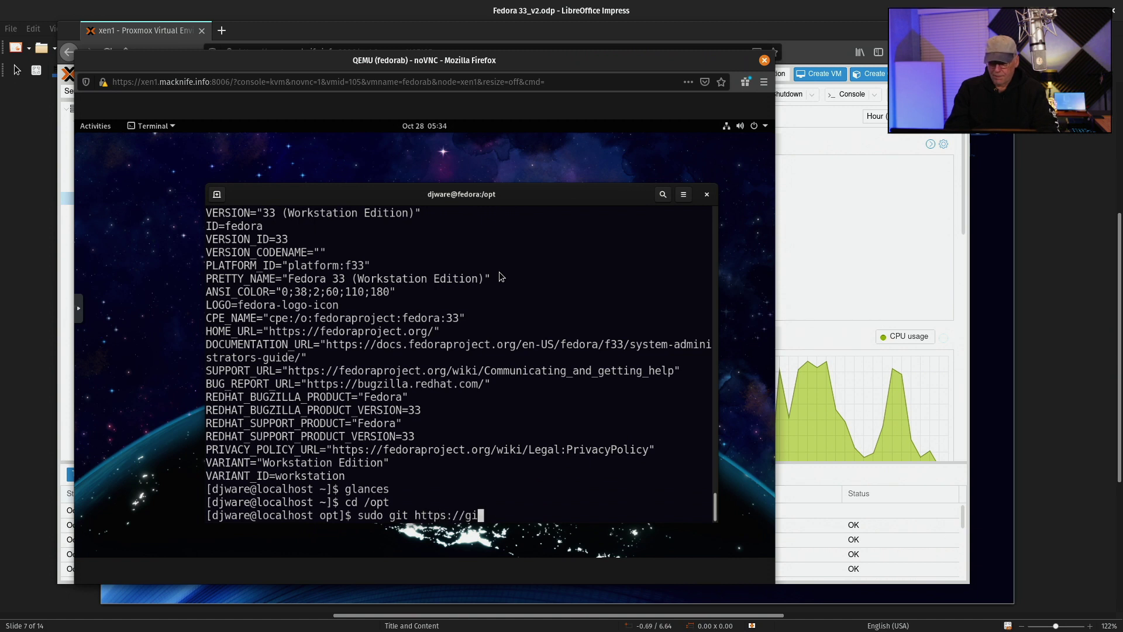
pyautogui.write('thub.com')
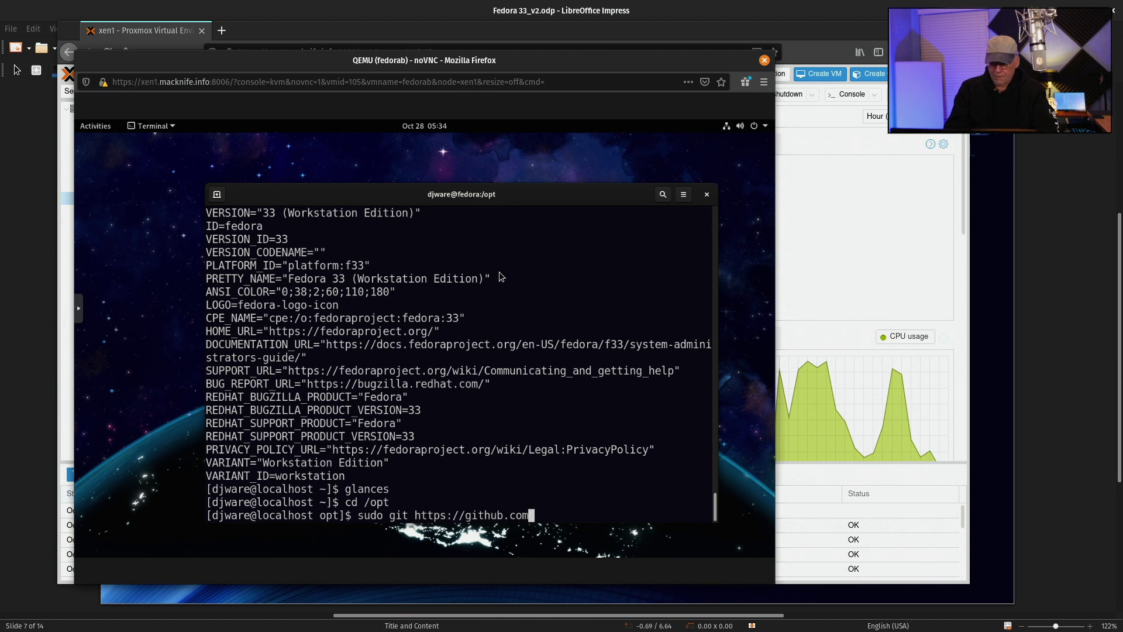
pyautogui.write('/CISofy')
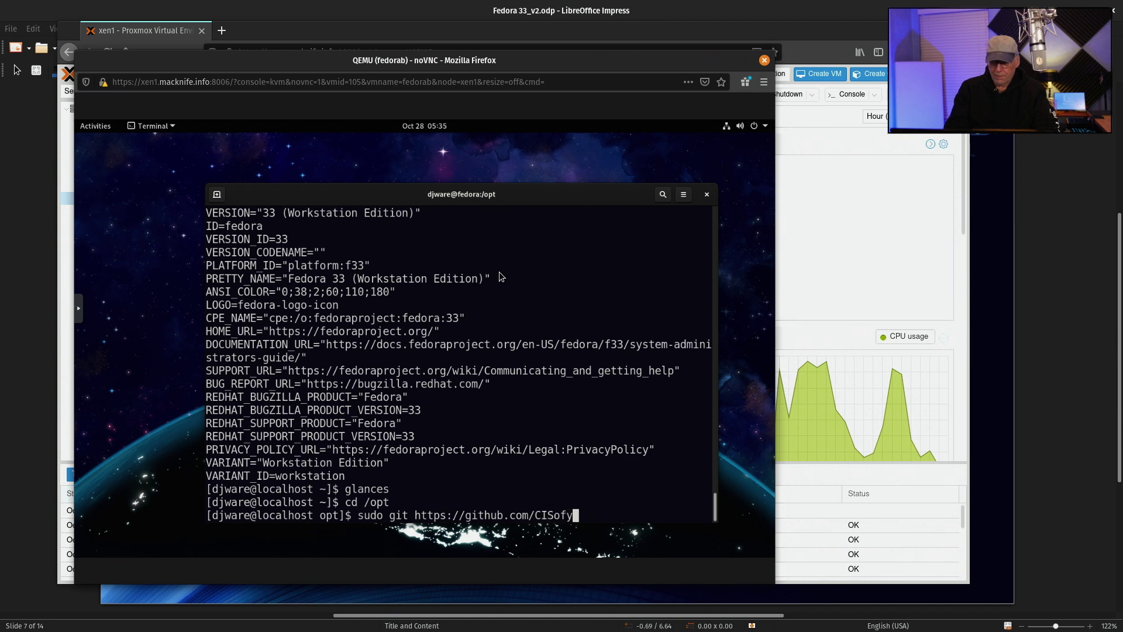
pyautogui.write('/lynis.git')
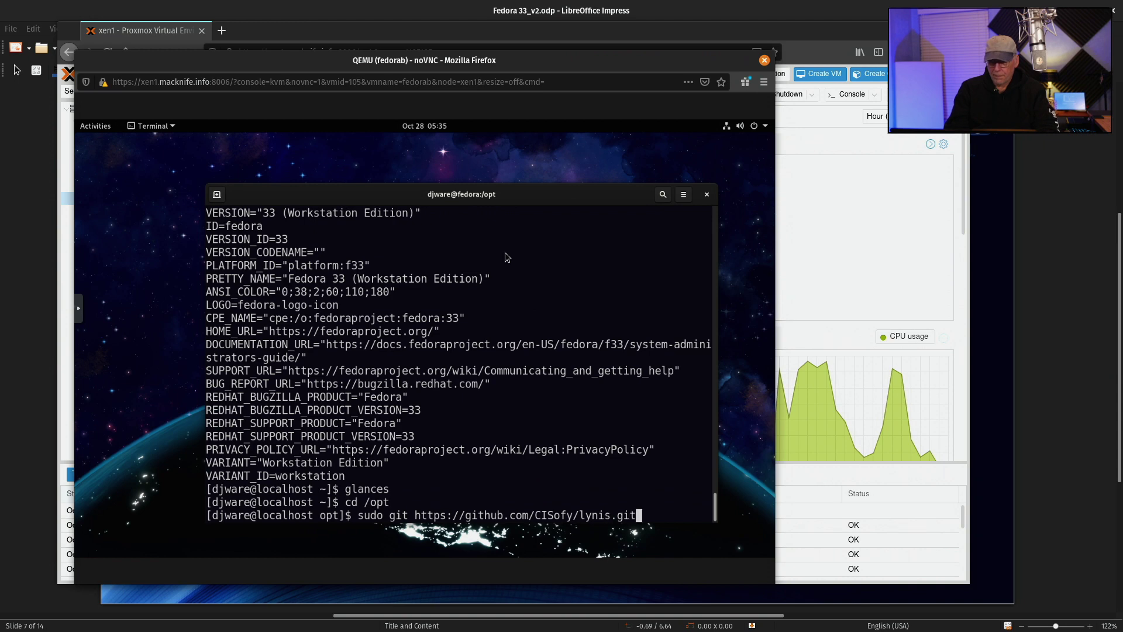
pyautogui.press('Return')
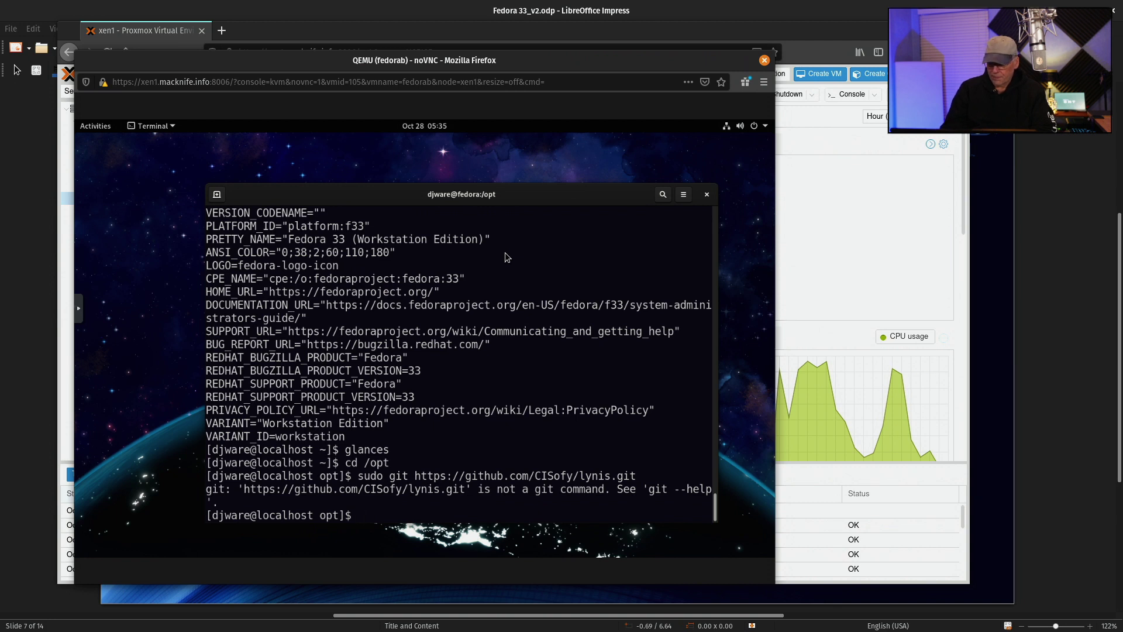
pyautogui.press('Up')
pyautogui.press('Left')
pyautogui.press('Left')
pyautogui.press('Left')
pyautogui.press('Left')
pyautogui.press('Left')
pyautogui.press('Left')
pyautogui.press('Left')
pyautogui.press('Left')
pyautogui.press('Left')
pyautogui.press('Left')
pyautogui.press('Left')
pyautogui.press('Left')
pyautogui.press('Left')
pyautogui.press('Left')
pyautogui.press('Left')
pyautogui.press('Left')
pyautogui.press('Left')
pyautogui.press('Left')
pyautogui.press('Left')
pyautogui.press('Left')
pyautogui.press('Left')
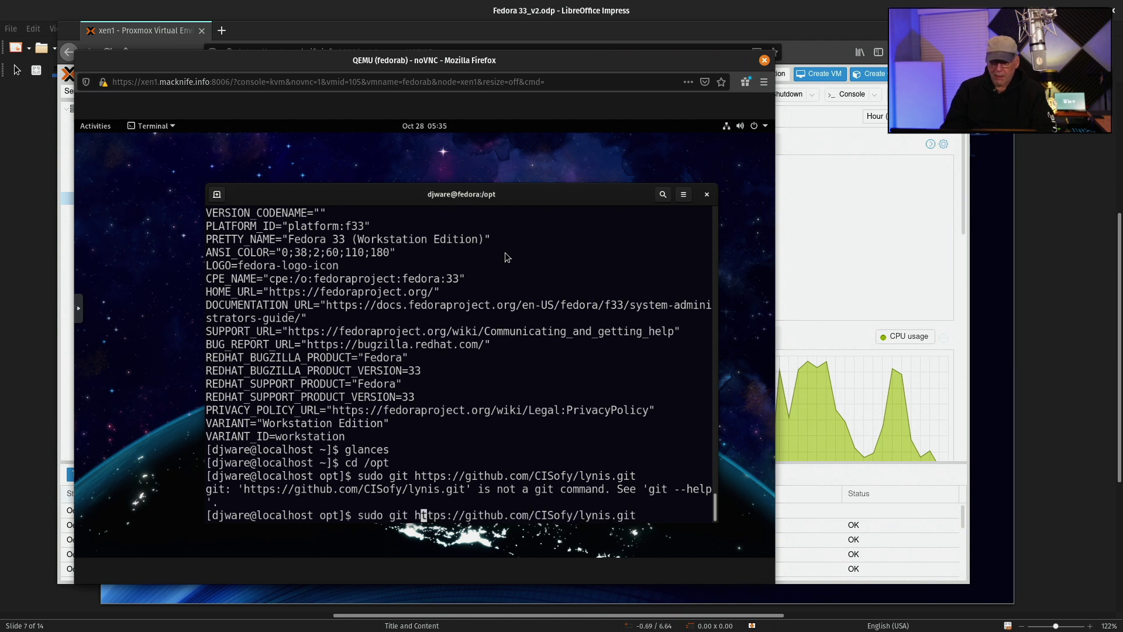
pyautogui.write('clone')
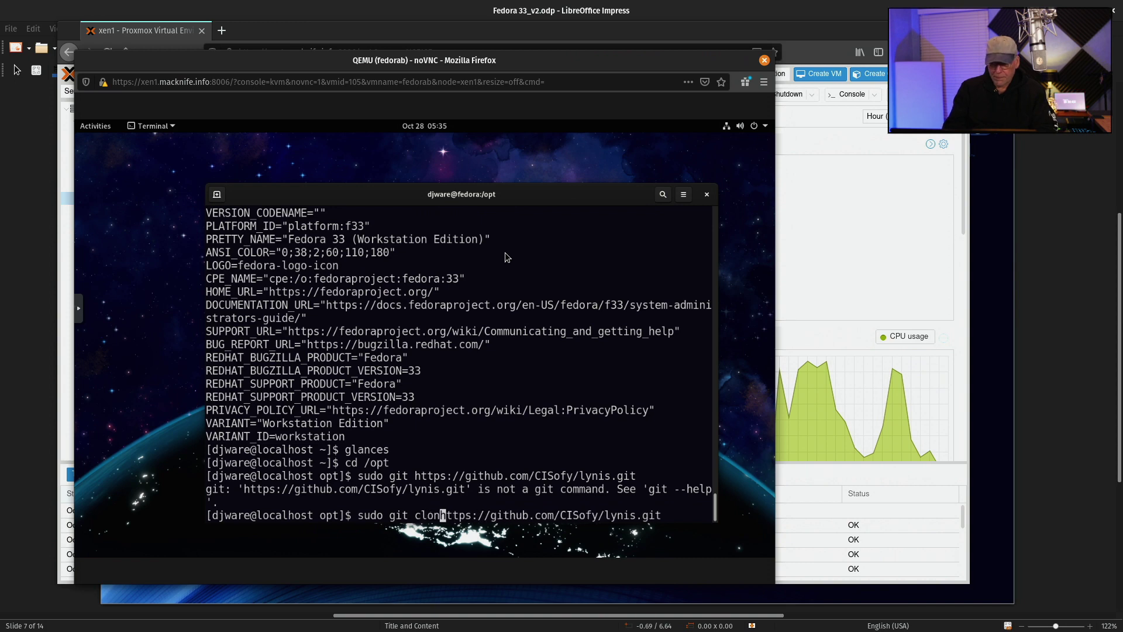
pyautogui.press('Return')
# Change into the lynis directory and run the security audit with sudo ./lynis audit system.
pyautogui.write('cd lynis')
pyautogui.press('Return')
pyautogui.write('sudo ./lyis au')
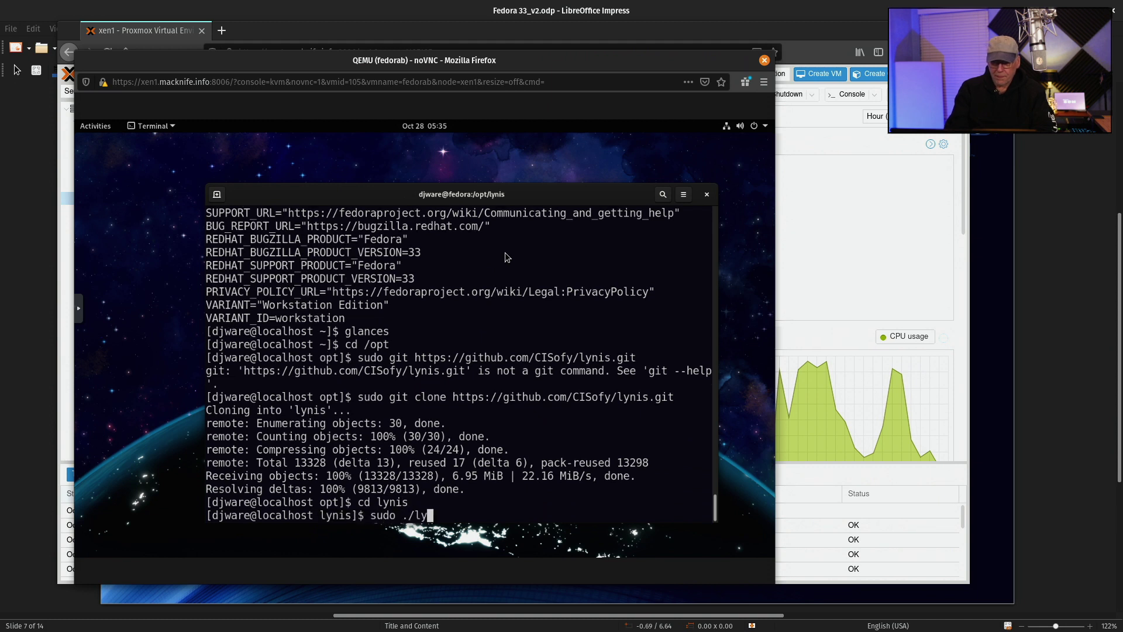
pyautogui.press('BackSpace')
pyautogui.press('BackSpace')
pyautogui.press('BackSpace')
pyautogui.press('BackSpace')
pyautogui.press('BackSpace')
pyautogui.write('nis ')
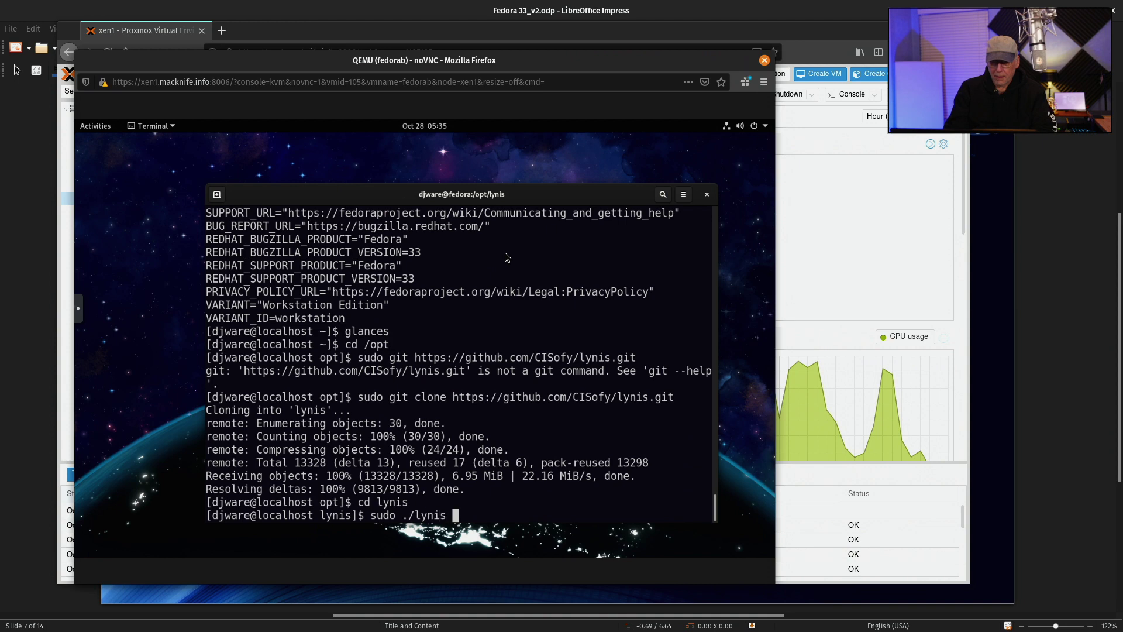
pyautogui.write('audit system')
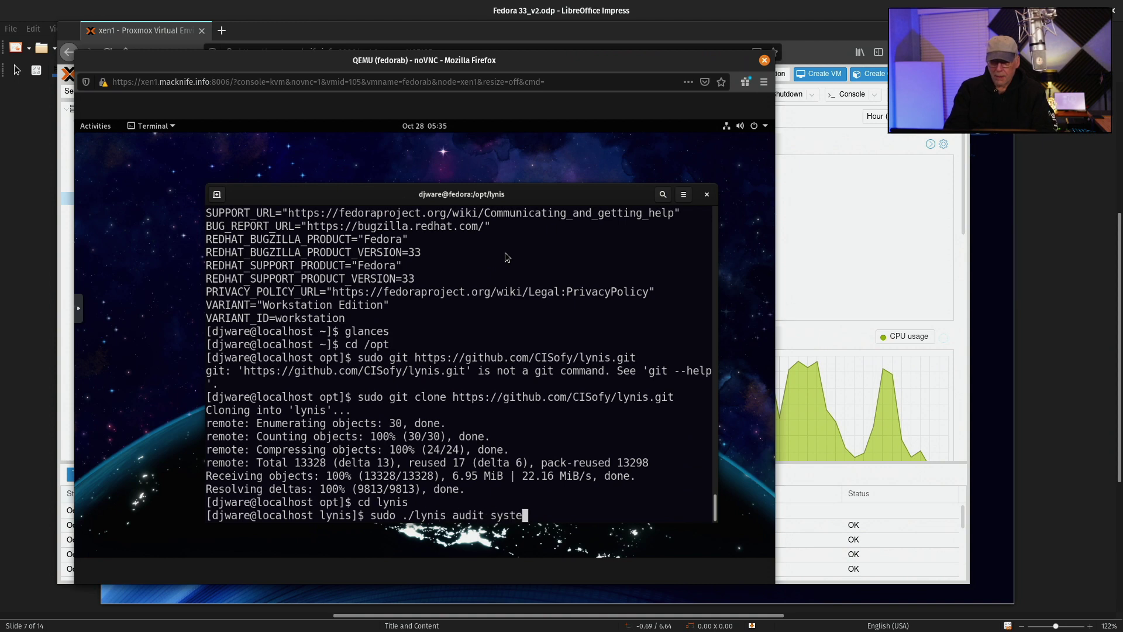
pyautogui.press('Return')
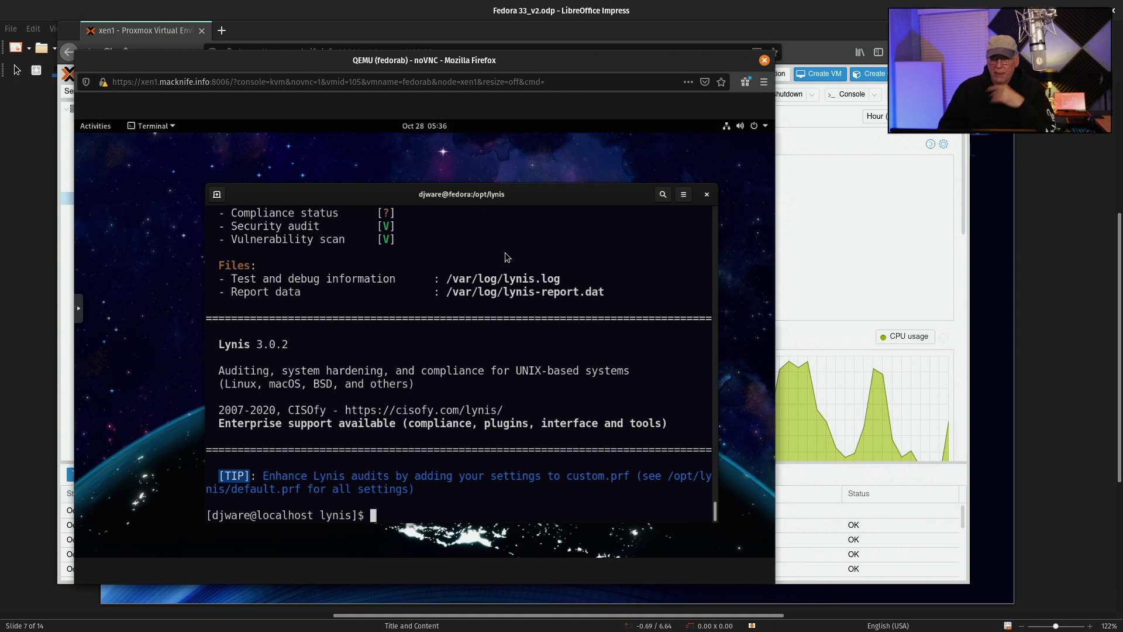
# Examine the Lynis audit report, including the scan details, warnings and hardening suggestions, and return to the prompt.
pyautogui.scroll(4, 342, 299)
pyautogui.scroll(1, 345, 301)
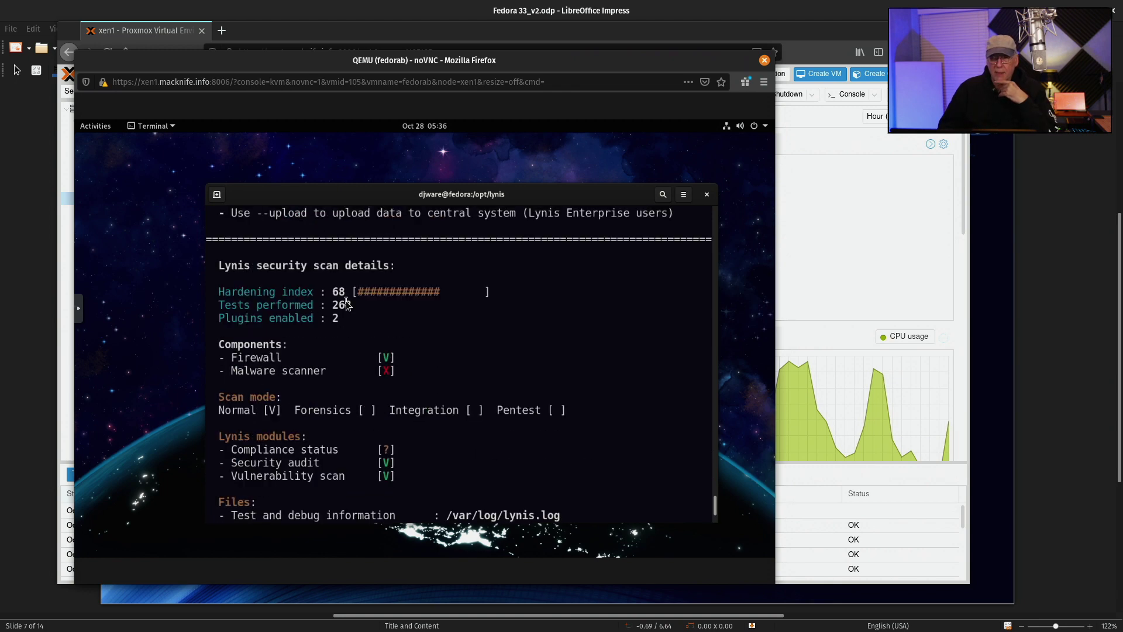
pyautogui.scroll(6, 348, 299)
pyautogui.scroll(10, 346, 296)
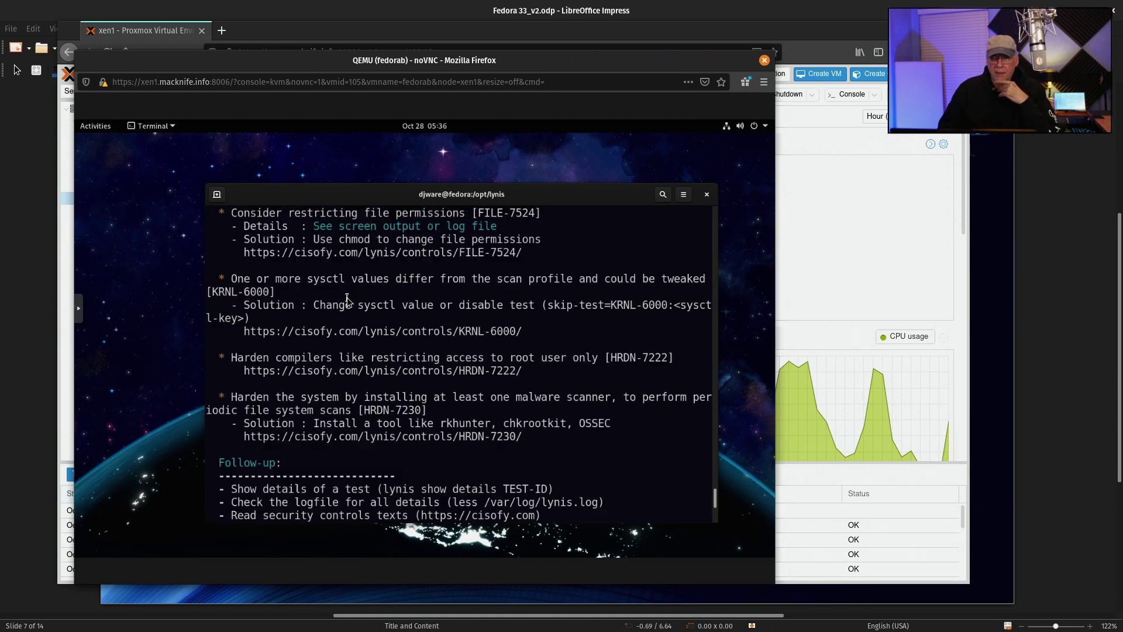
pyautogui.scroll(12, 346, 294)
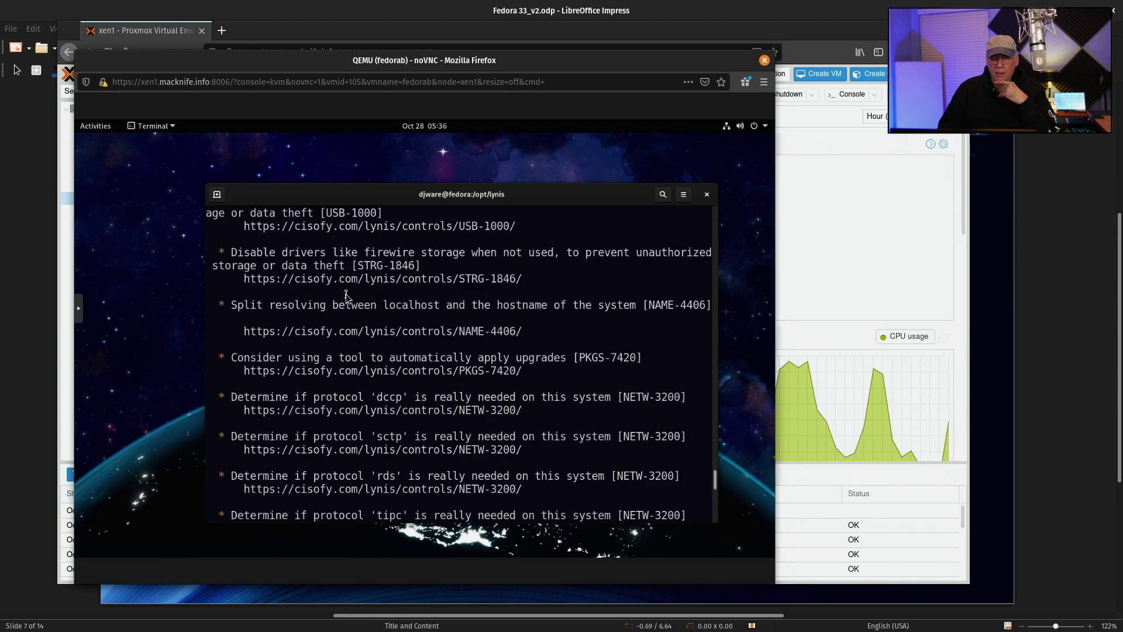
pyautogui.scroll(7, 345, 293)
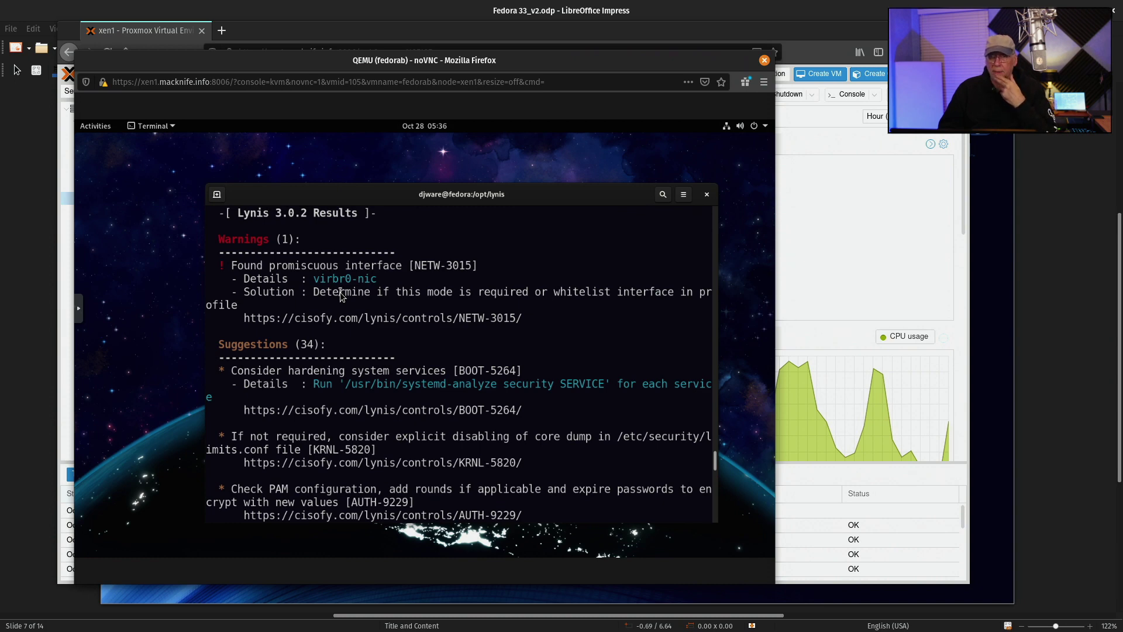
pyautogui.scroll(-2, 339, 290)
pyautogui.scroll(-2, 340, 296)
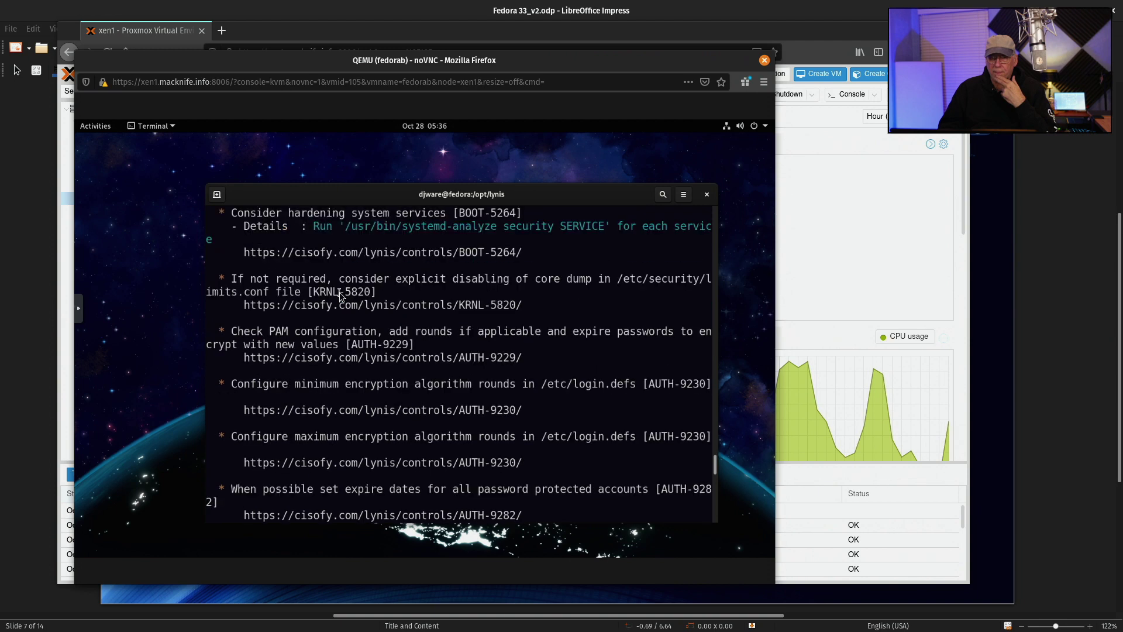
pyautogui.scroll(-4, 341, 295)
pyautogui.scroll(-10, 341, 294)
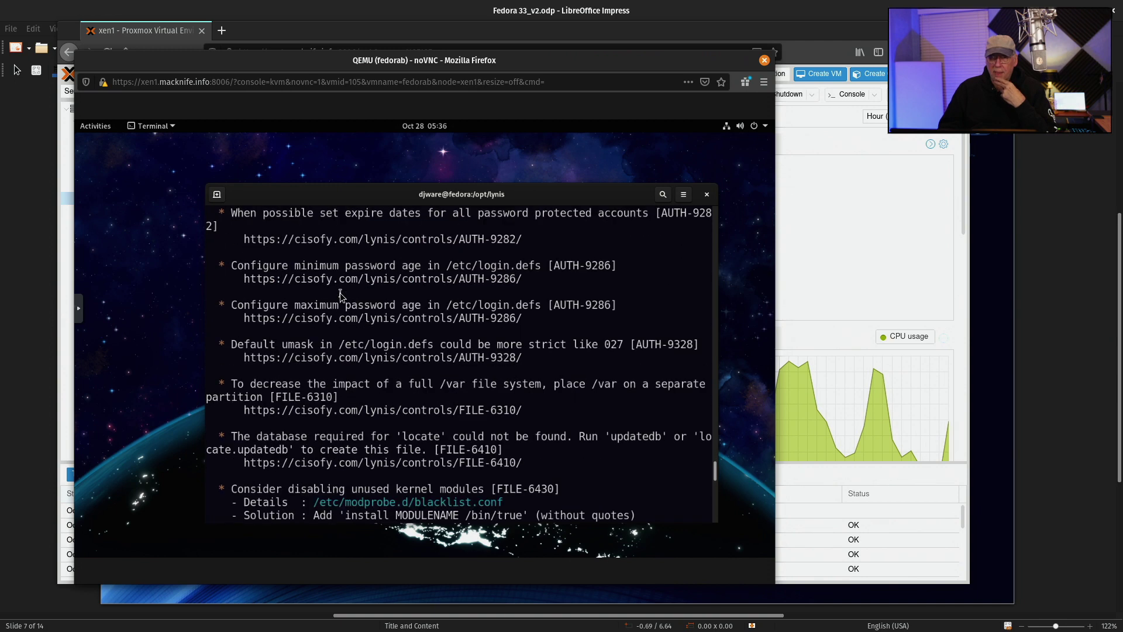
pyautogui.scroll(-10, 340, 293)
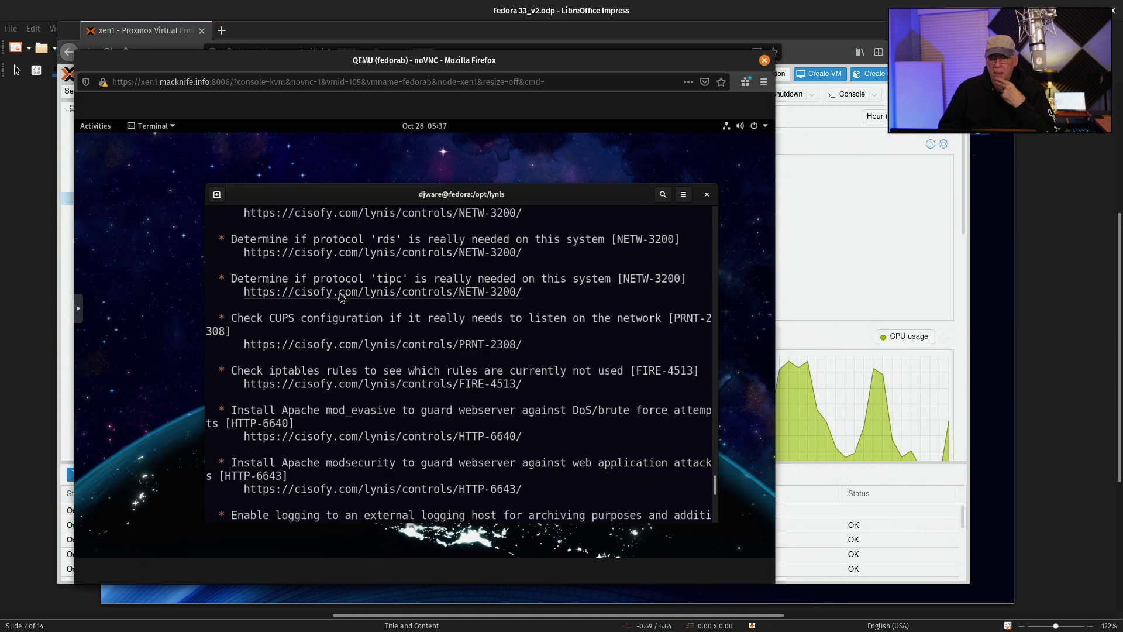
pyautogui.scroll(-9, 340, 295)
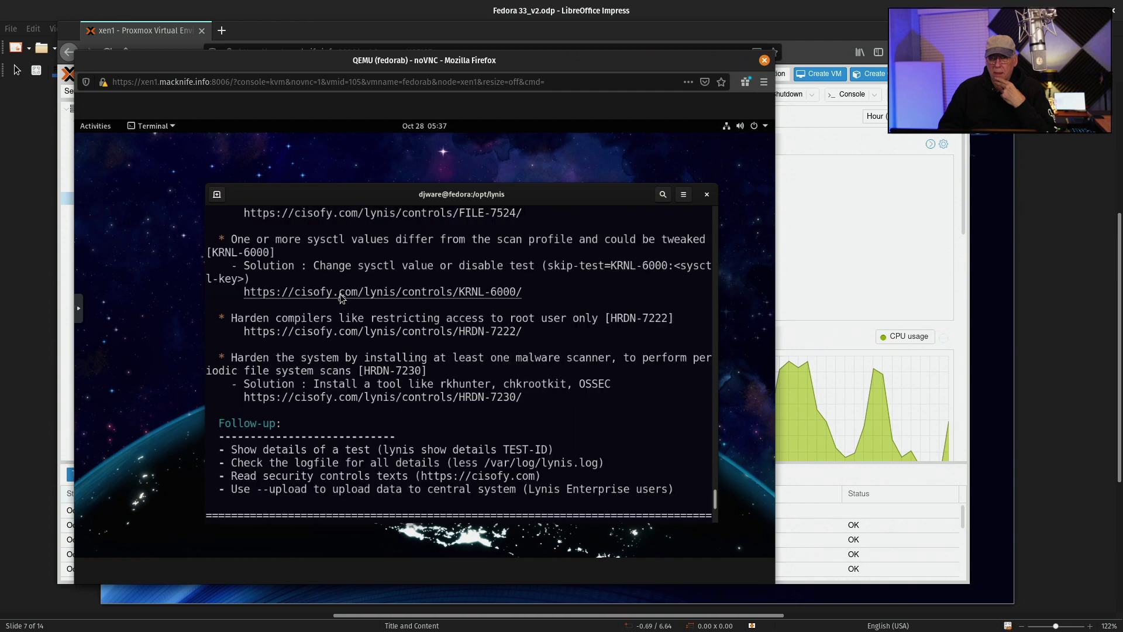
pyautogui.scroll(-8, 340, 294)
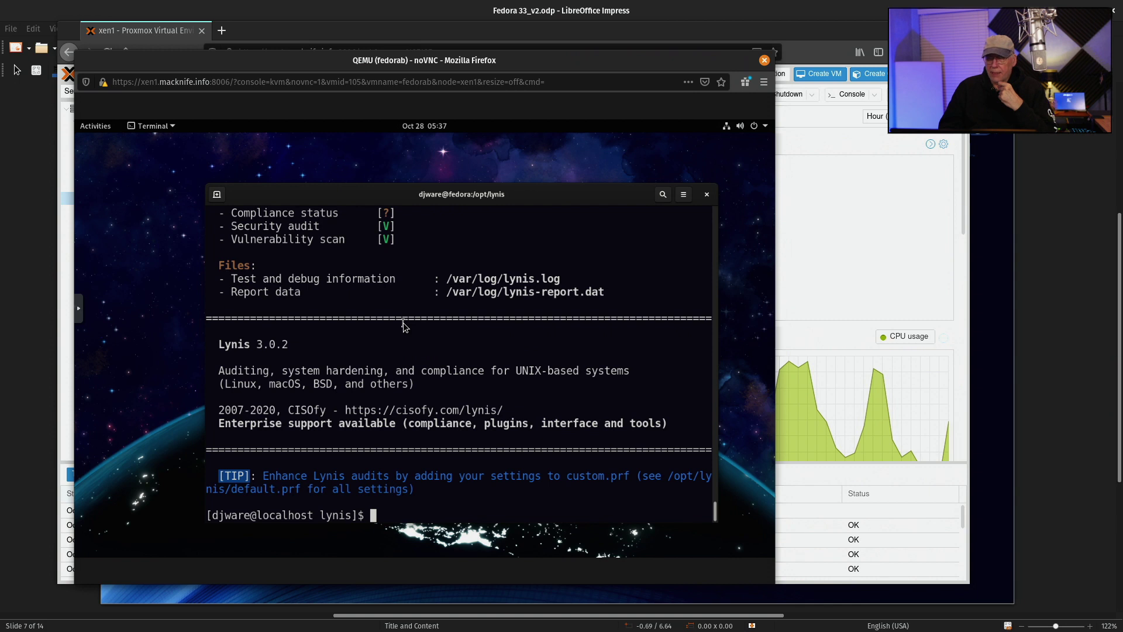
# Switch to the Proxmox window and examine the hardware configuration of the VMs fedorab and ubuntu2010.
pyautogui.moveTo(457, 64); pyautogui.dragTo(546, 71)
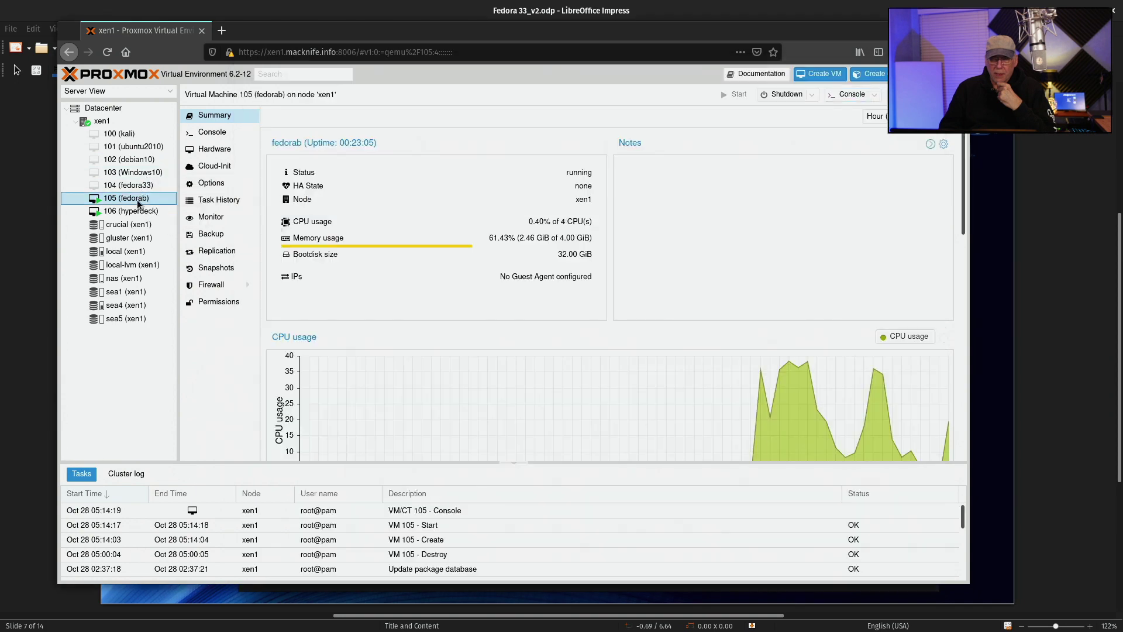
pyautogui.click(141, 200)
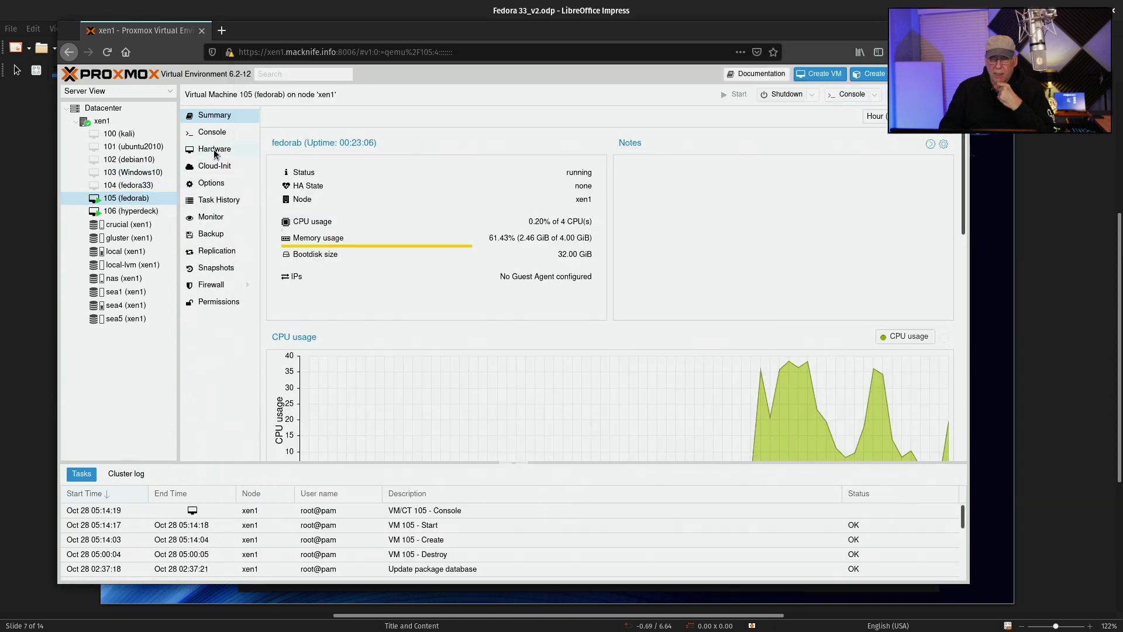
pyautogui.click(216, 152)
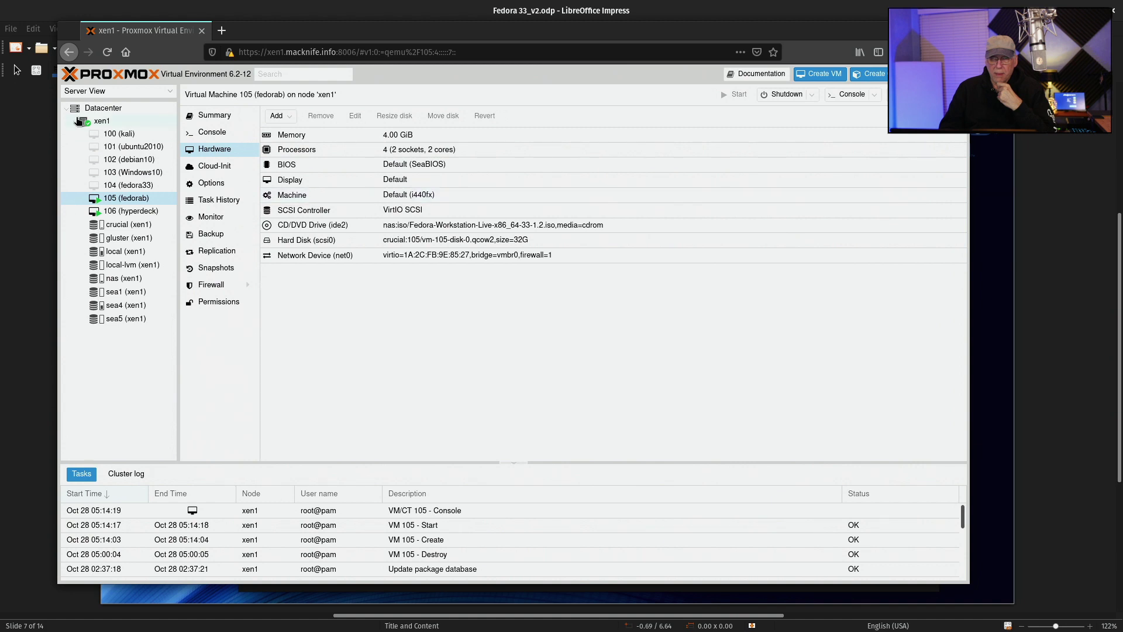
pyautogui.click(125, 146)
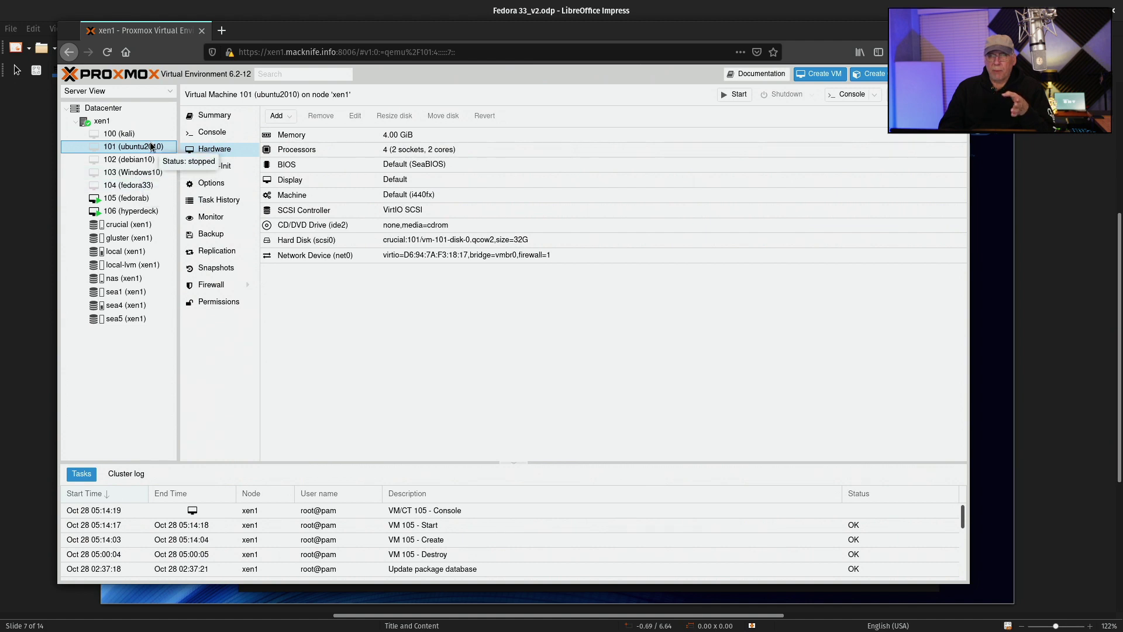
# Open the console of VM 106 (hyperdeck) and log in to the pi account with its password.
pyautogui.click(142, 211)
pyautogui.click(848, 94)
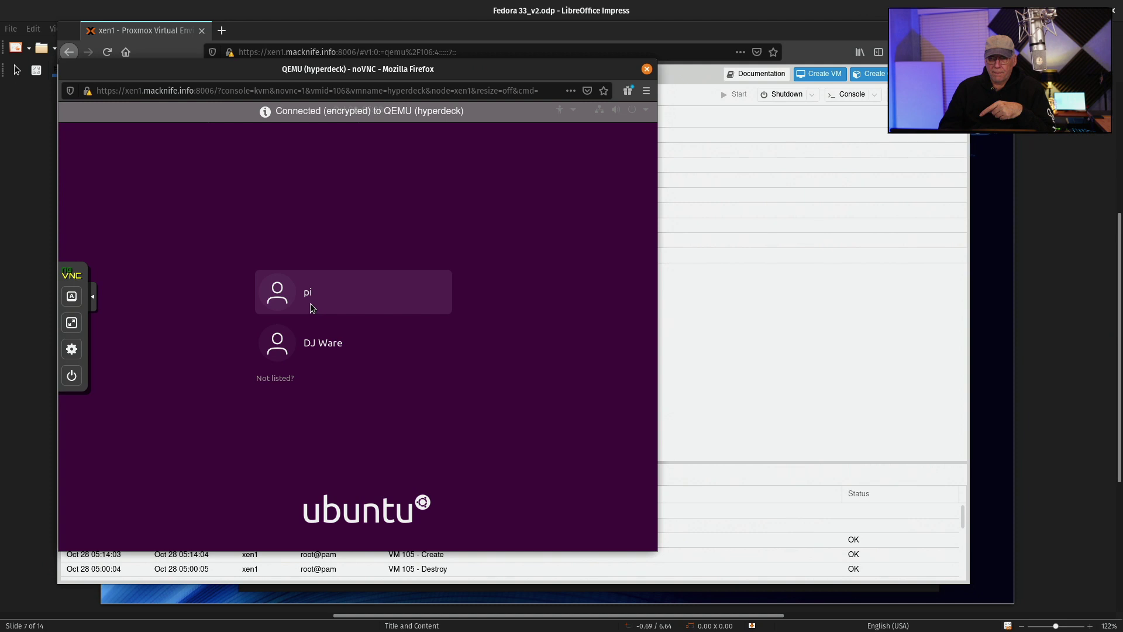
pyautogui.click(311, 307)
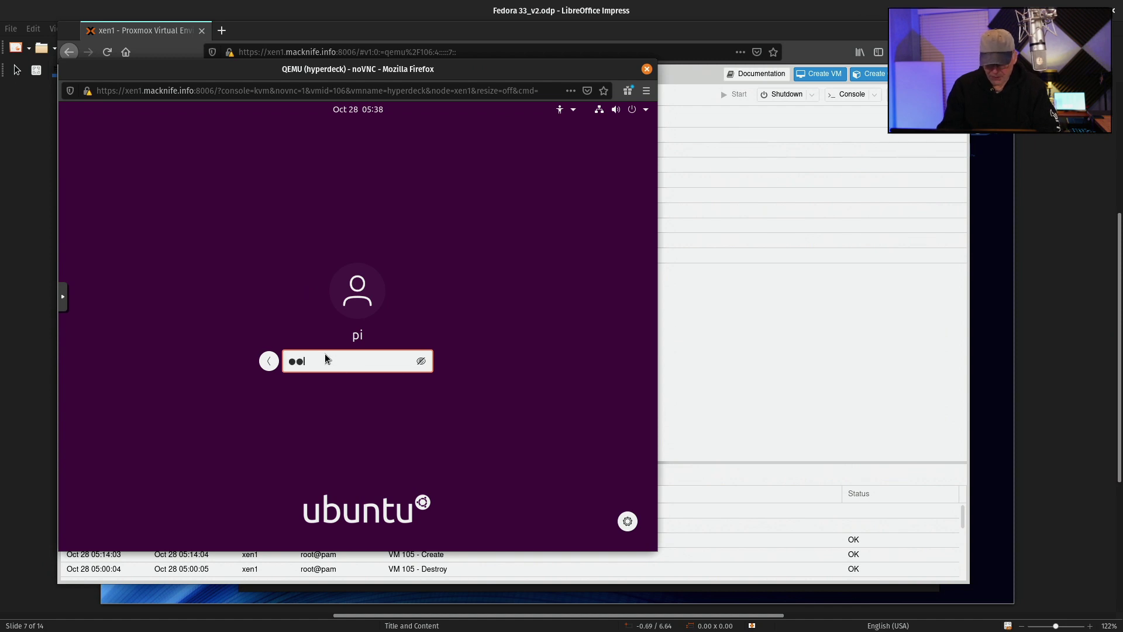
pyautogui.write('*******')
pyautogui.press('Return')
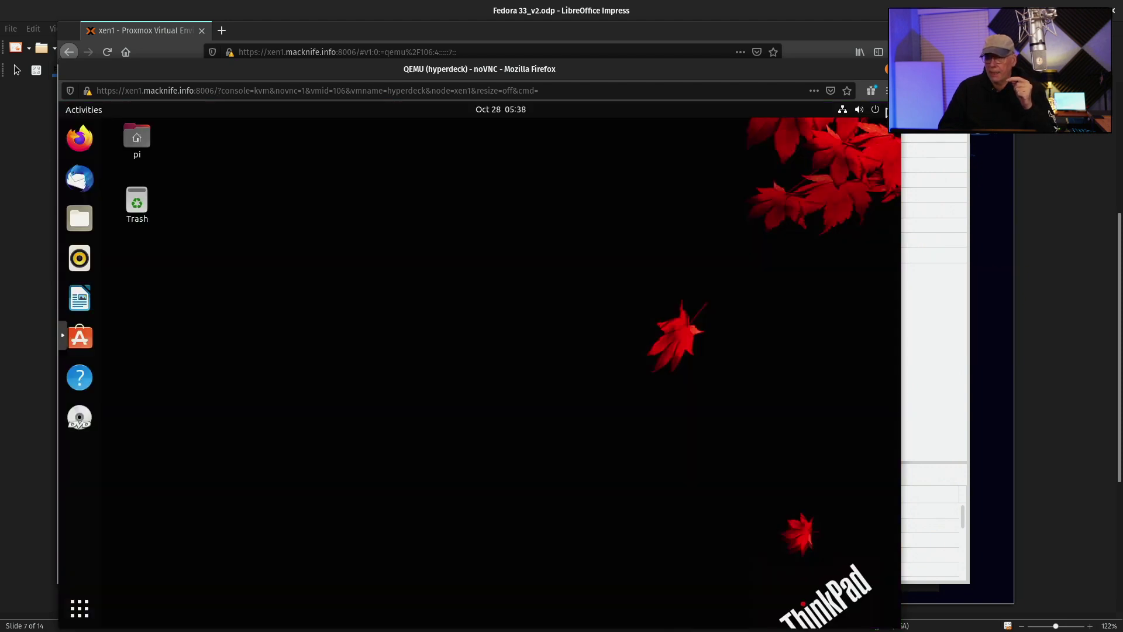
# Power off the hyperdeck VM from its Ubuntu desktop and close its console window.
pyautogui.click(886, 111)
pyautogui.click(826, 232)
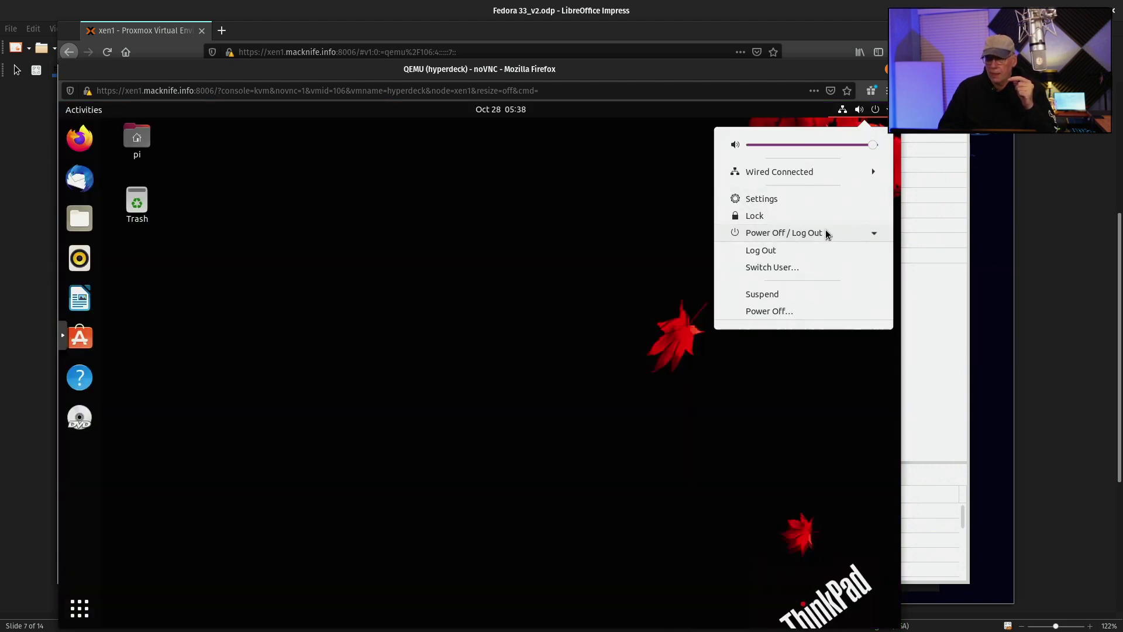
pyautogui.click(786, 311)
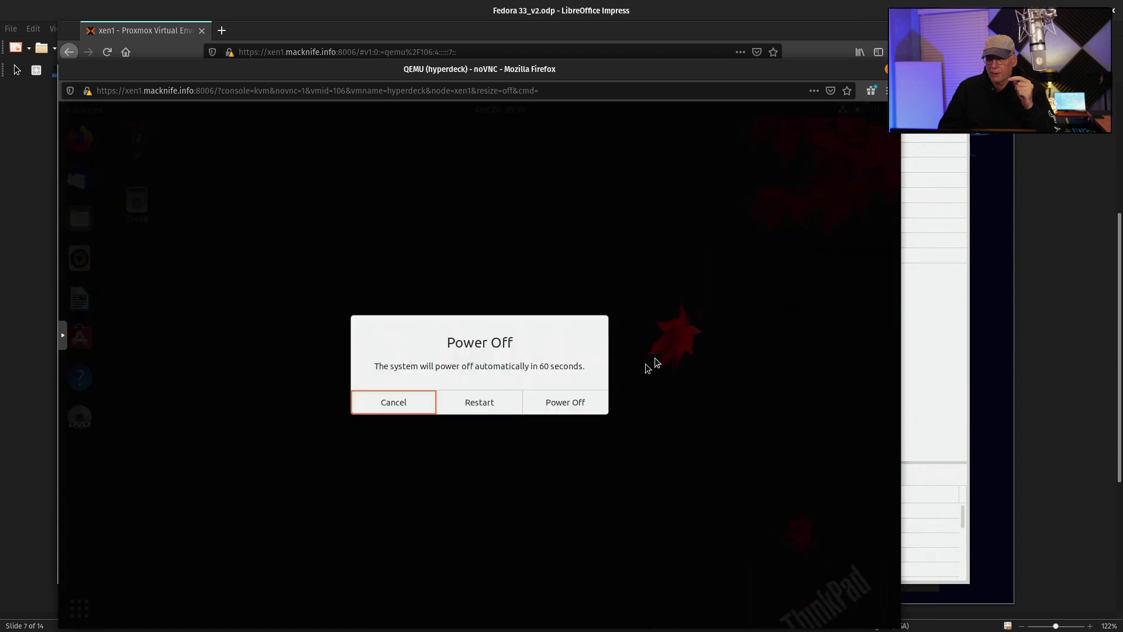
pyautogui.click(575, 401)
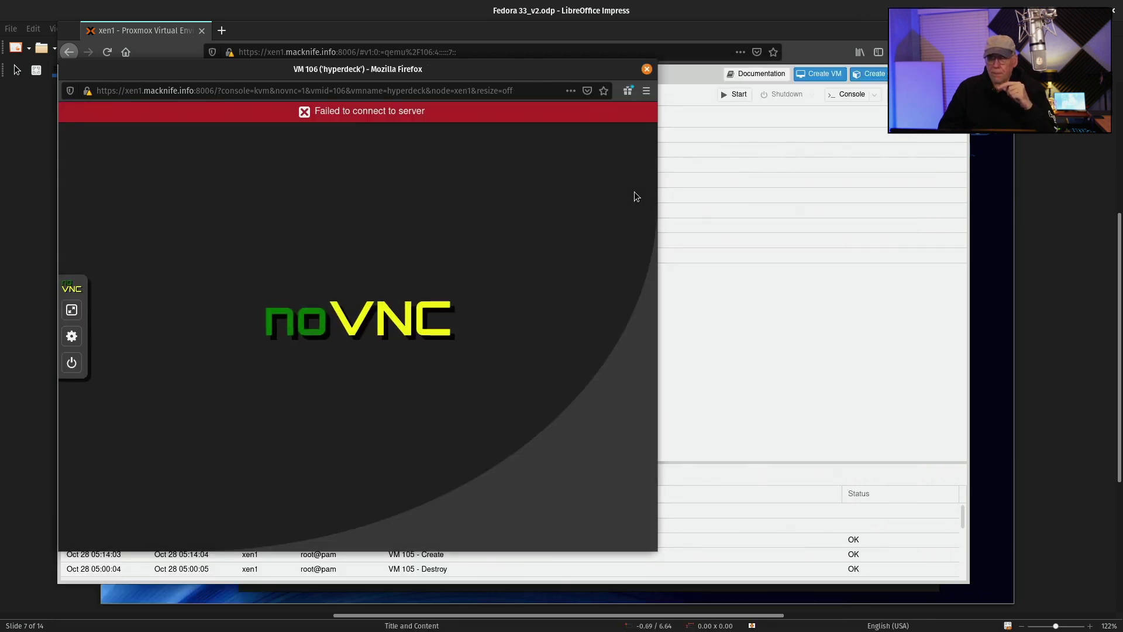
pyautogui.click(646, 69)
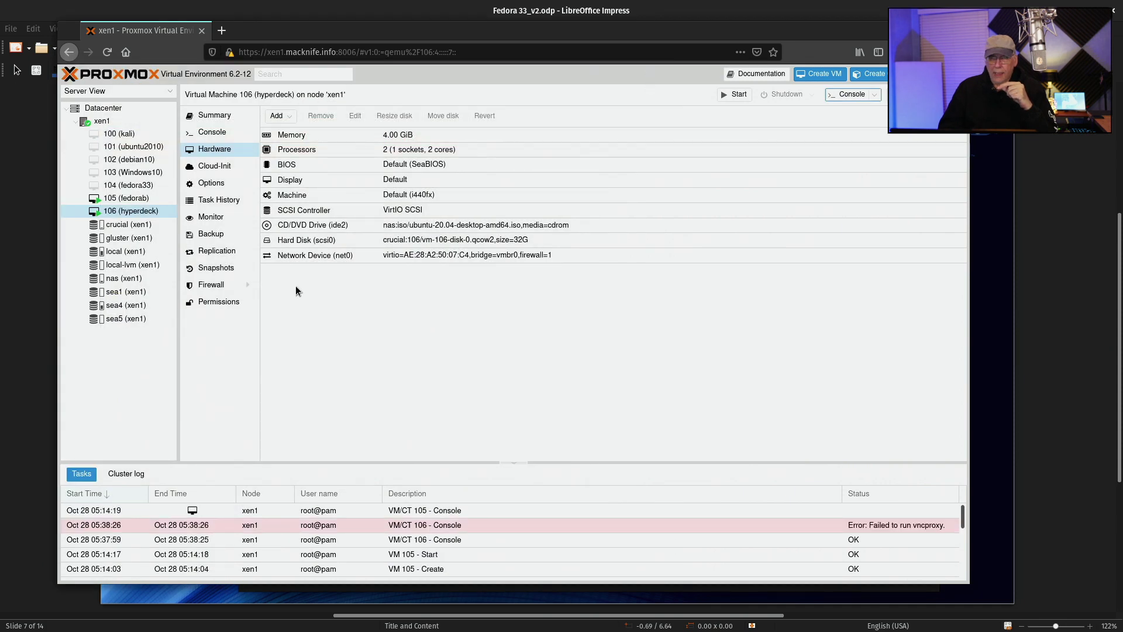
# Select VM 105 (fedorab) in Proxmox and bring up its console with the Fedora terminal.
pyautogui.click(126, 198)
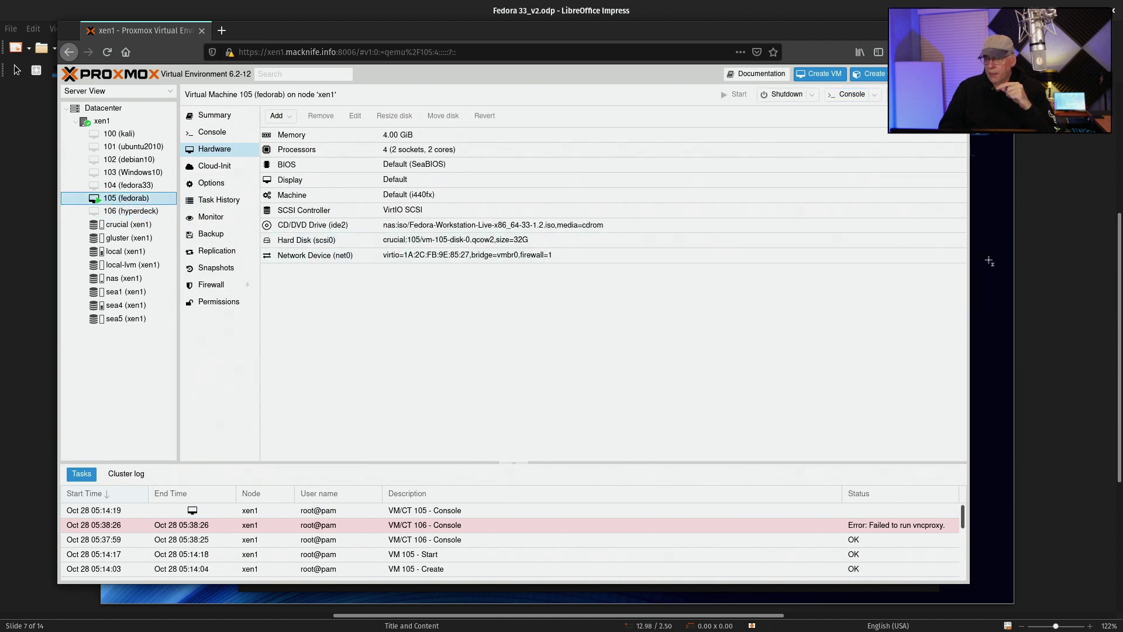
pyautogui.click(990, 262)
pyautogui.moveTo(541, 631)
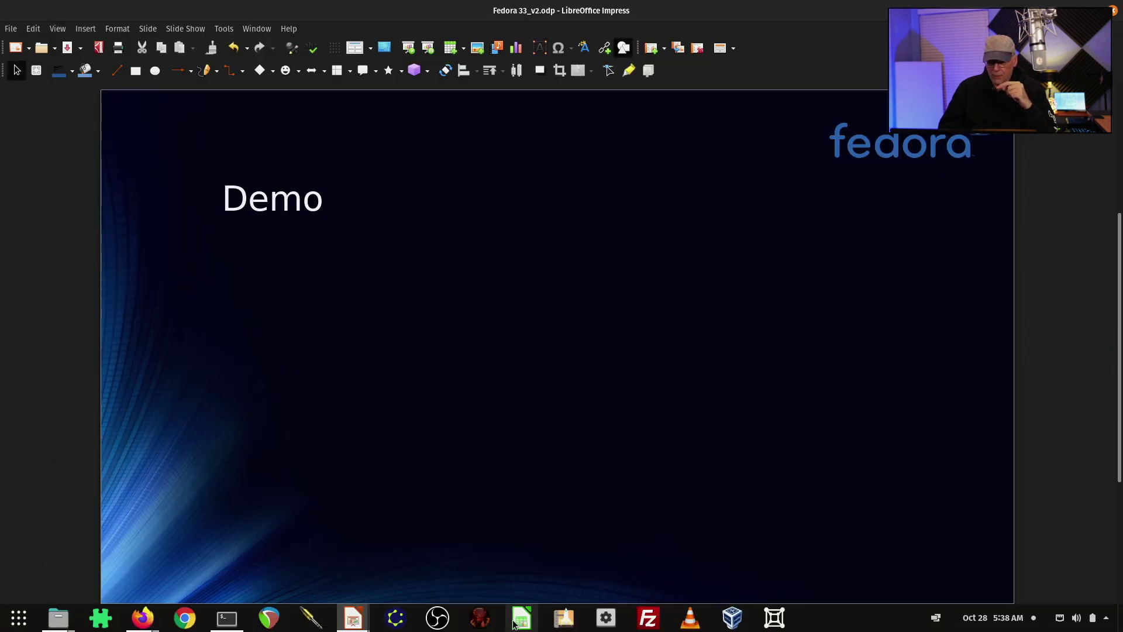
pyautogui.click(224, 622)
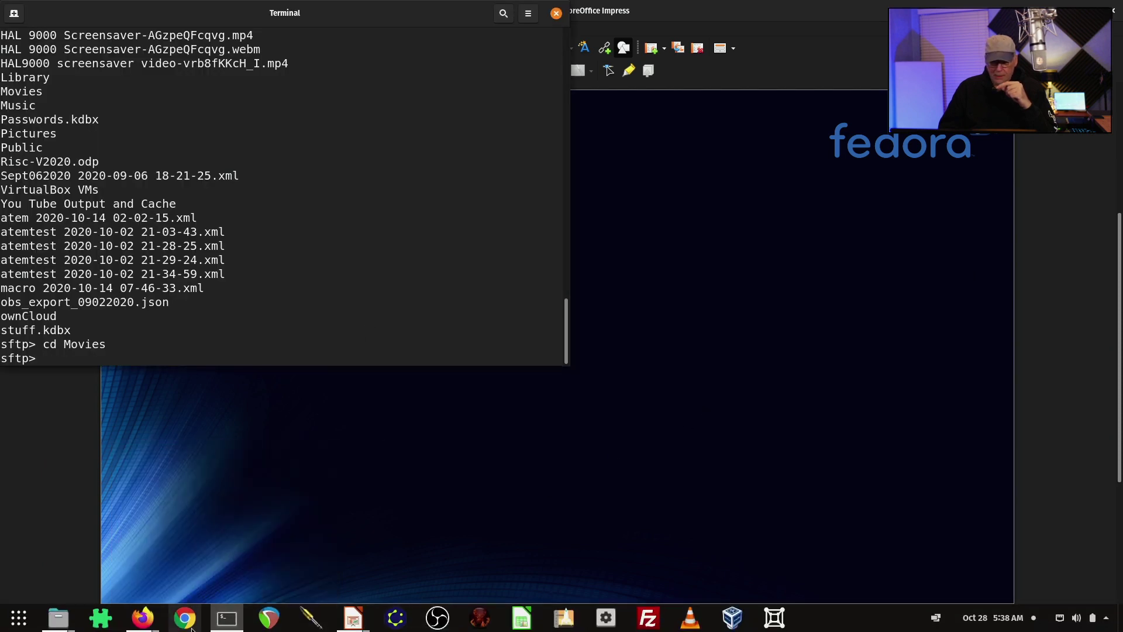
pyautogui.click(153, 629)
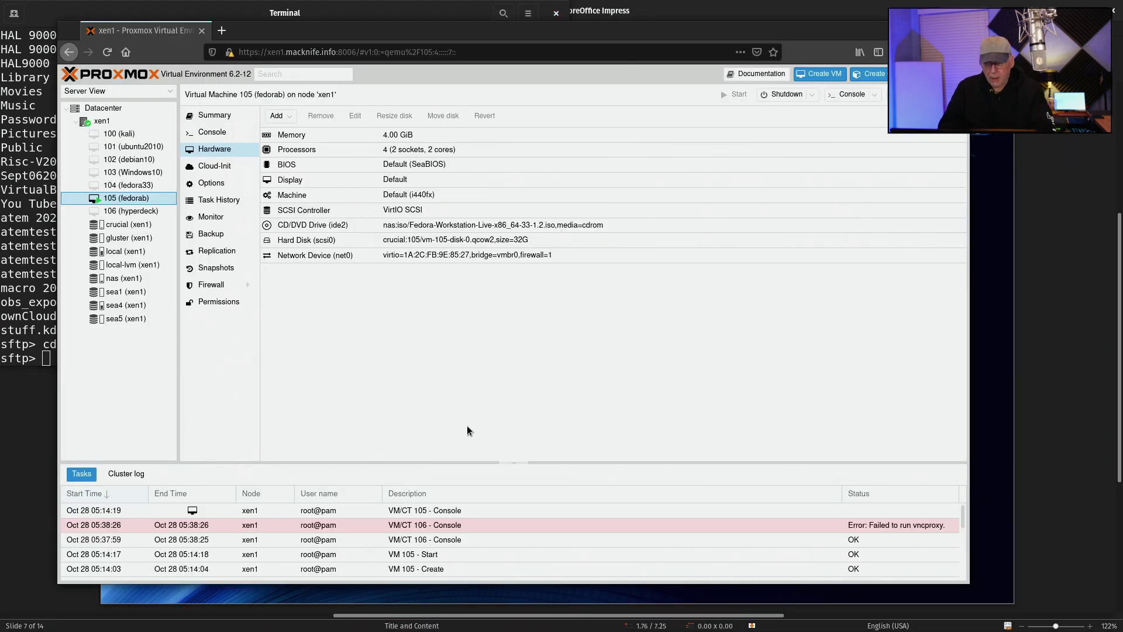
pyautogui.hotkey('alt', 'Tab')
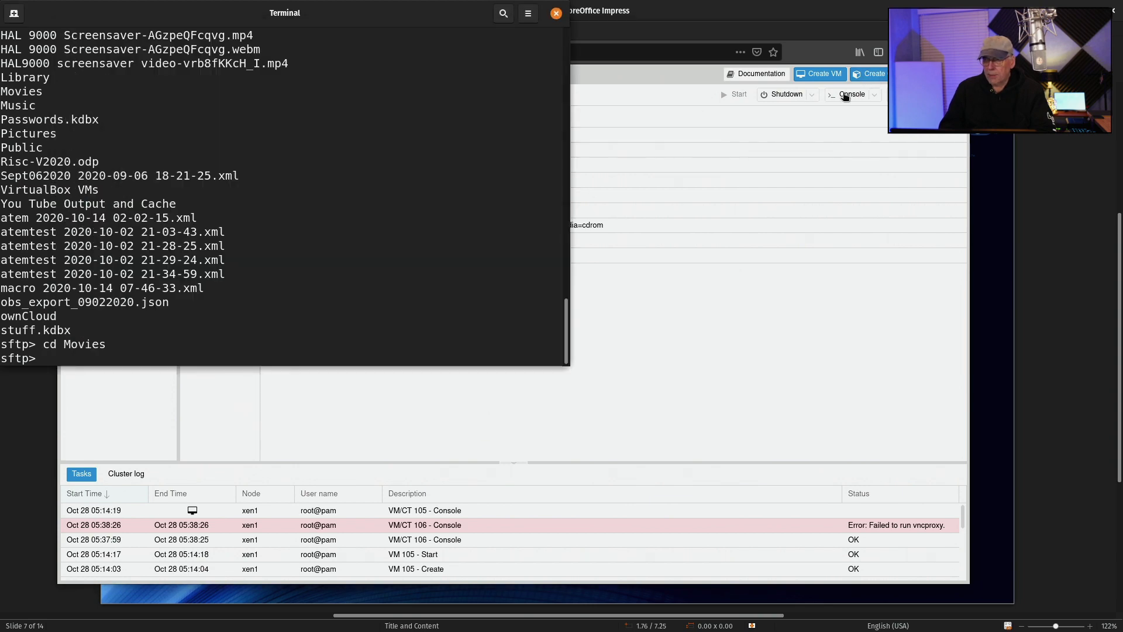
pyautogui.click(849, 95)
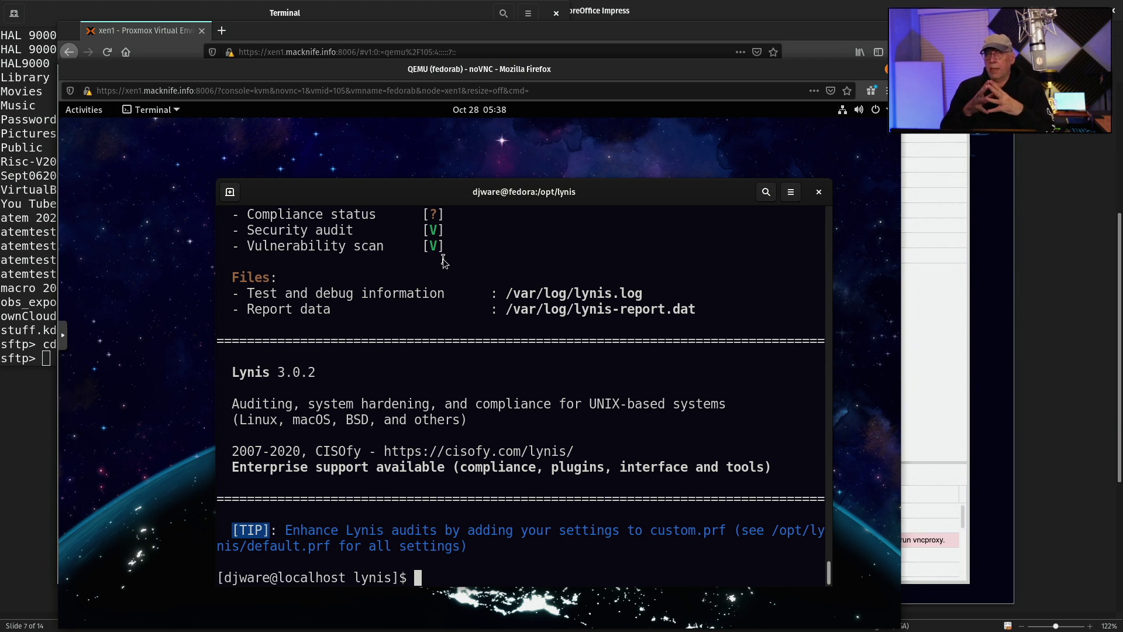
# Search the Fedora repositories for iozone3 with dnf and move the terminal window a little higher on the desktop.
pyautogui.write('dn')
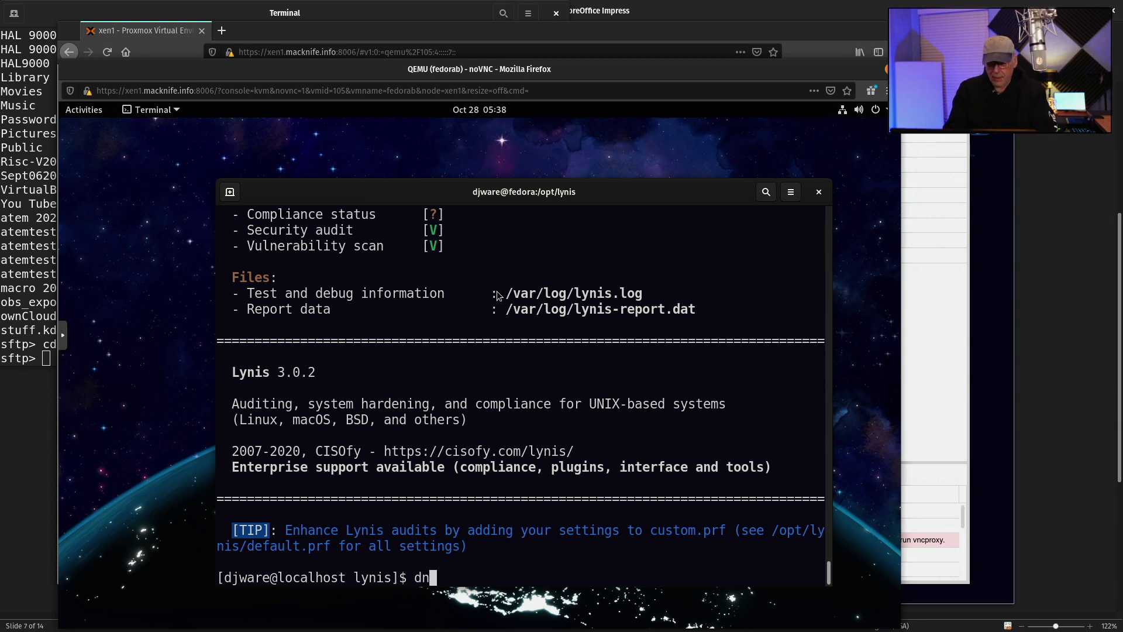
pyautogui.write('f search ')
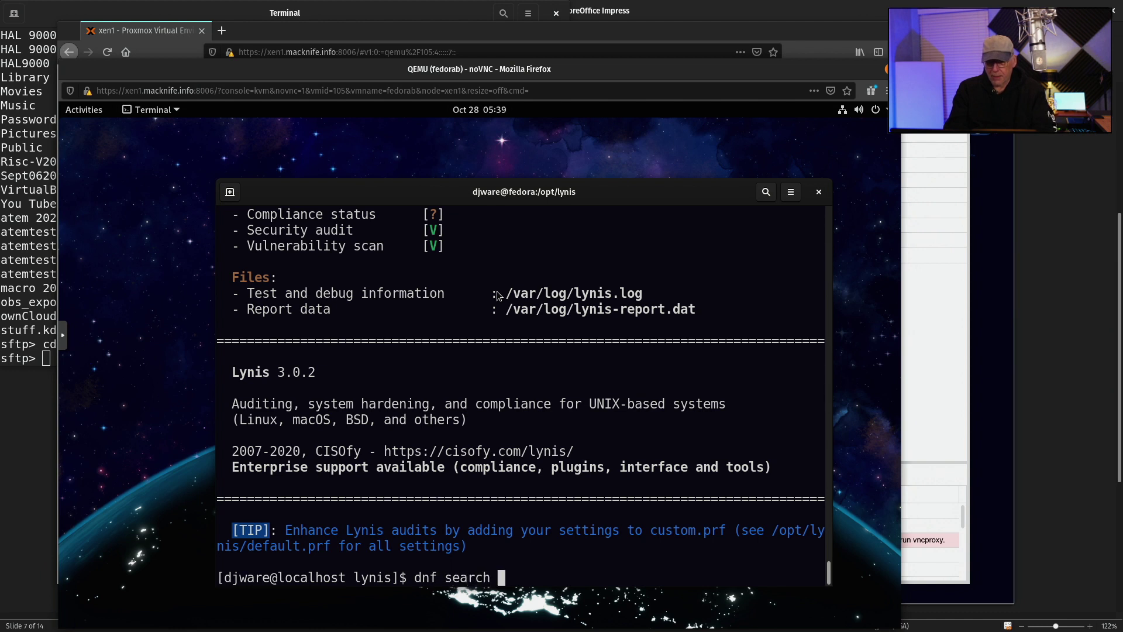
pyautogui.write('iozone3')
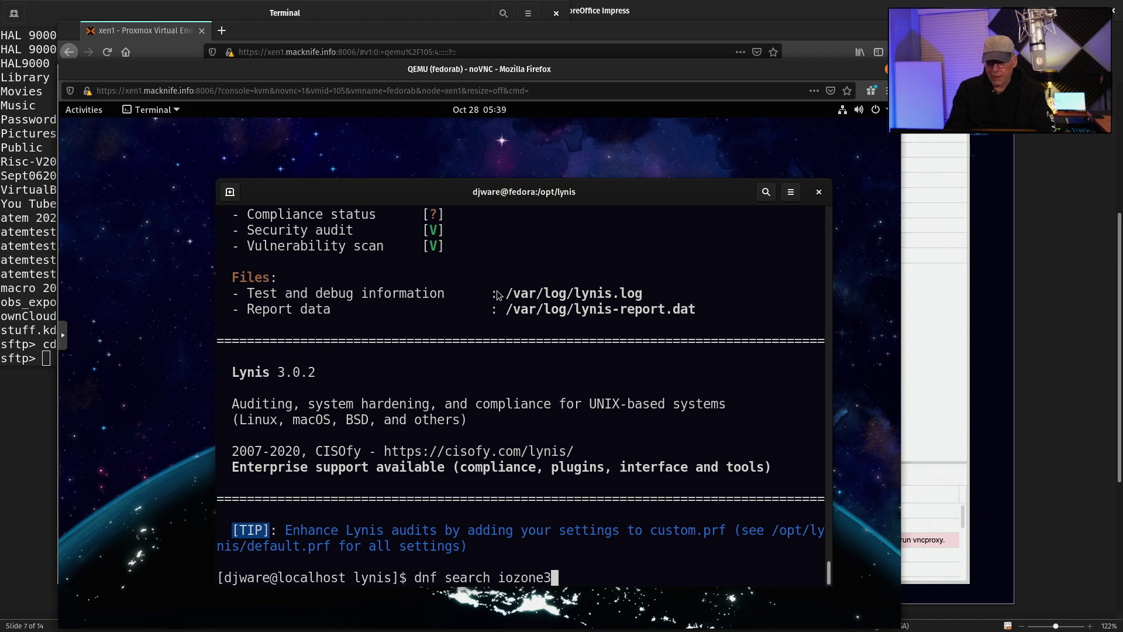
pyautogui.press('Return')
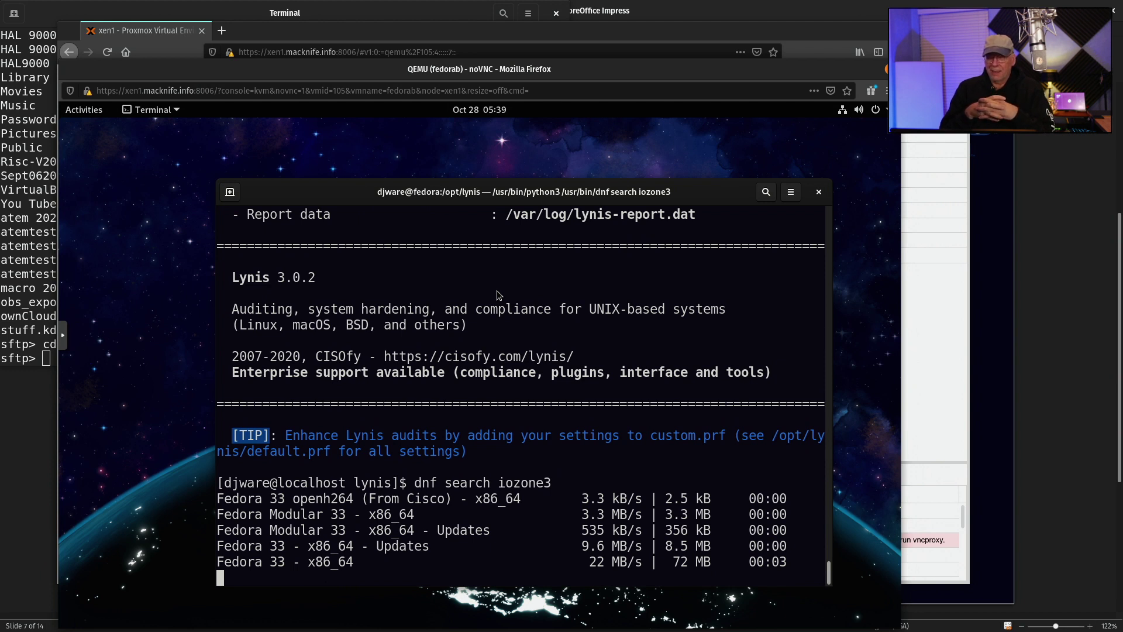
pyautogui.moveTo(669, 191); pyautogui.dragTo(625, 153)
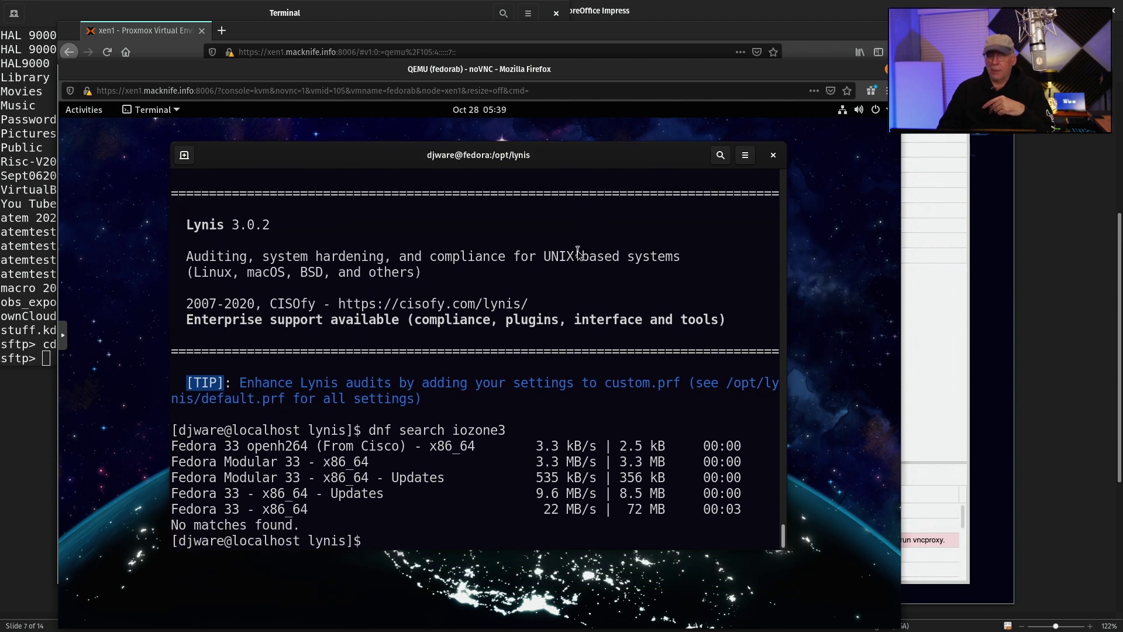